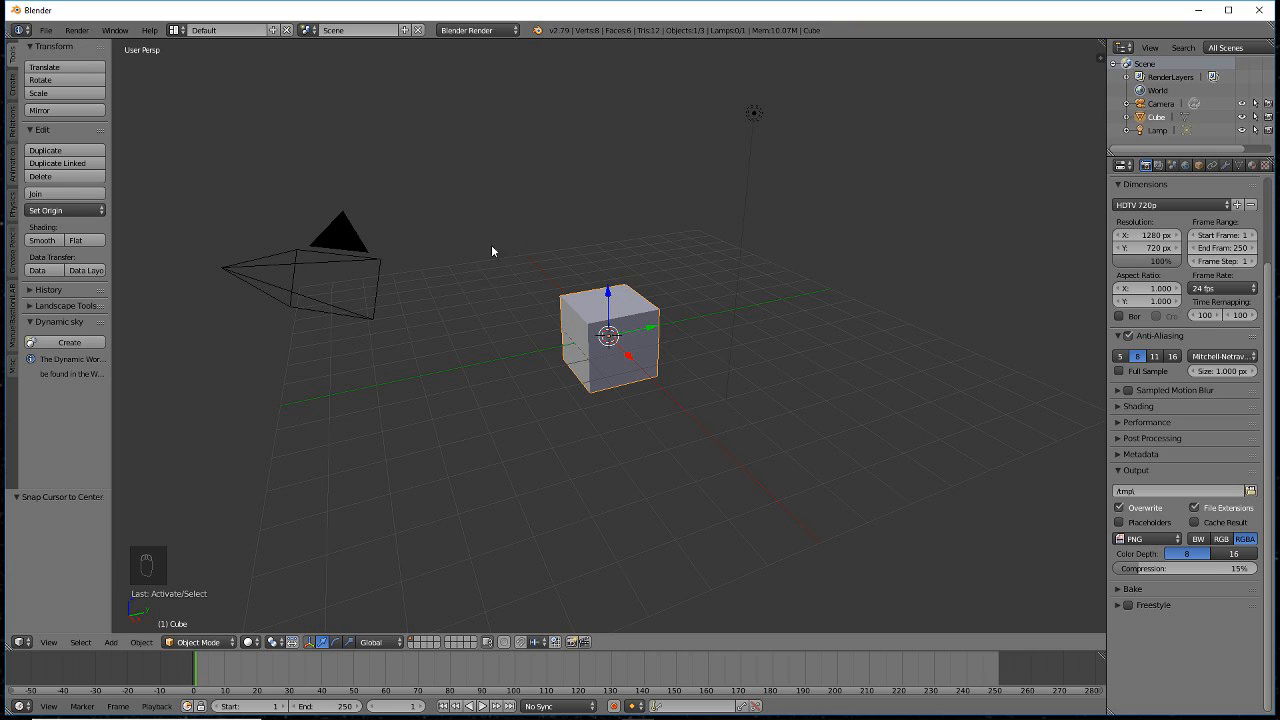
- Switch the render engine to Cycles and set the resolution to 2560 × 2560 px
click(489, 30)
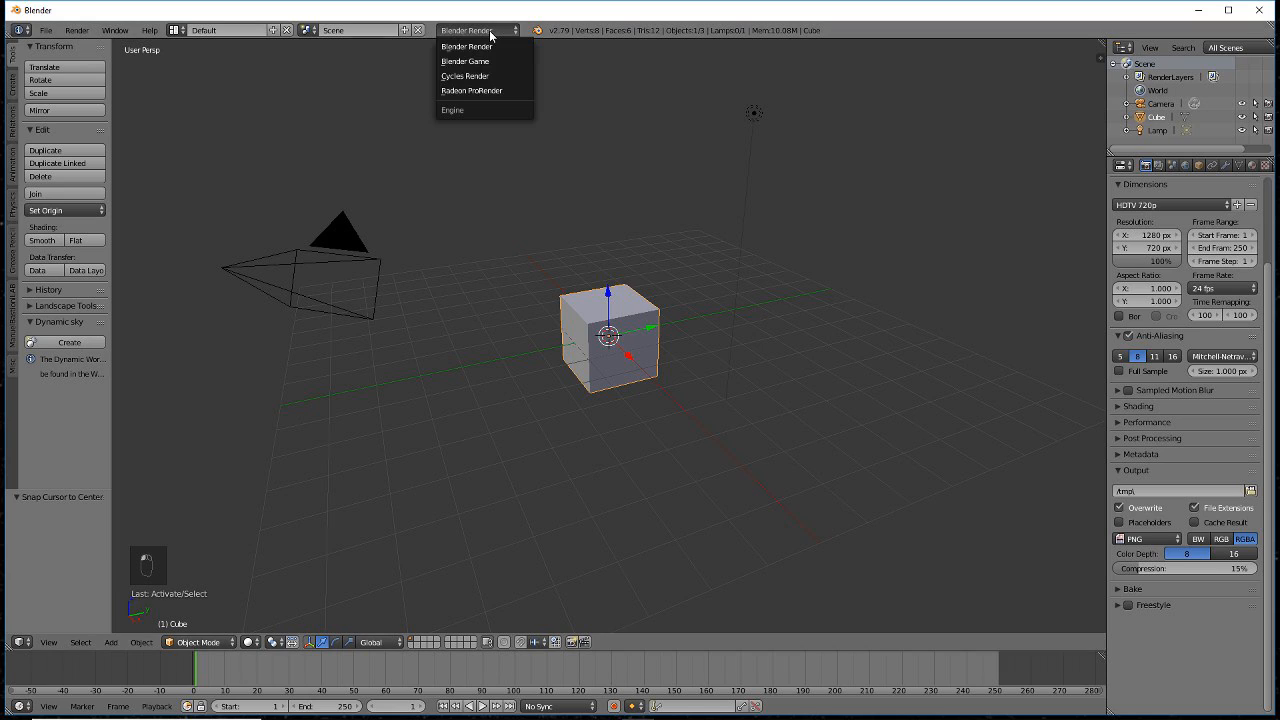
click(480, 77)
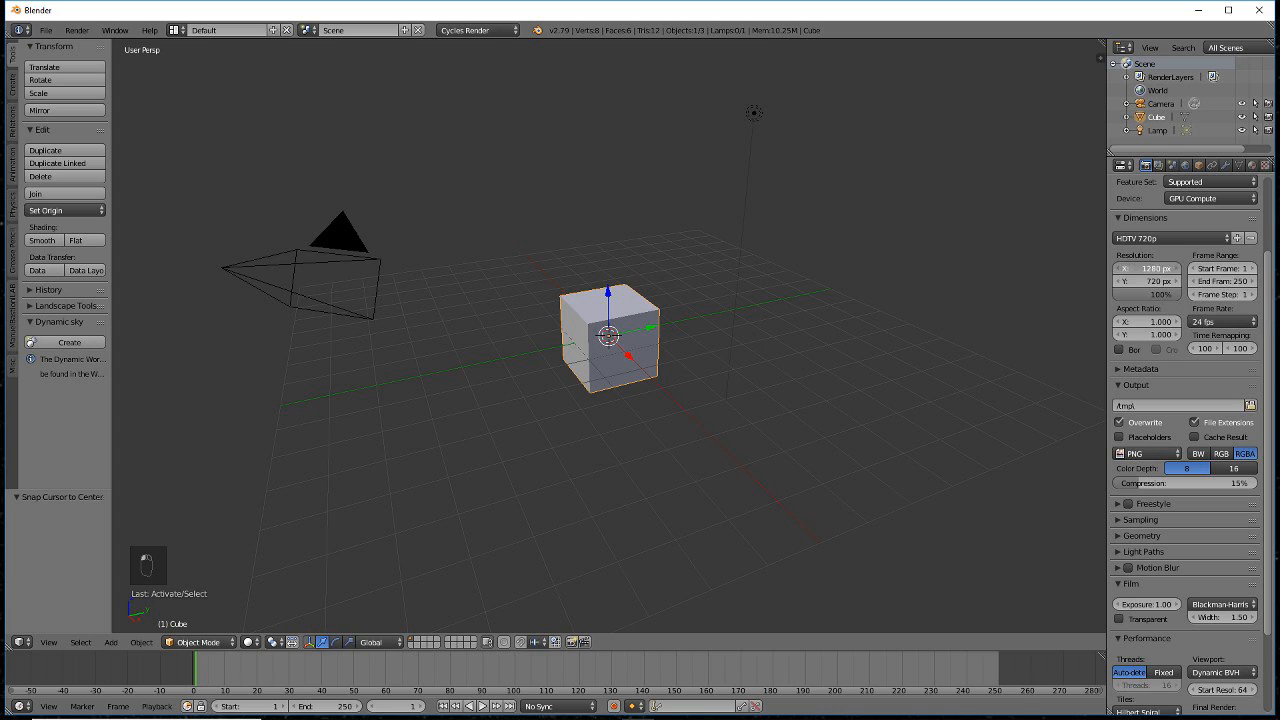
click(1136, 269)
text(2560)
key(Return)
click(1142, 280)
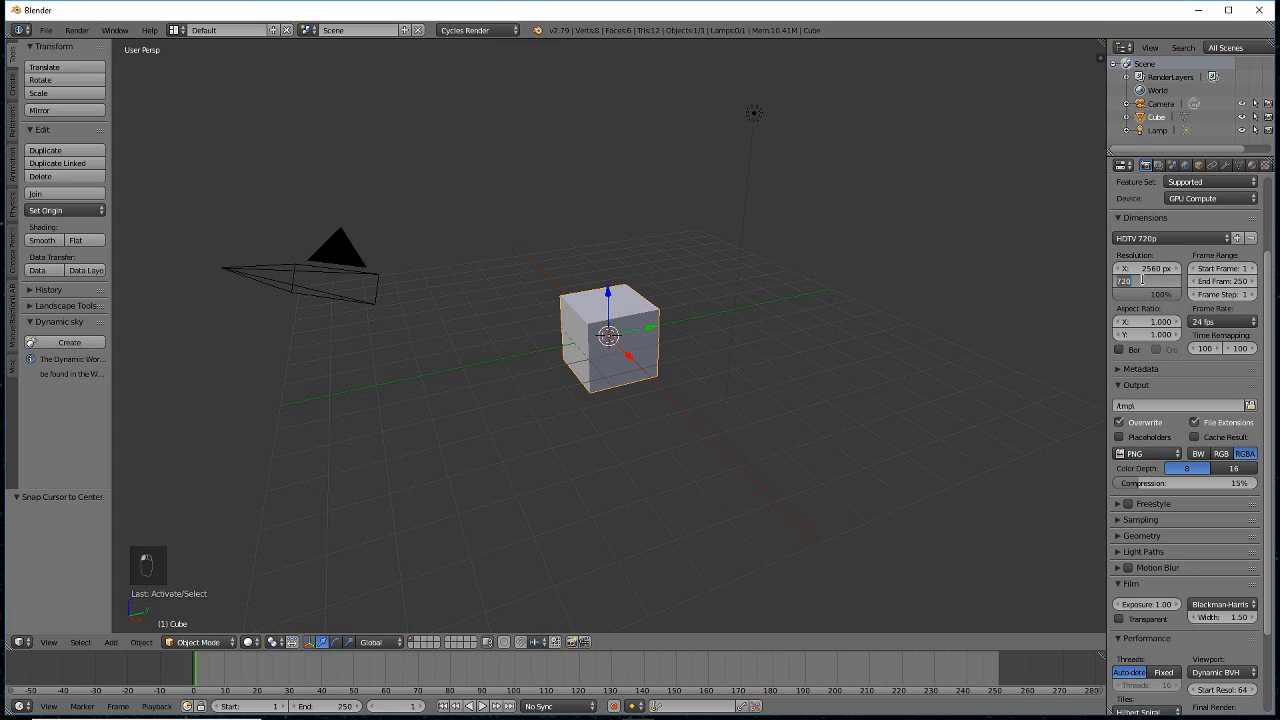
text(2560)
key(Return)
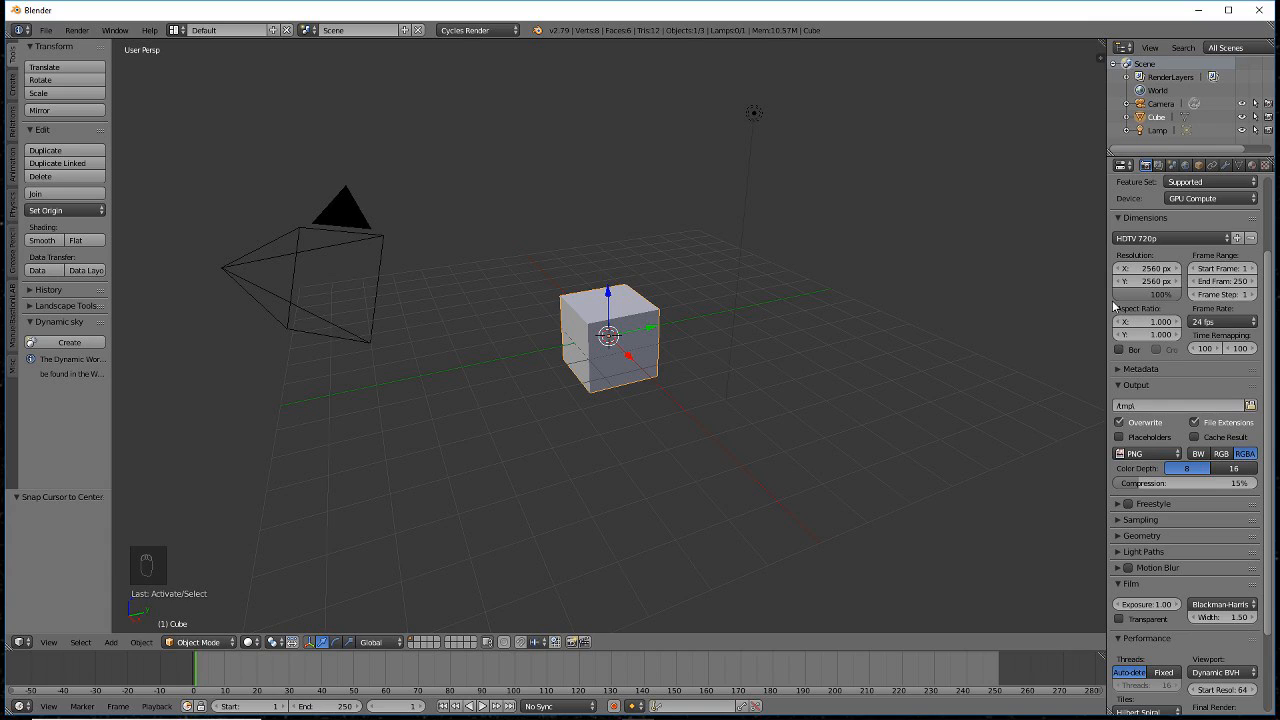
- Keep PNG as the output format and enable a transparent film background
click(1150, 459)
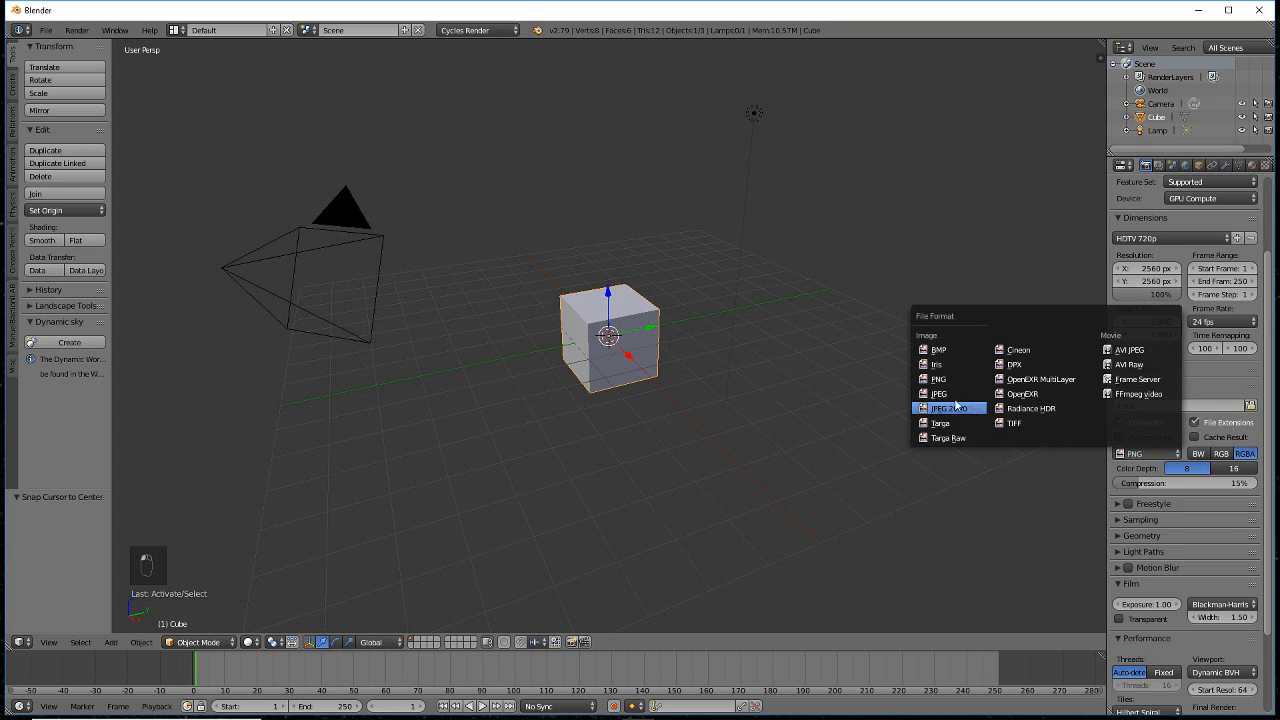
click(931, 385)
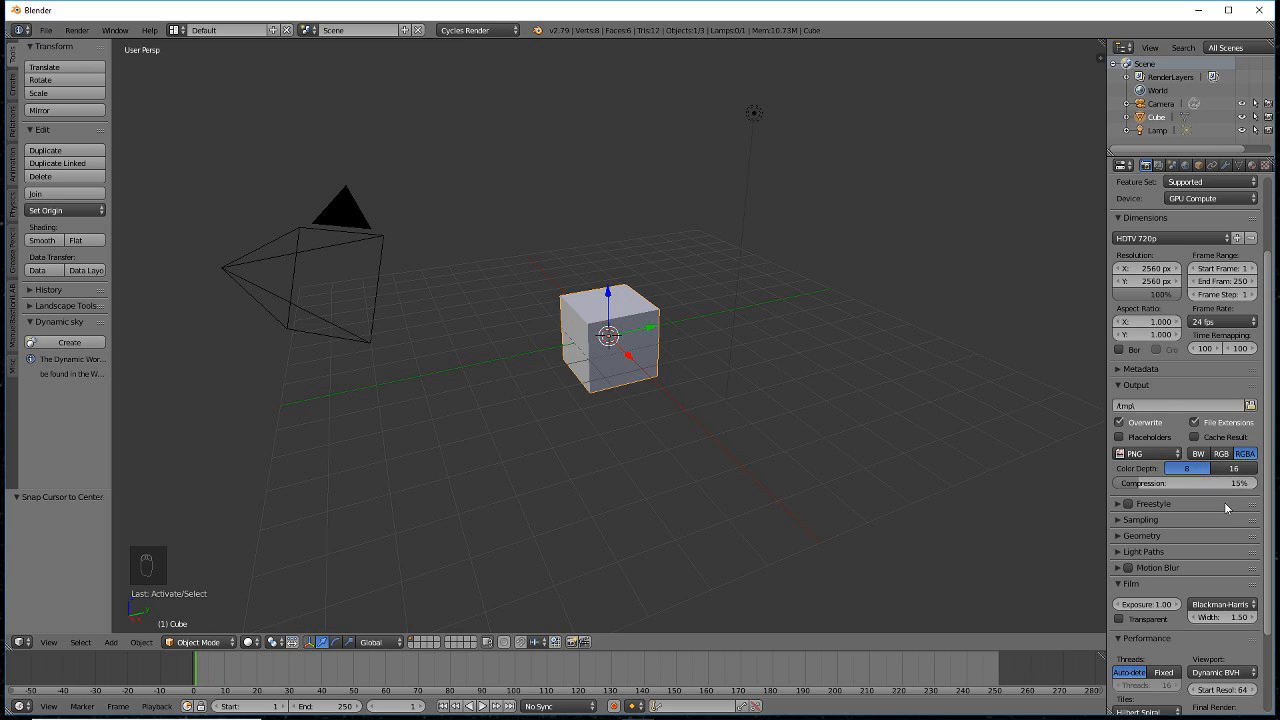
scroll(1228, 508, down, 4)
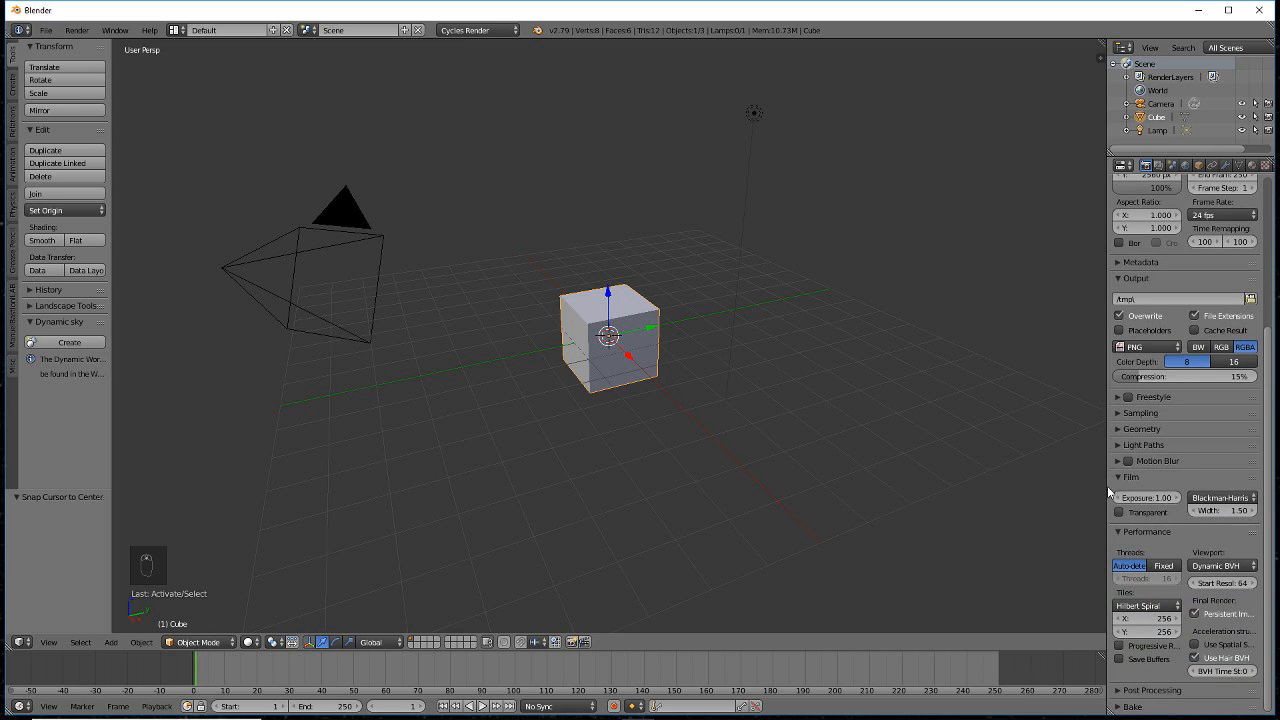
click(1121, 513)
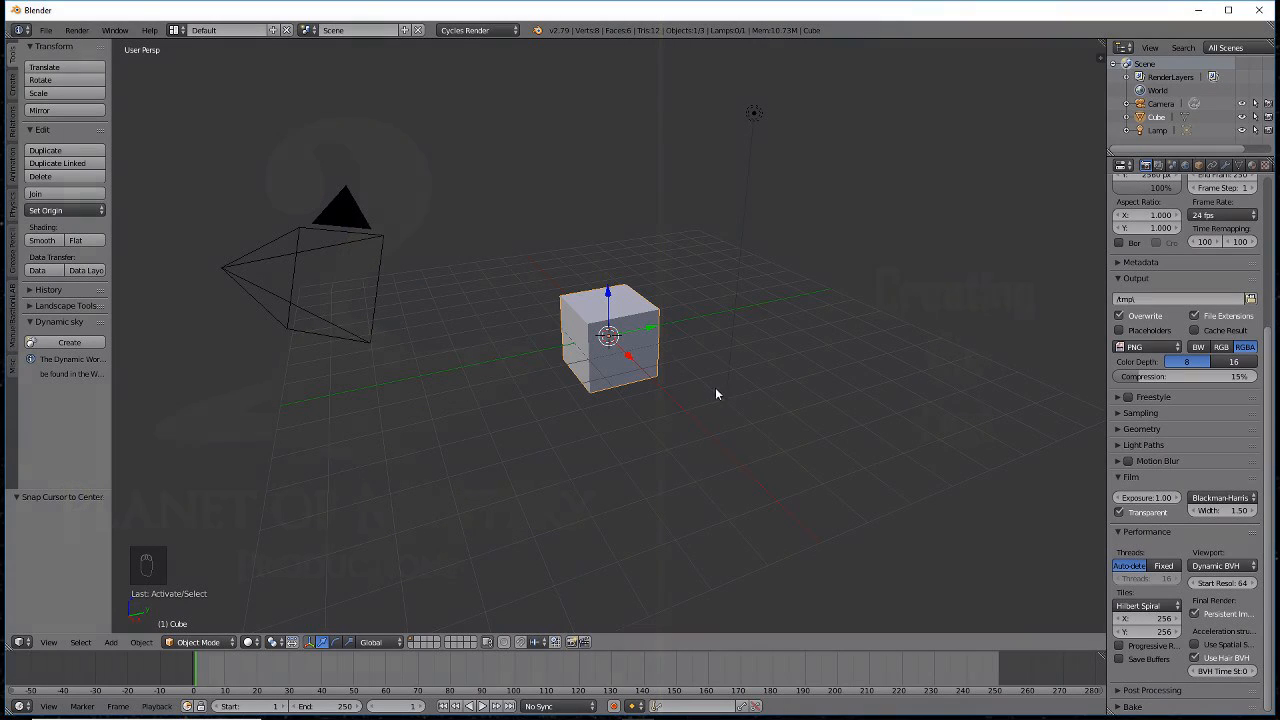
- Delete the default cube, add a text object and view it from the top
key(x)
click(645, 345)
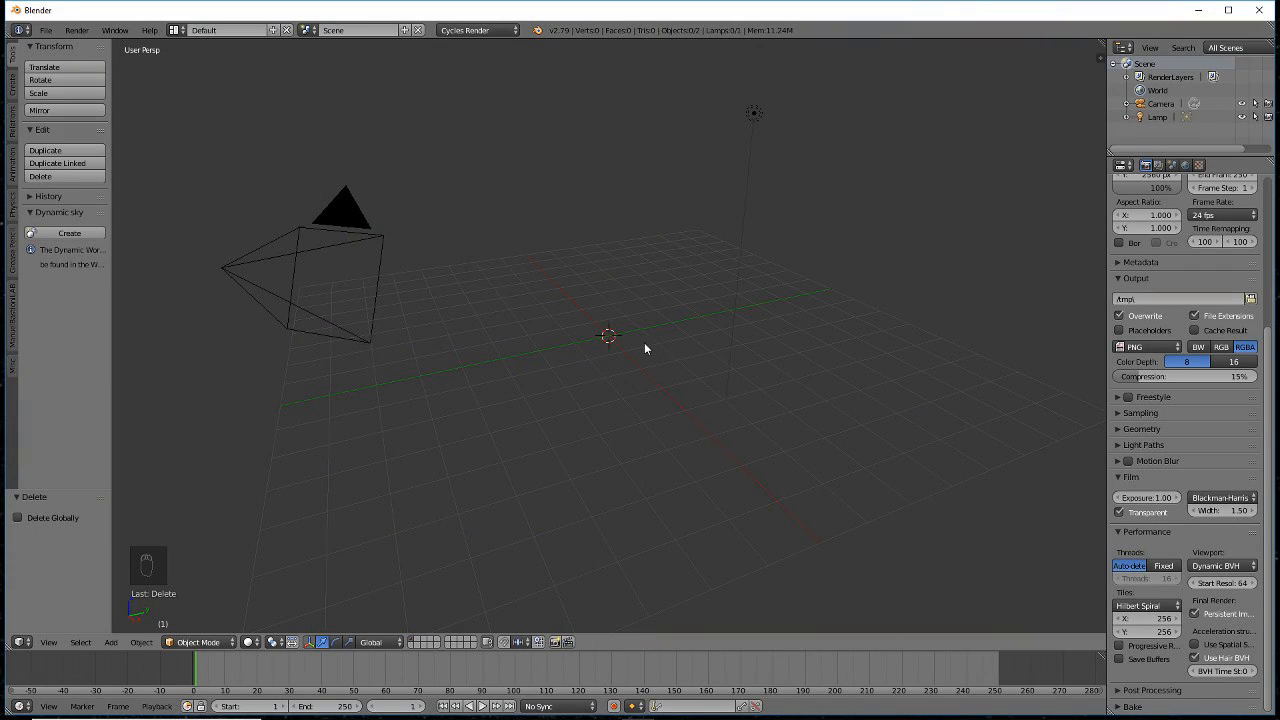
key(shift+a)
click(645, 345)
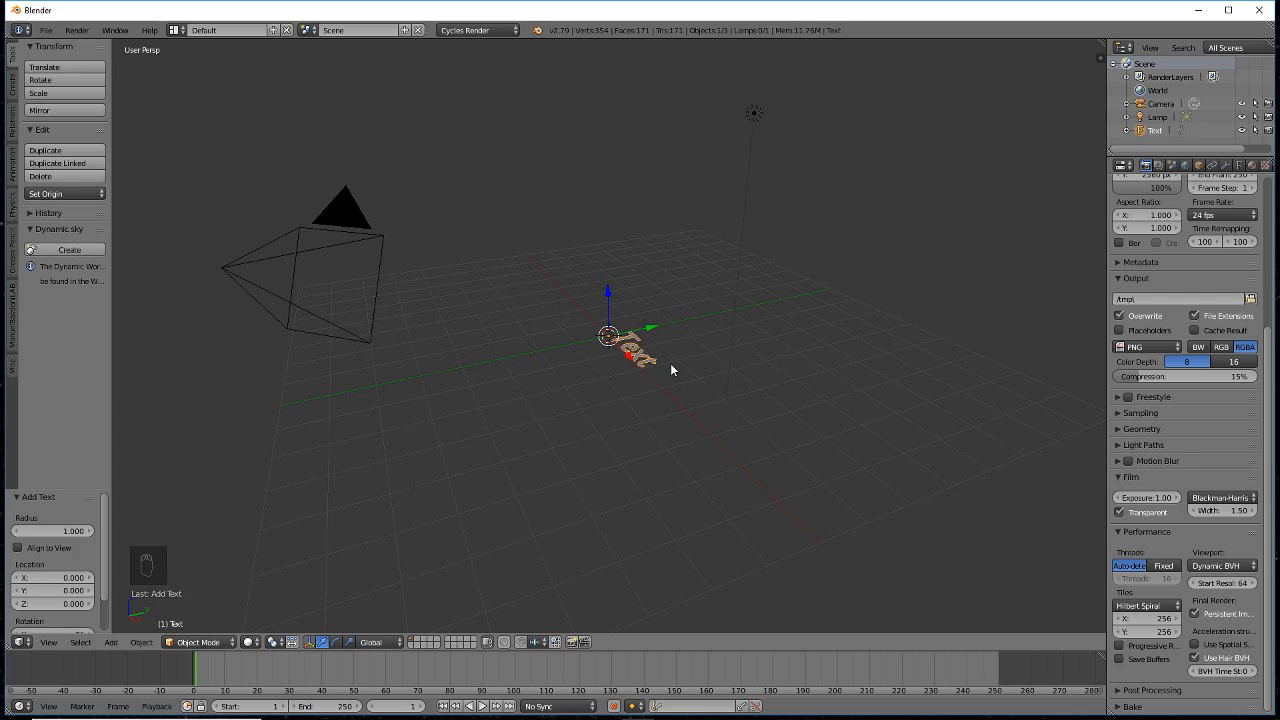
key(KP_7)
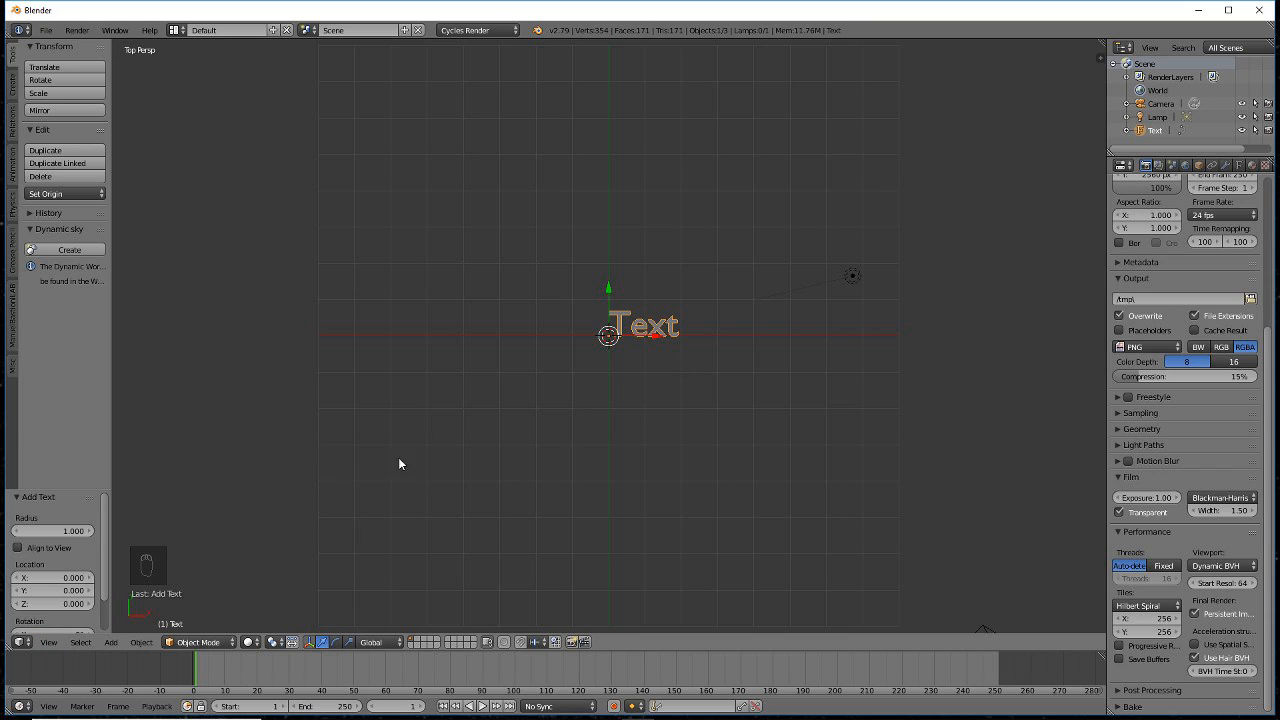
- Replace the placeholder word so the text object reads 'Consultants'
key(Tab)
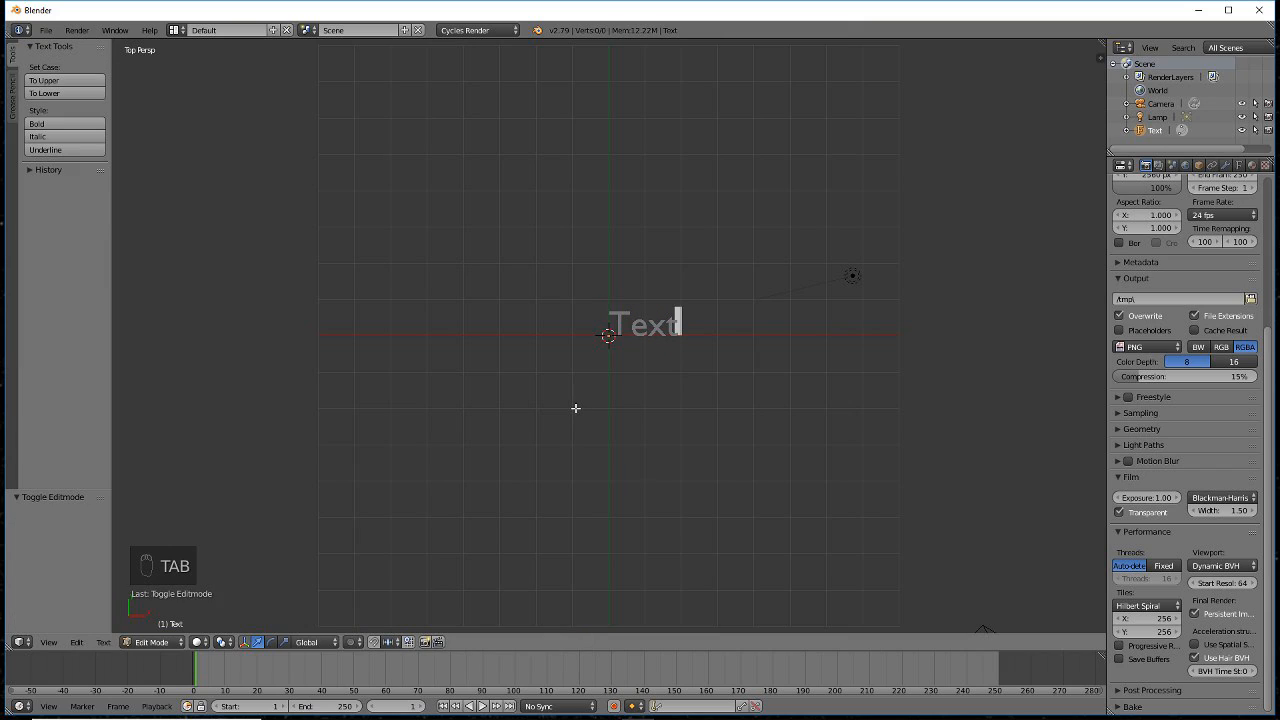
key(BackSpace)
key(BackSpace)
key(BackSpace)
key(BackSpace)
key(BackSpace)
key(BackSpace)
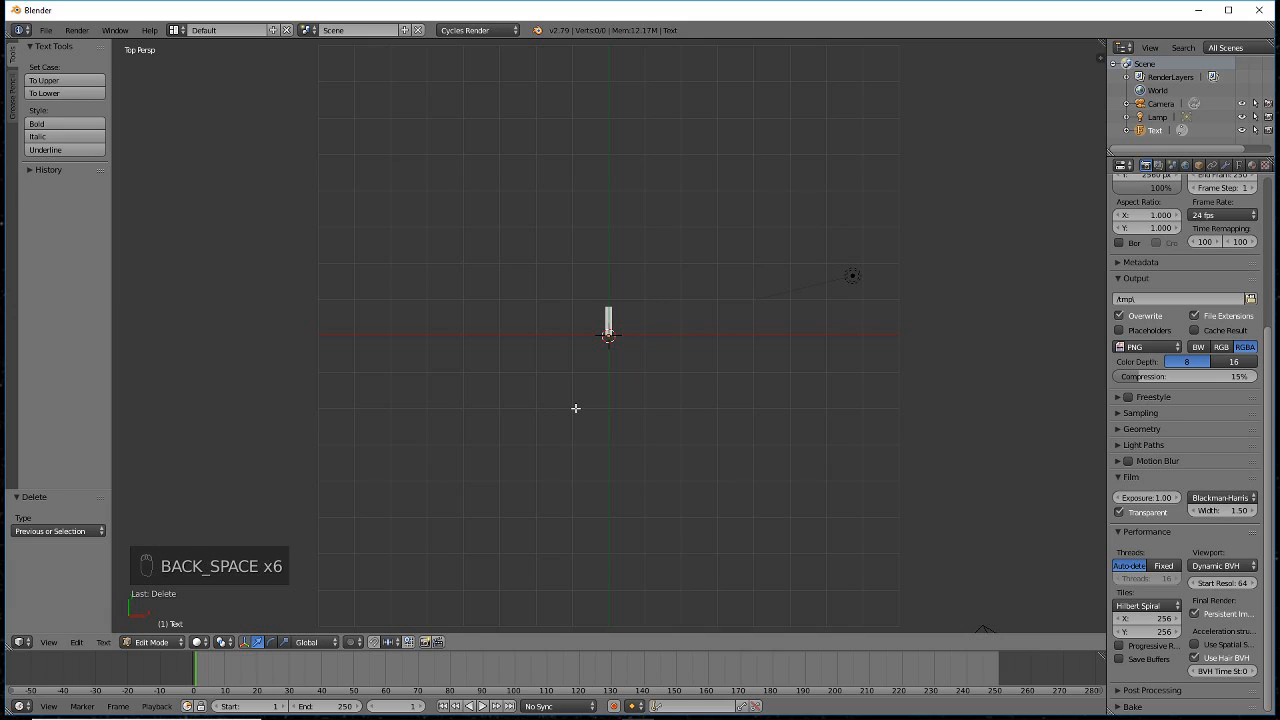
text(Consul)
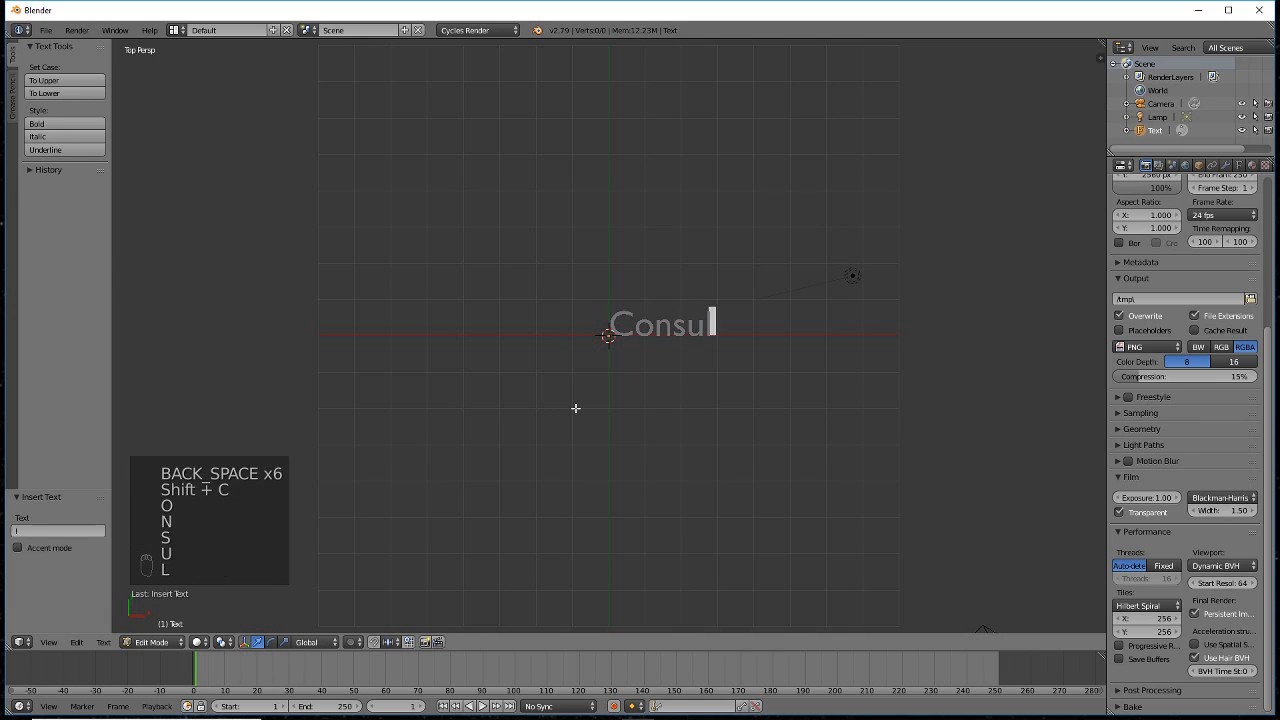
text(tants)
key(Tab)
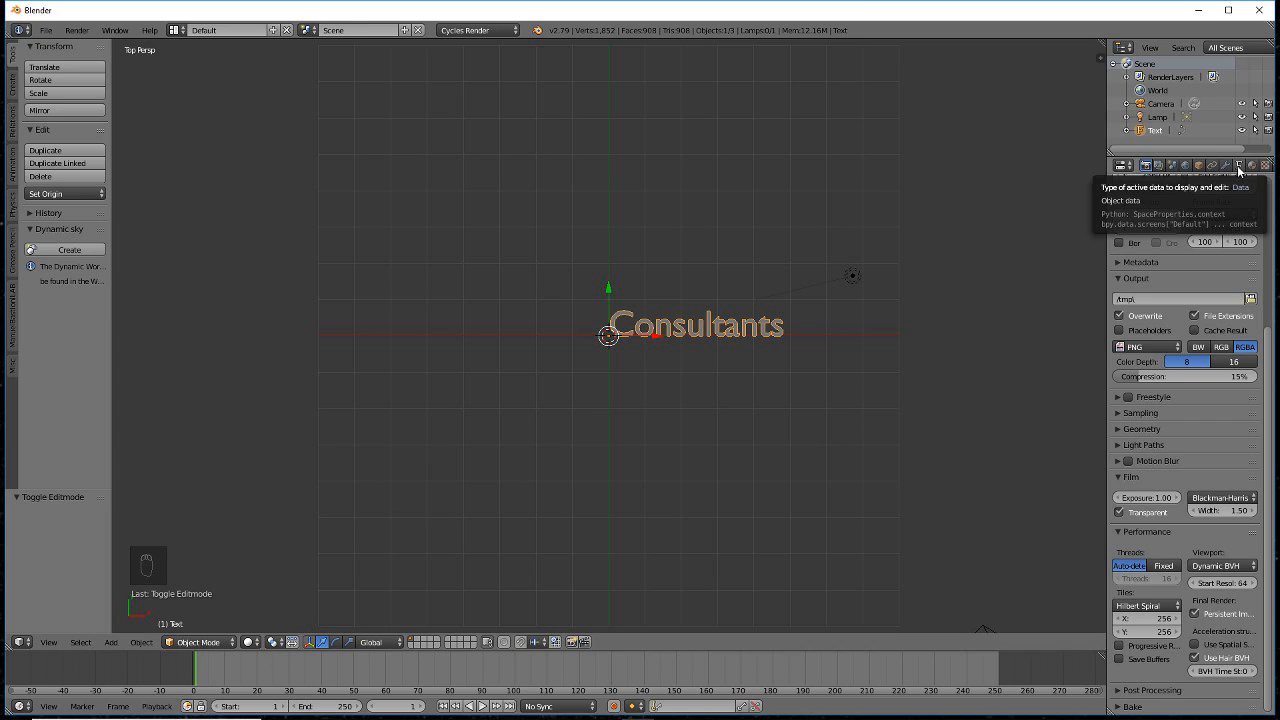
click(1239, 166)
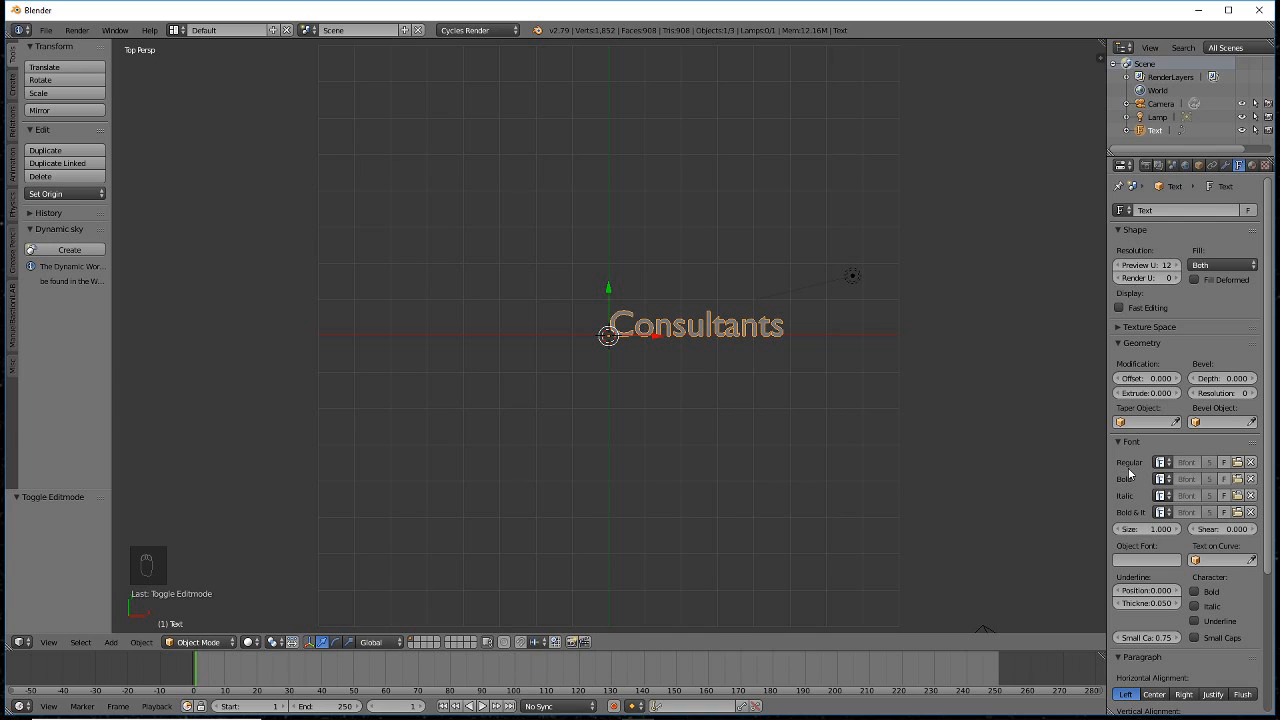
- Load arialbd.ttf from C:\Windows\Fonts as the Consultants text's regular font
click(1237, 463)
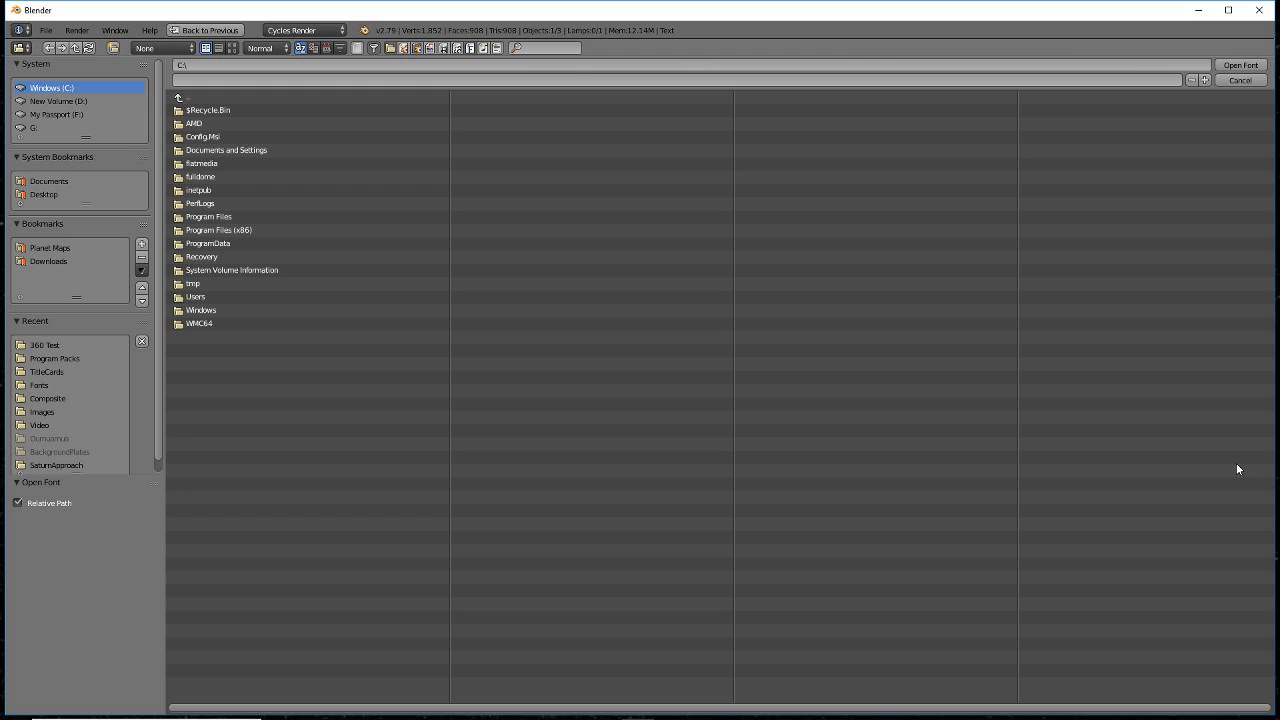
click(204, 312)
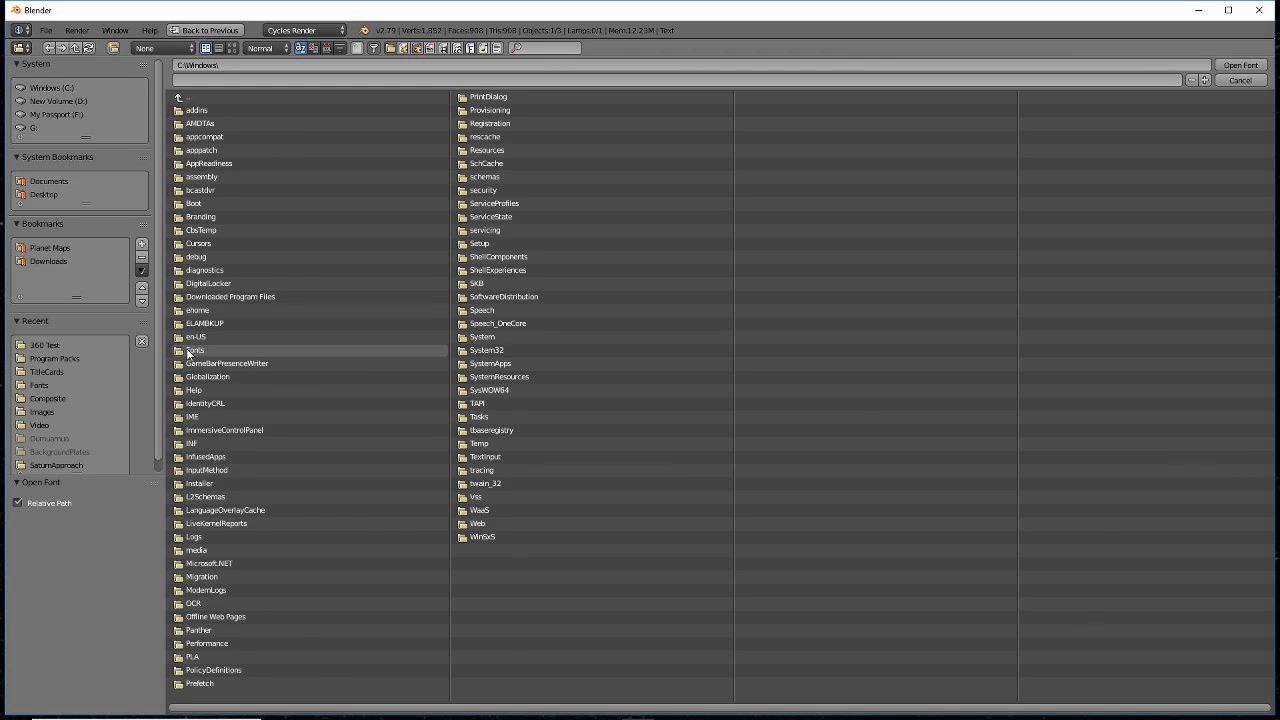
click(189, 352)
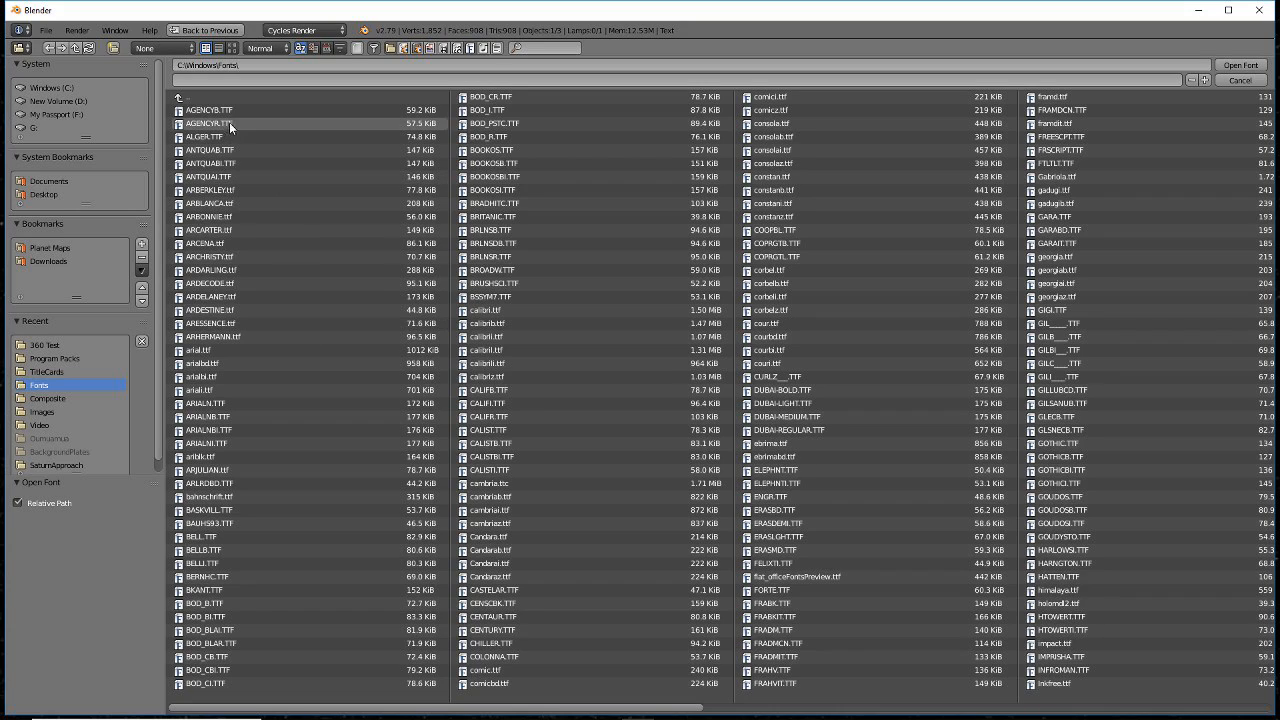
click(232, 48)
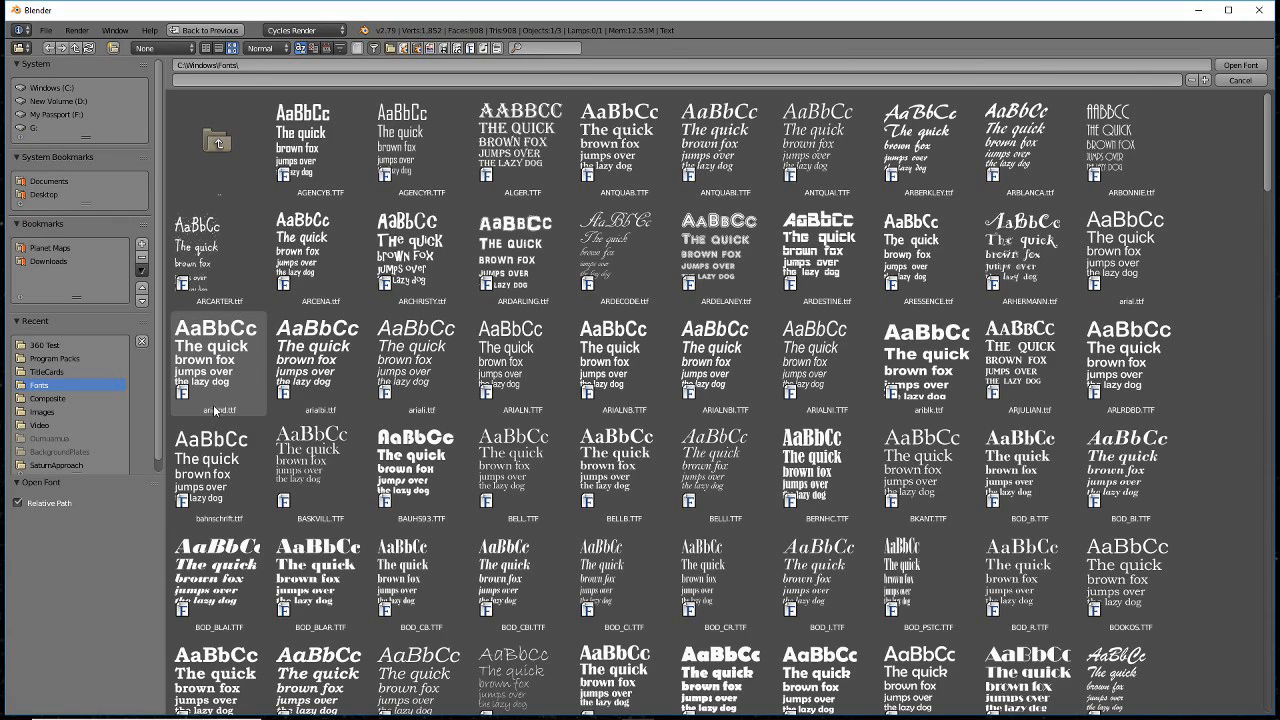
click(215, 360)
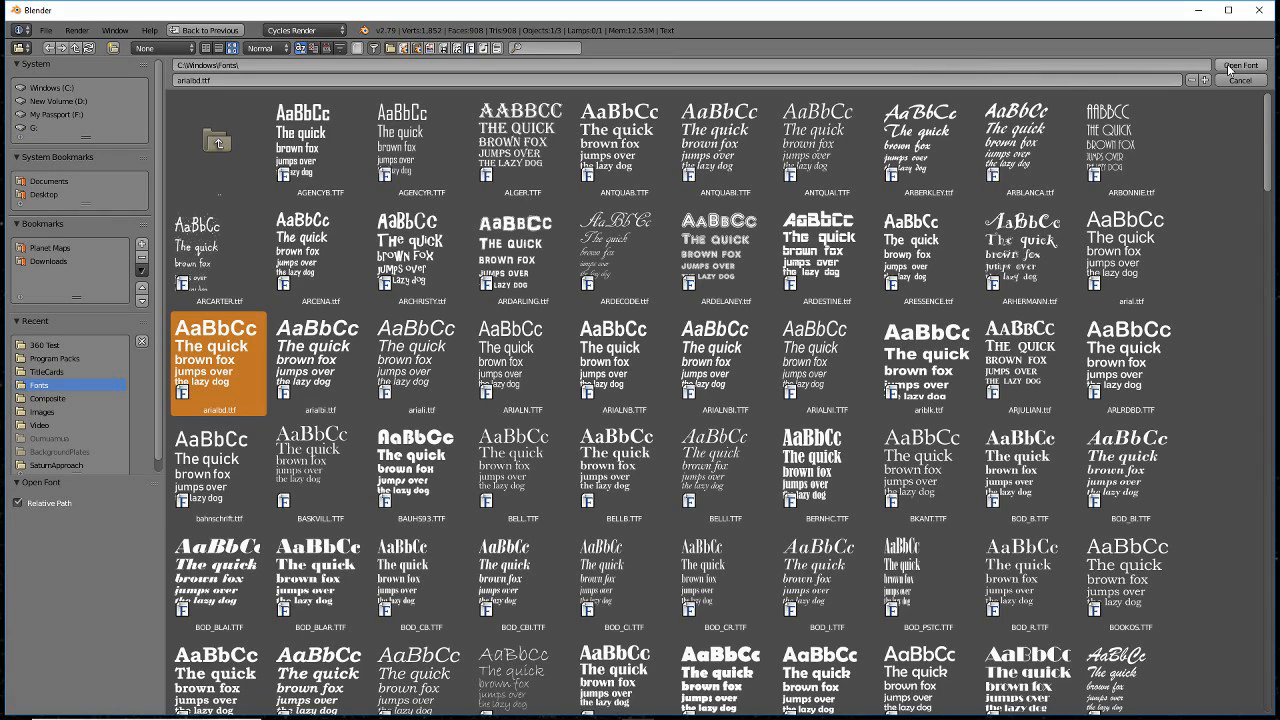
click(1229, 66)
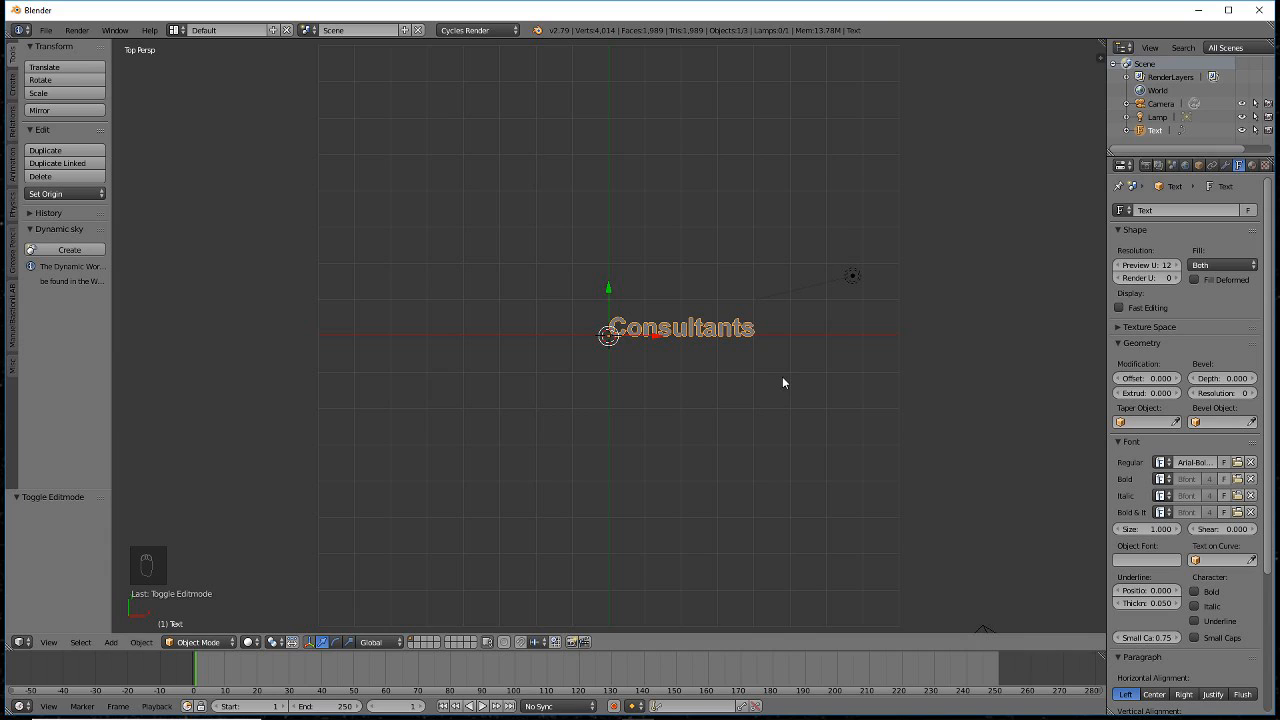
- Set the Consultants text's horizontal alignment to Center
scroll(1136, 450, down, 5)
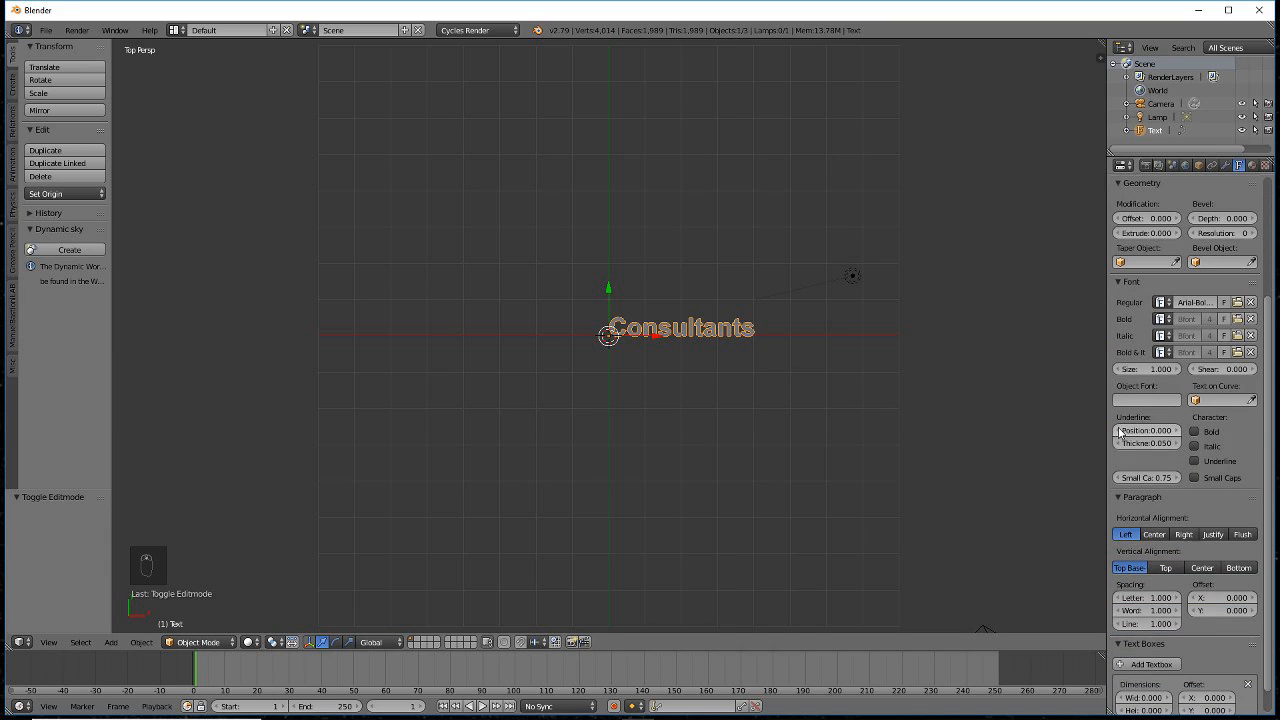
click(1152, 533)
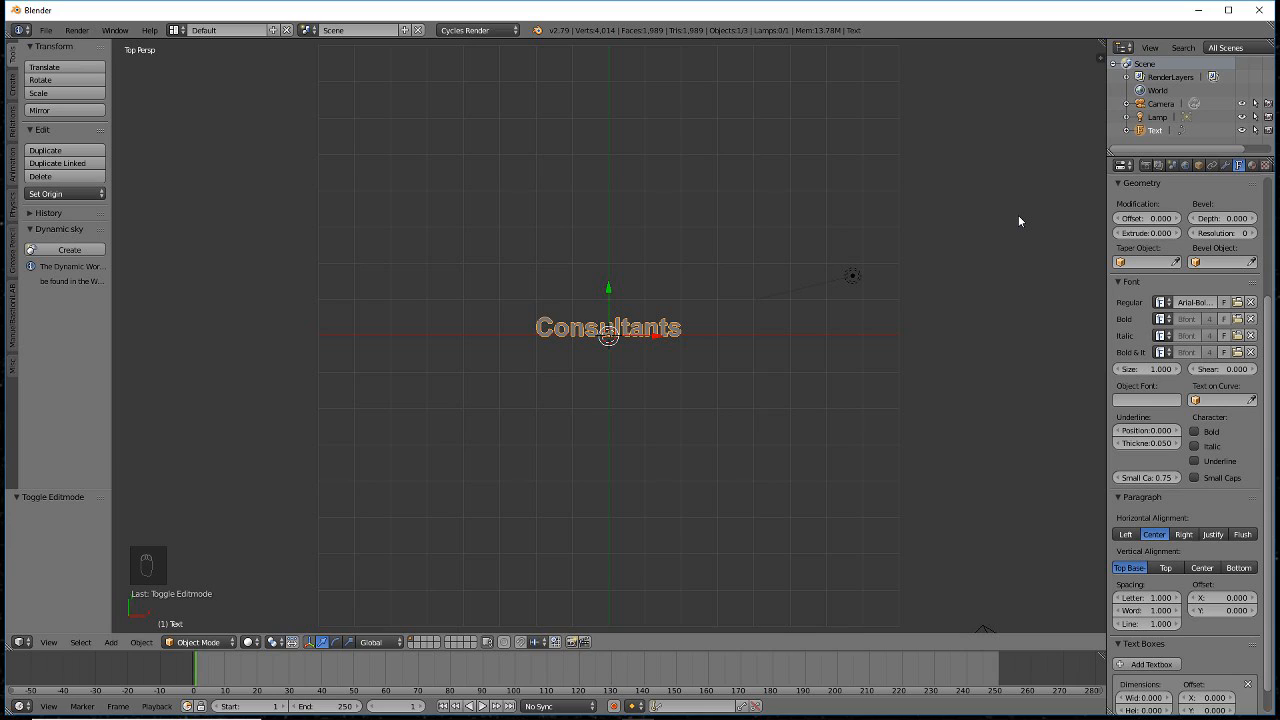
- Create a new Emission material for the Consultants text with a pure white colour
click(1252, 166)
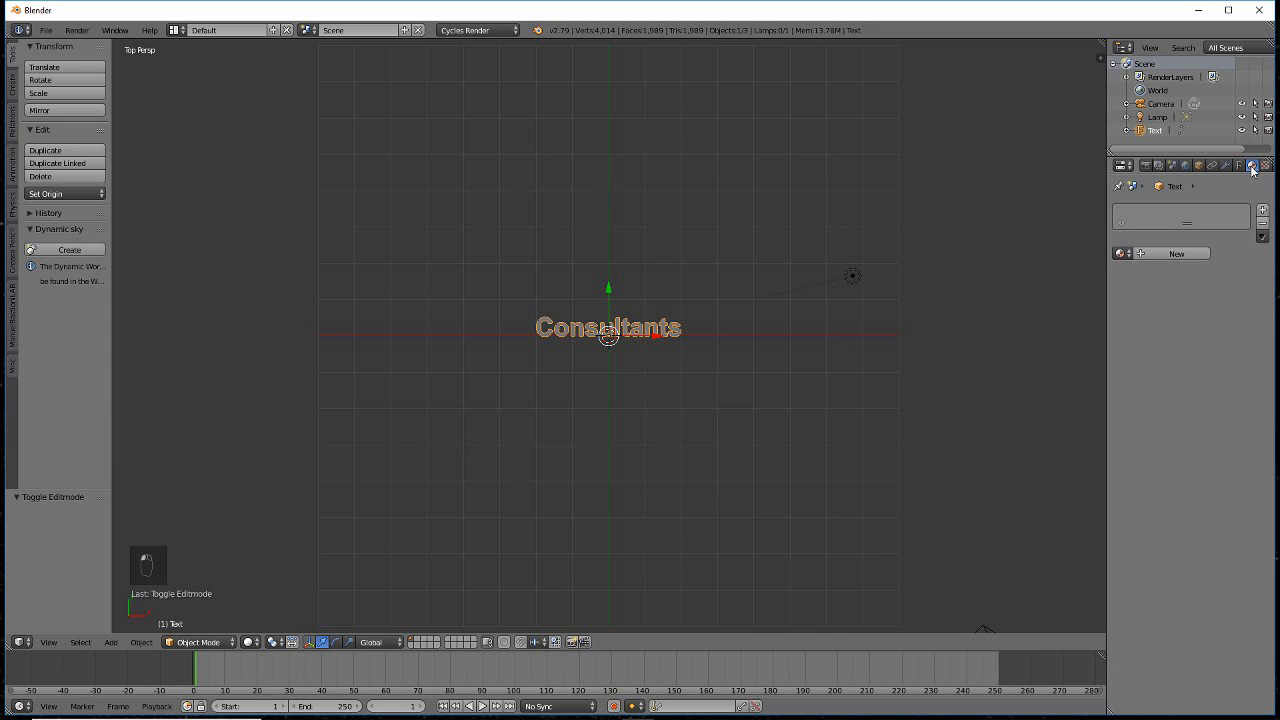
click(1123, 253)
click(1181, 255)
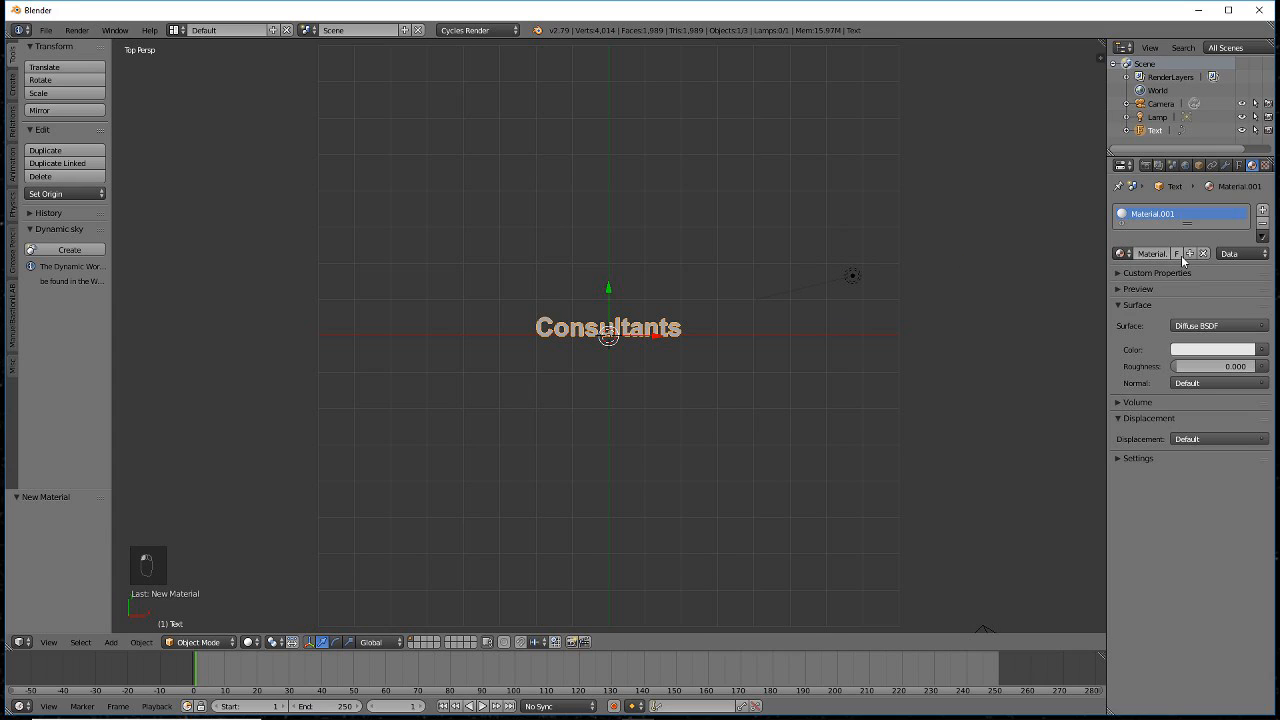
click(1219, 326)
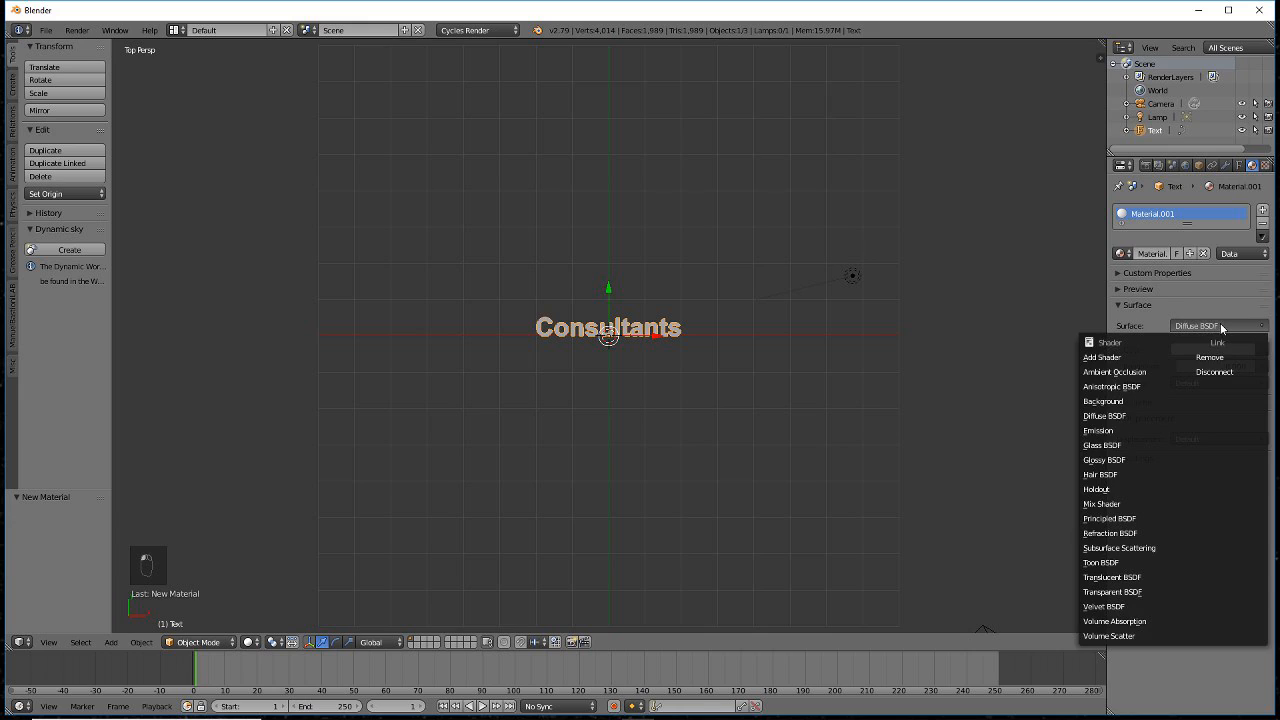
click(1113, 431)
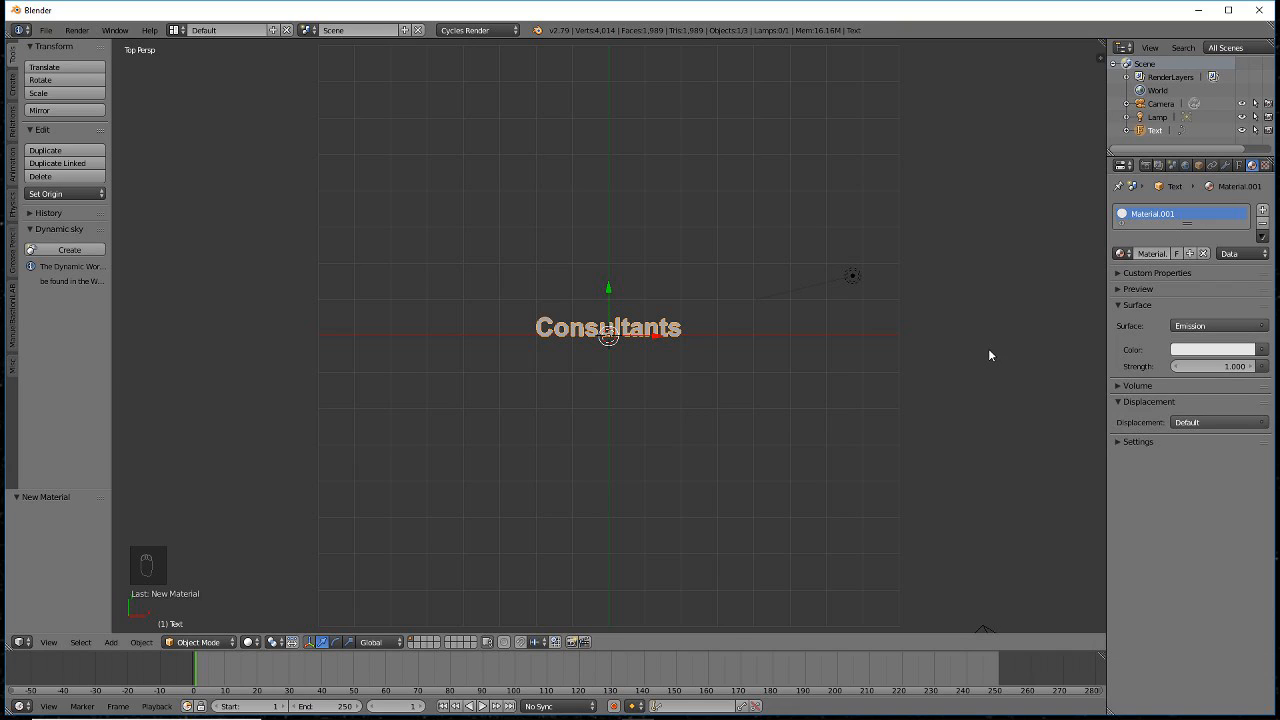
click(1185, 352)
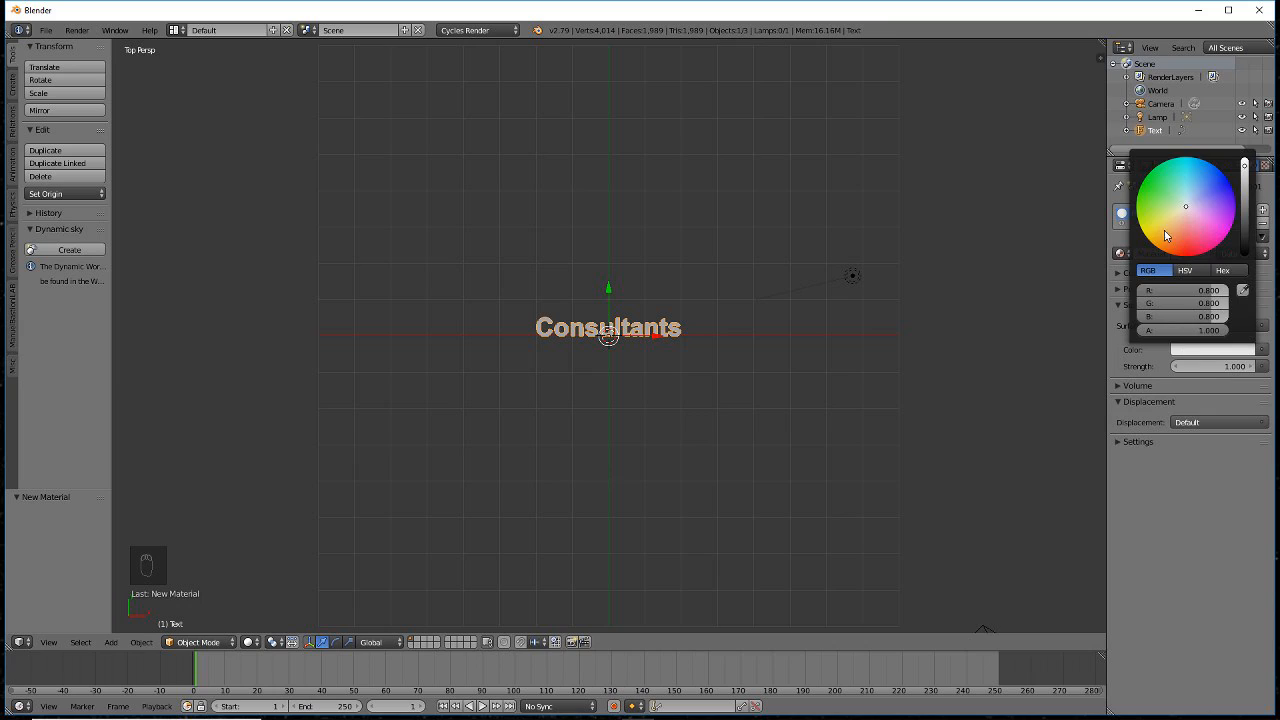
click(1245, 162)
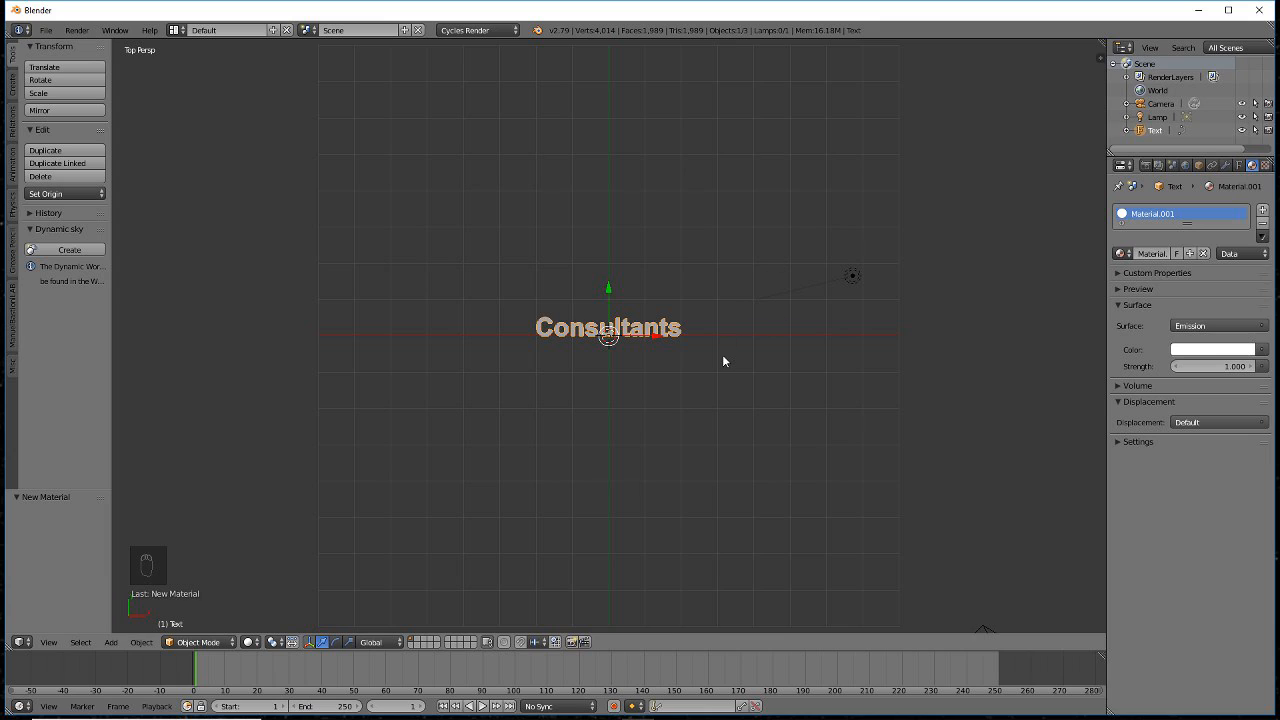
- Add a second text object and replace its placeholder with the person's full name
key(shift+a)
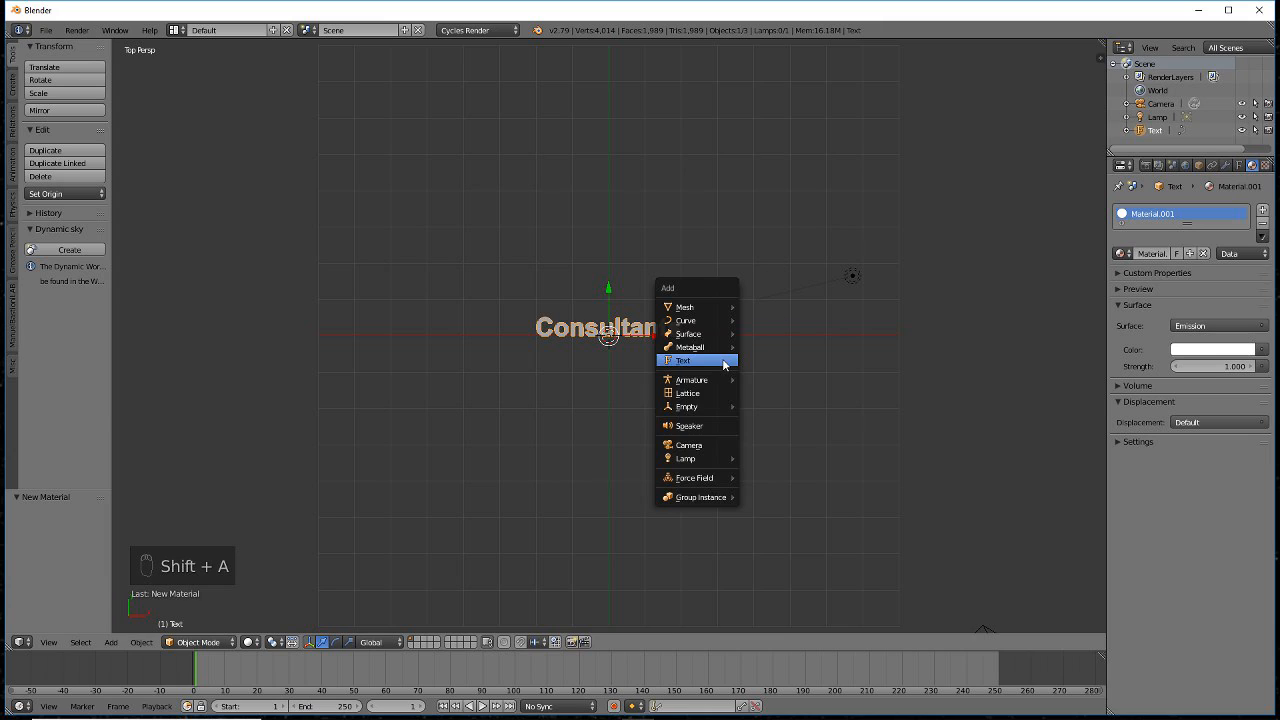
click(723, 362)
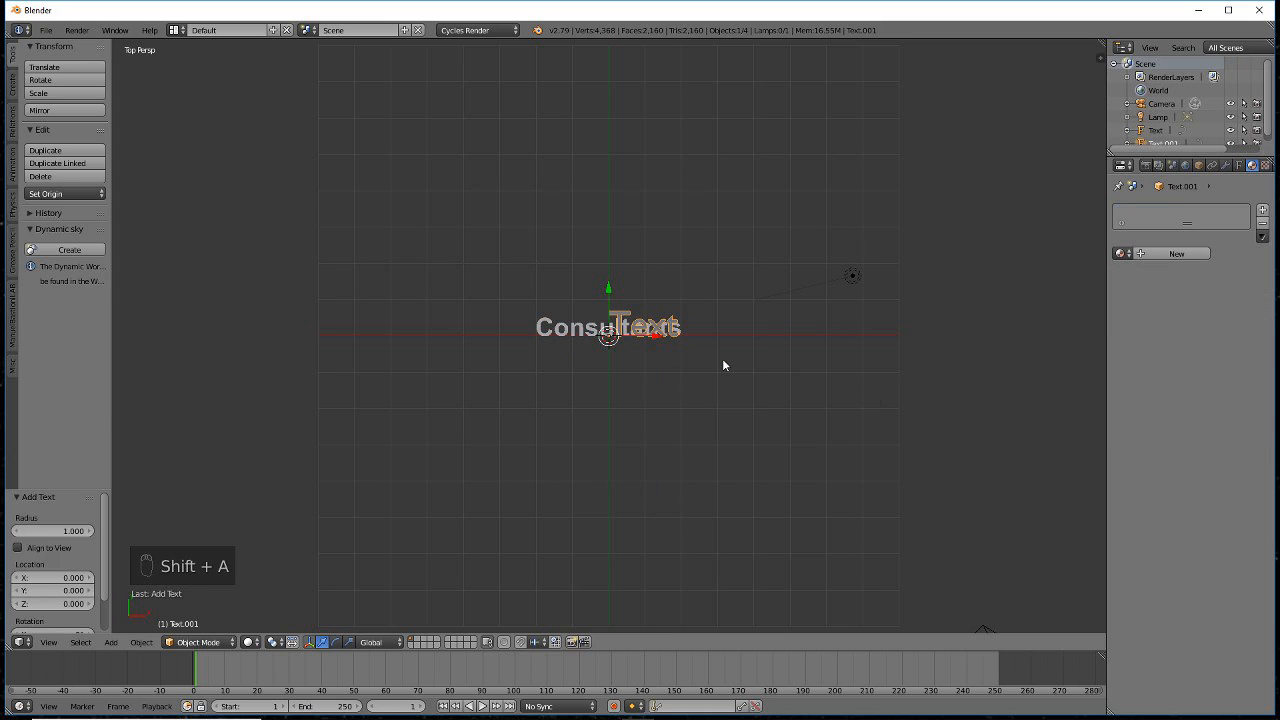
key(Tab)
key(BackSpace)
key(BackSpace)
key(BackSpace)
key(BackSpace)
key(BackSpace)
key(BackSpace)
key(BackSpace)
key(BackSpace)
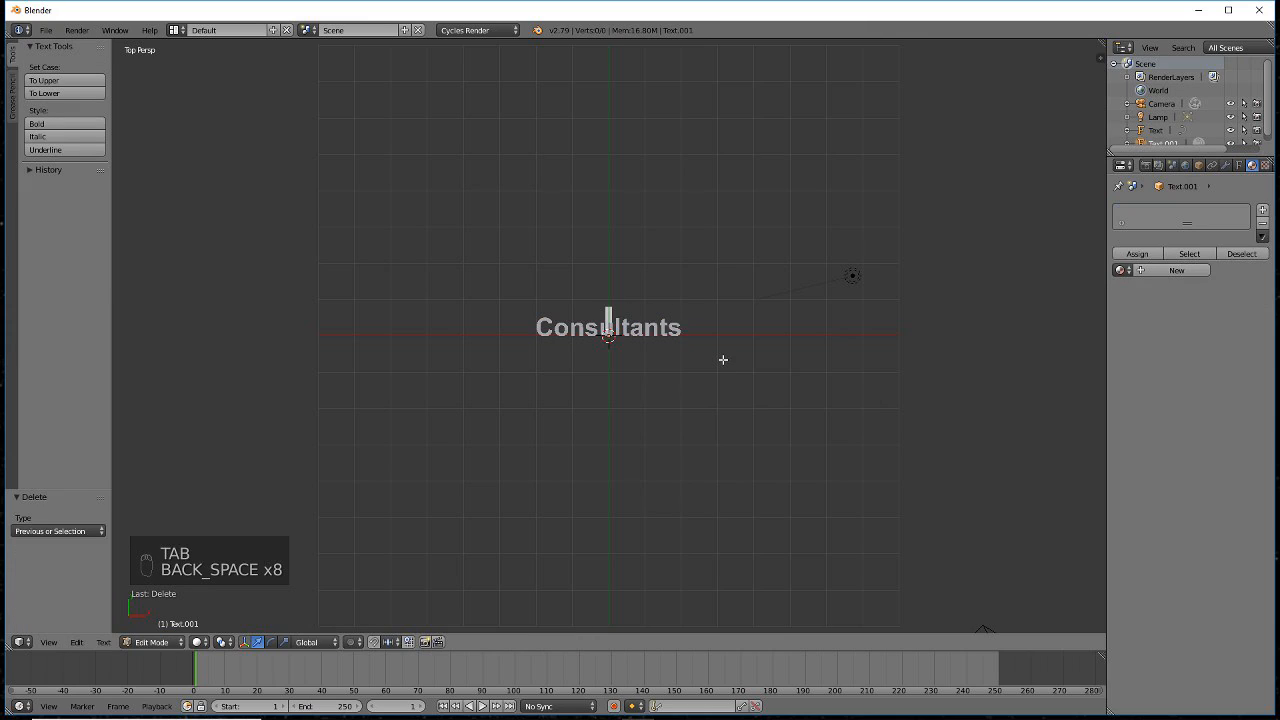
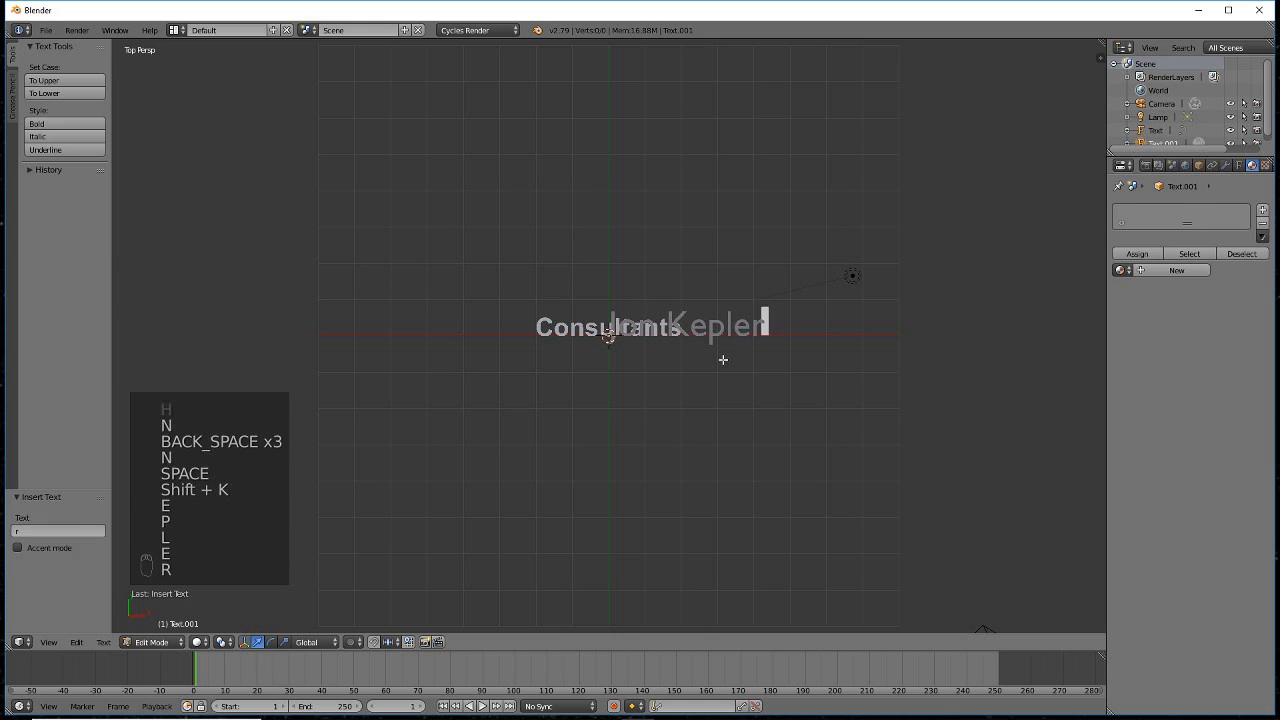
key(Return)
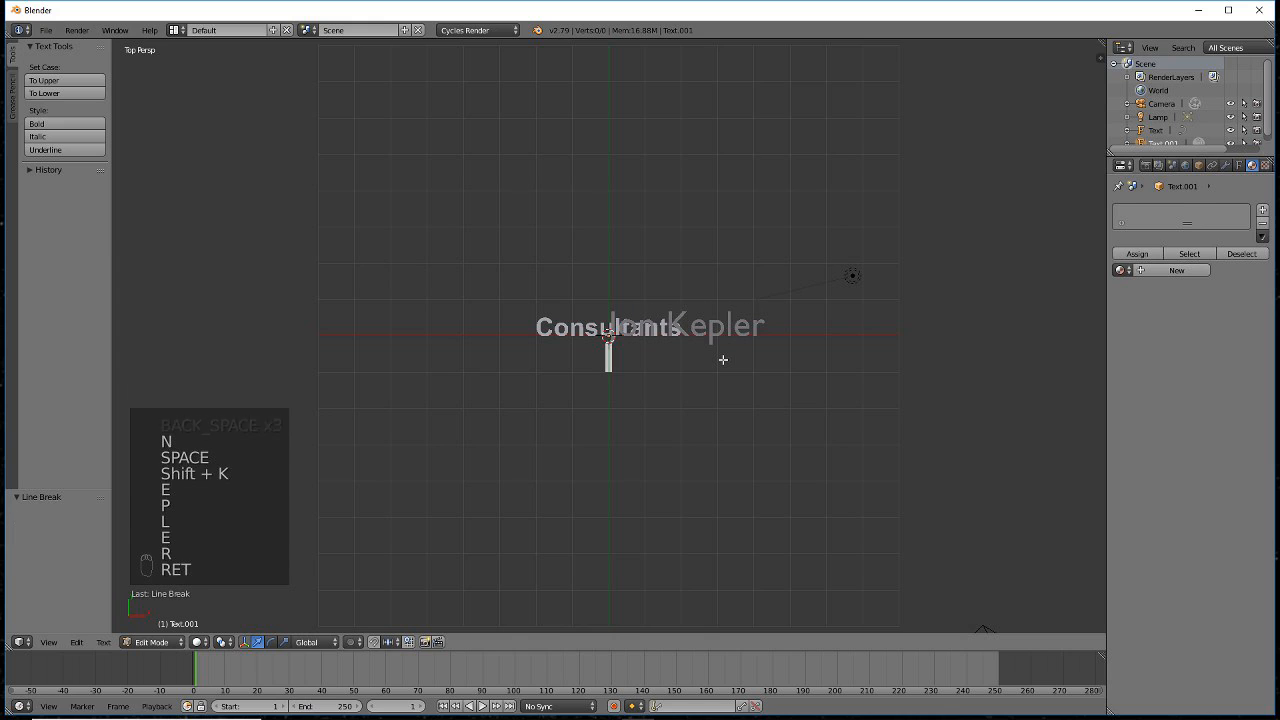
key(Tab)
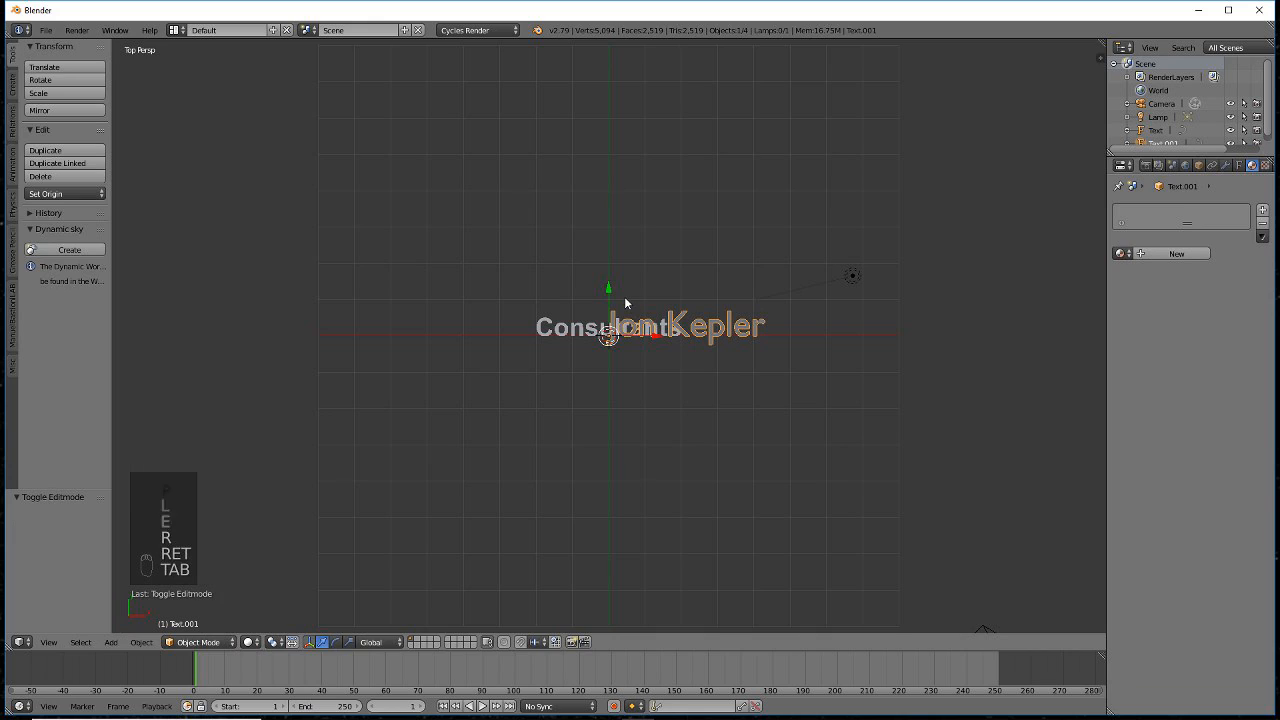
- Move the name text along Y so it sits just below Consultants
key(g)
key(y)
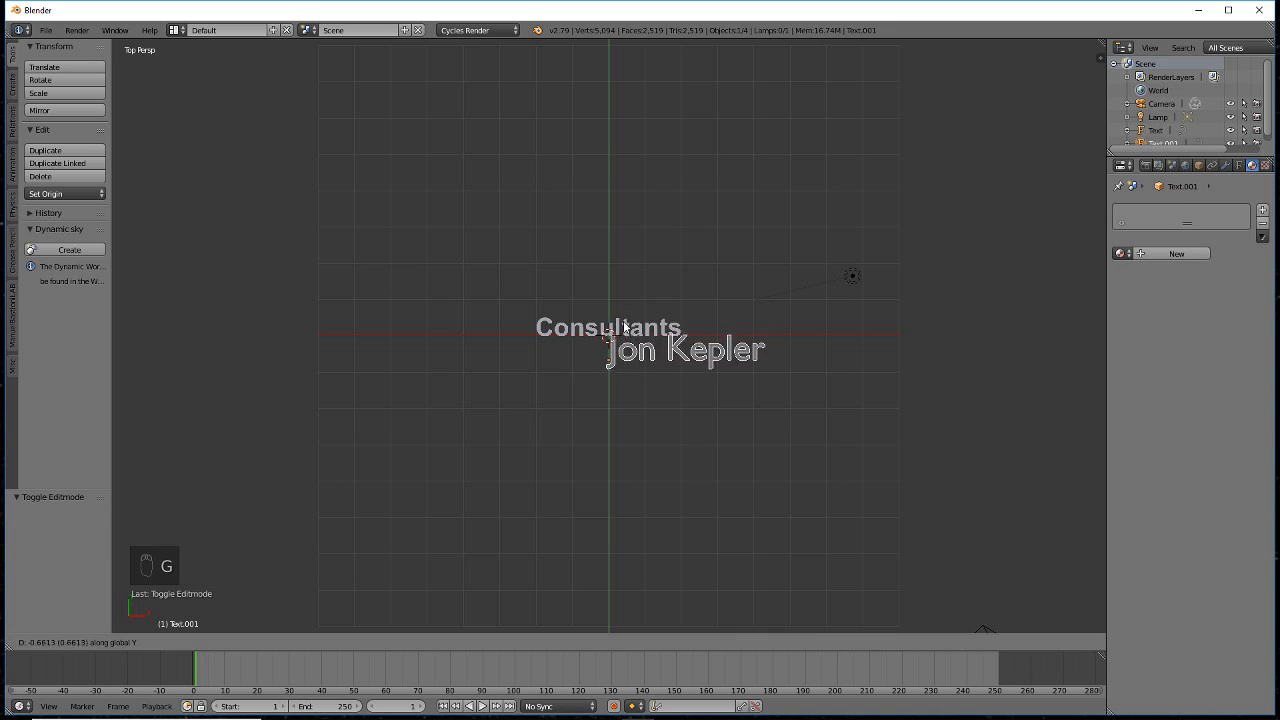
click(620, 338)
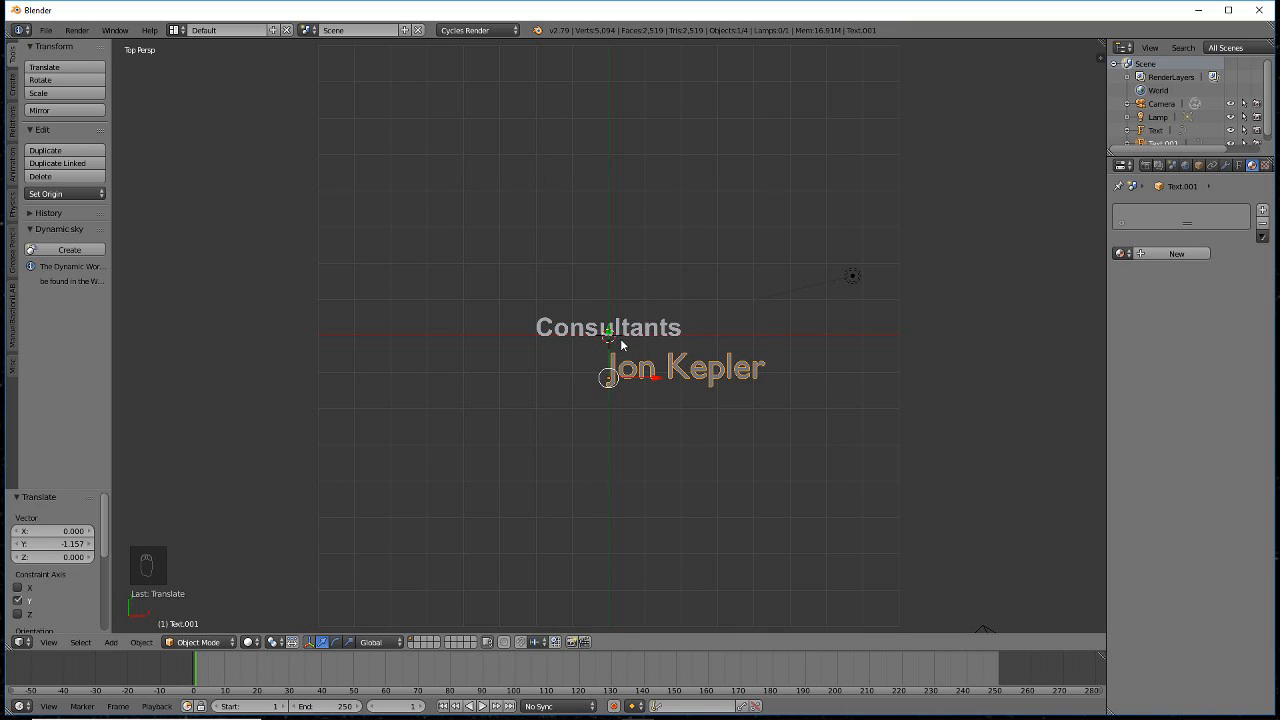
click(1240, 166)
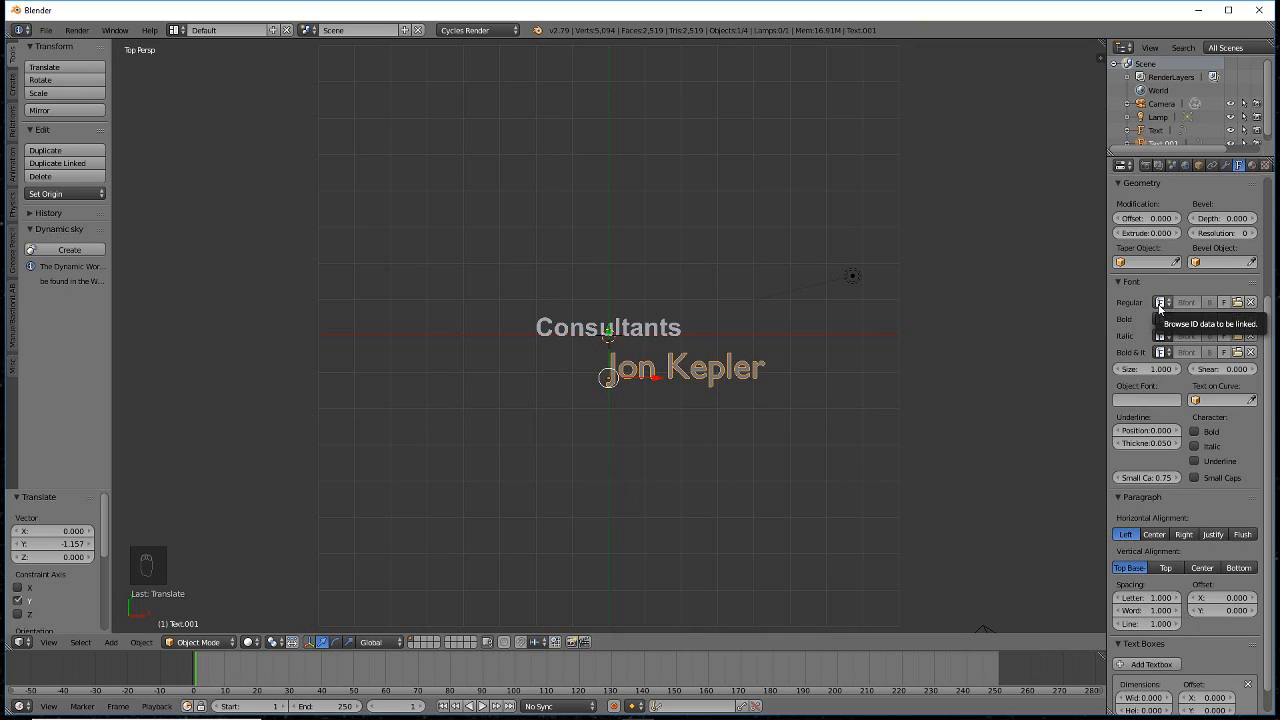
- Give the name text the Arial-BoldMT font, centre alignment and size 1.2
click(1160, 305)
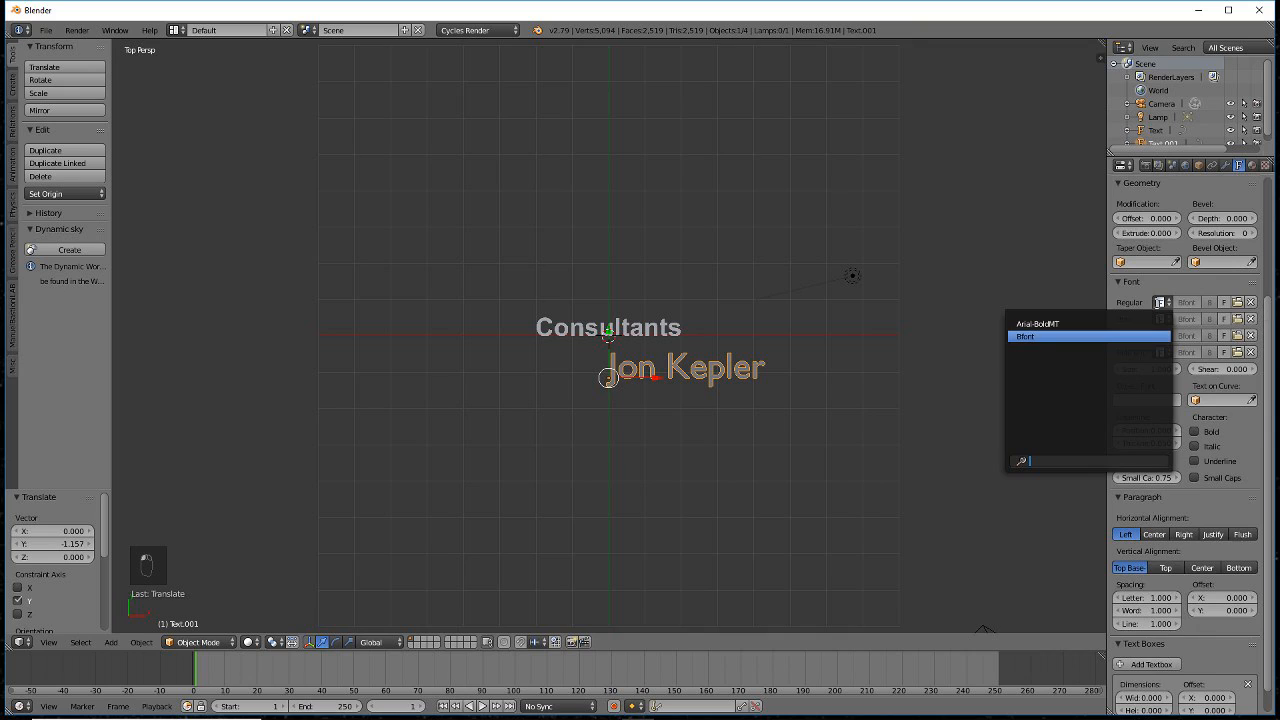
click(1066, 324)
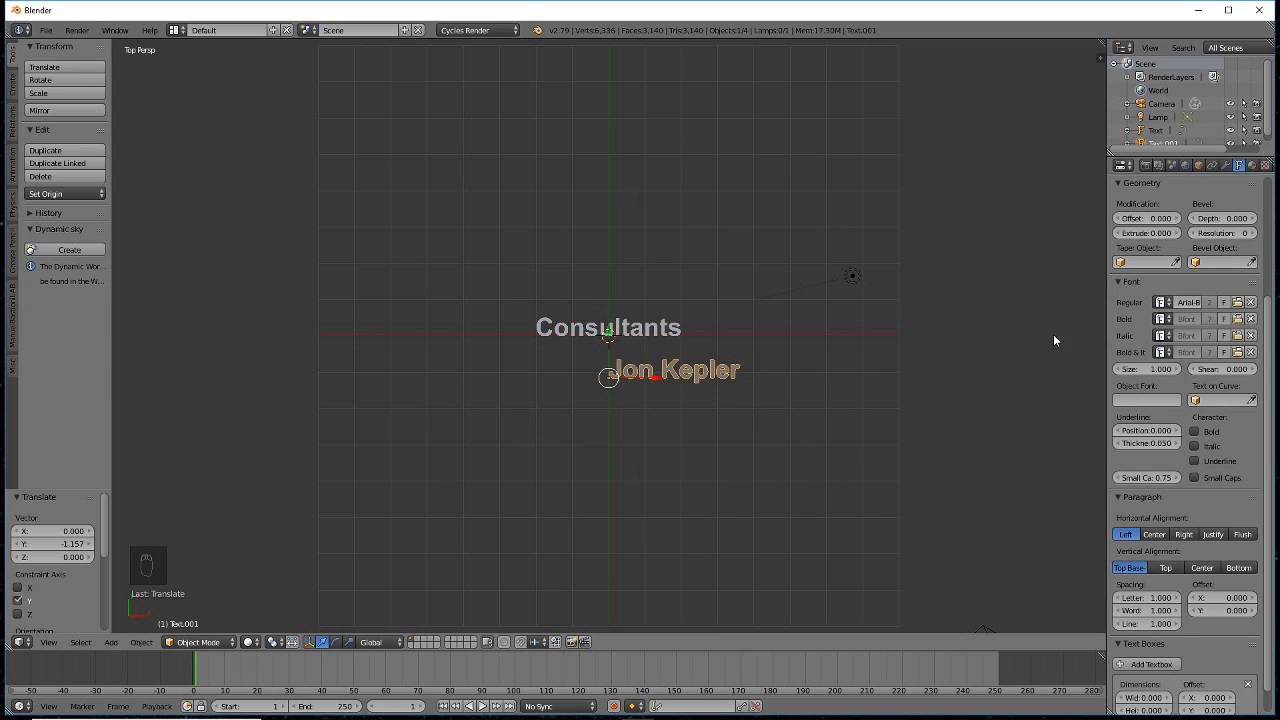
click(1153, 534)
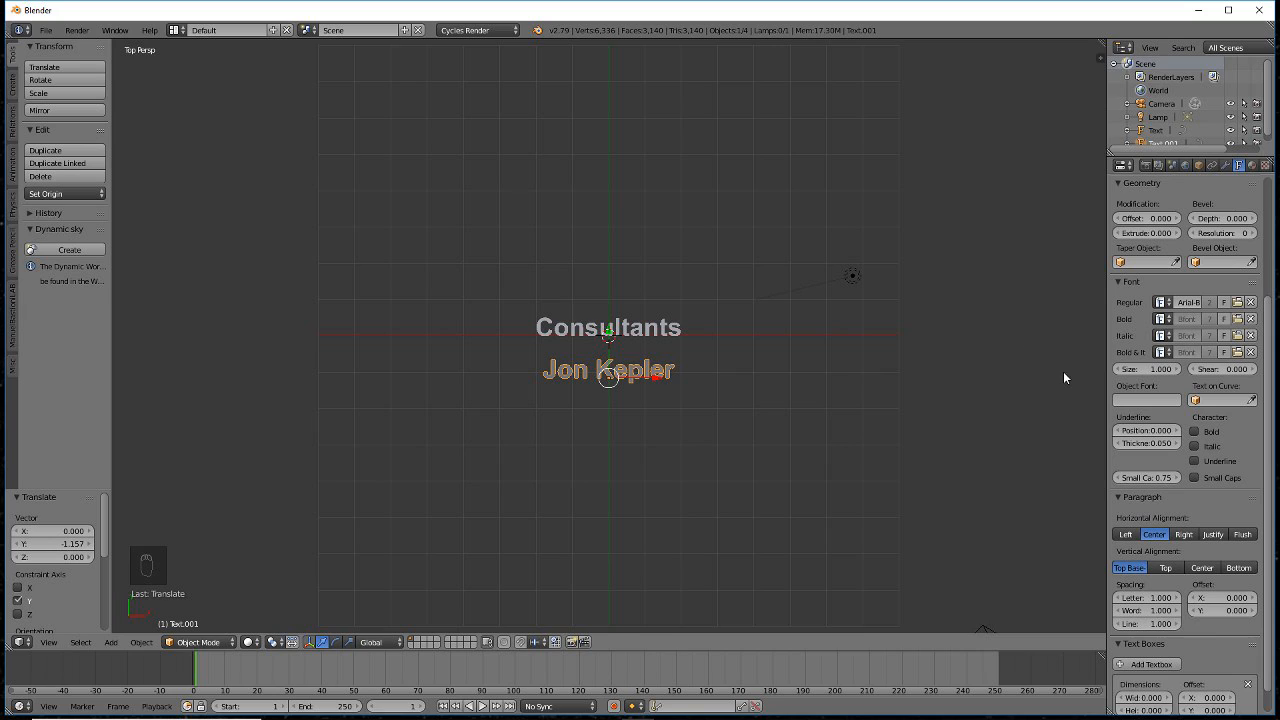
click(1137, 369)
text(1.2)
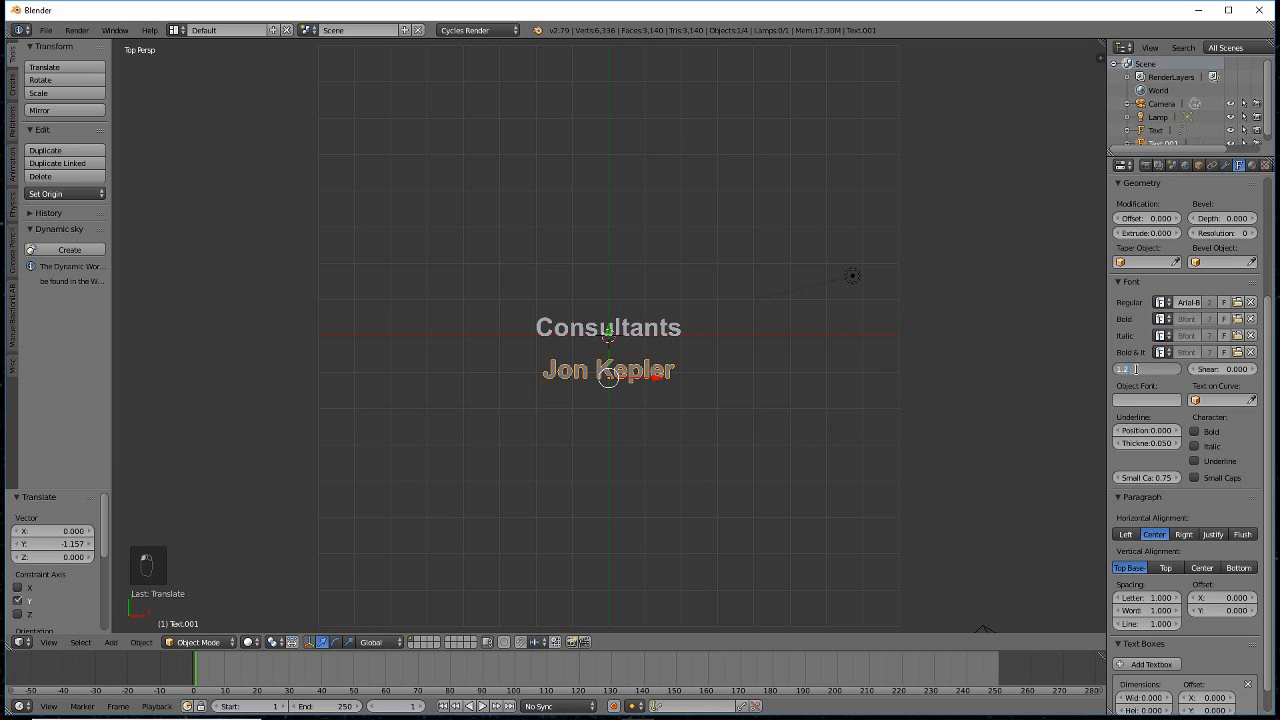
key(Return)
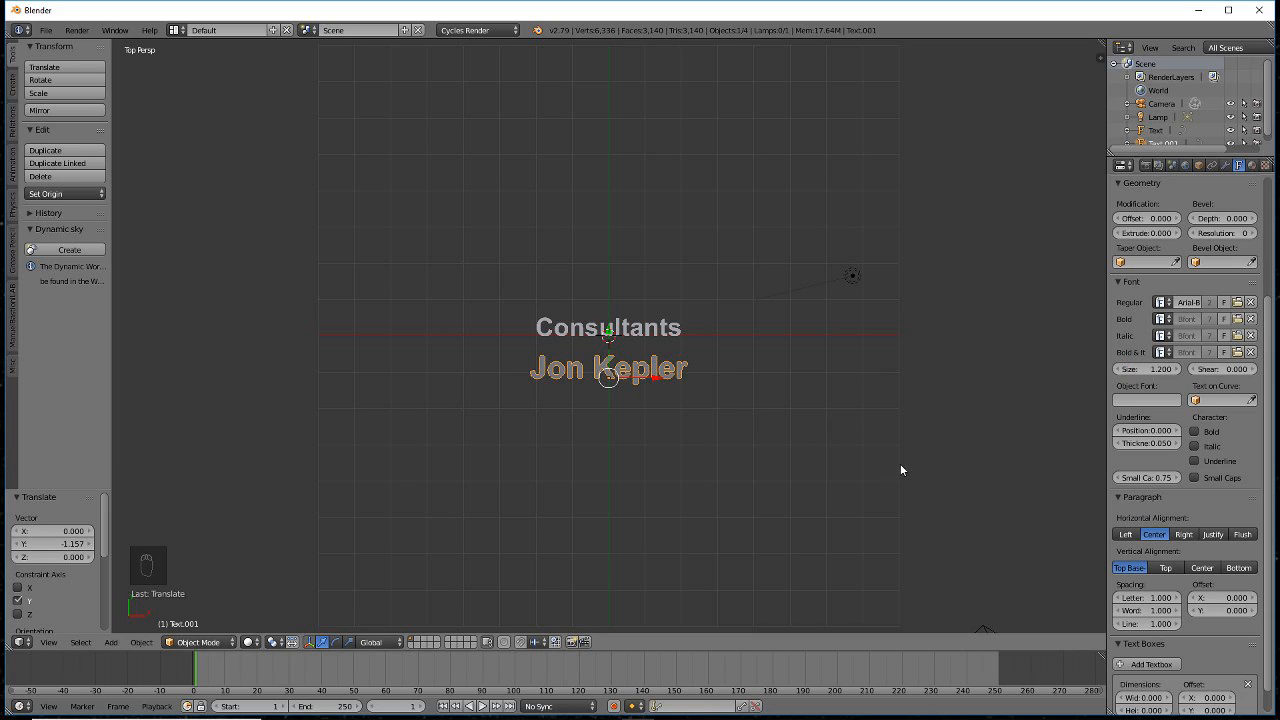
click(1251, 166)
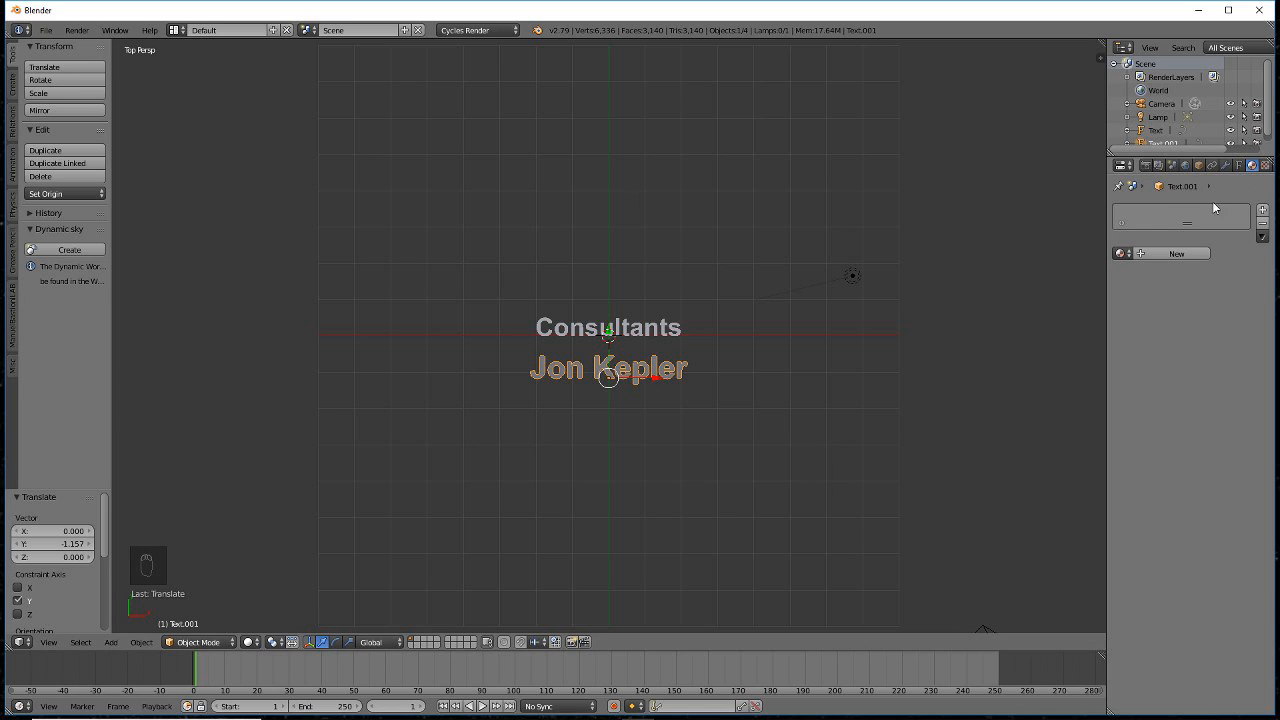
- Assign the existing Material.001 to the name text
click(1121, 253)
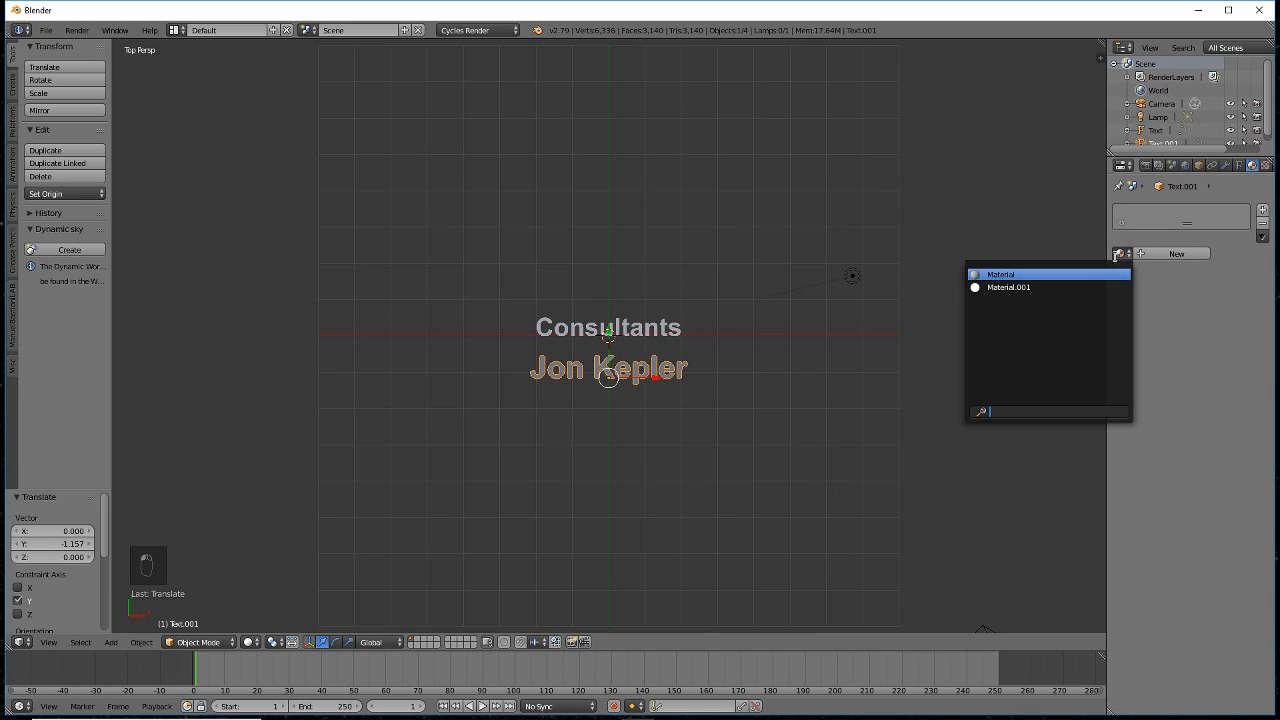
click(1033, 288)
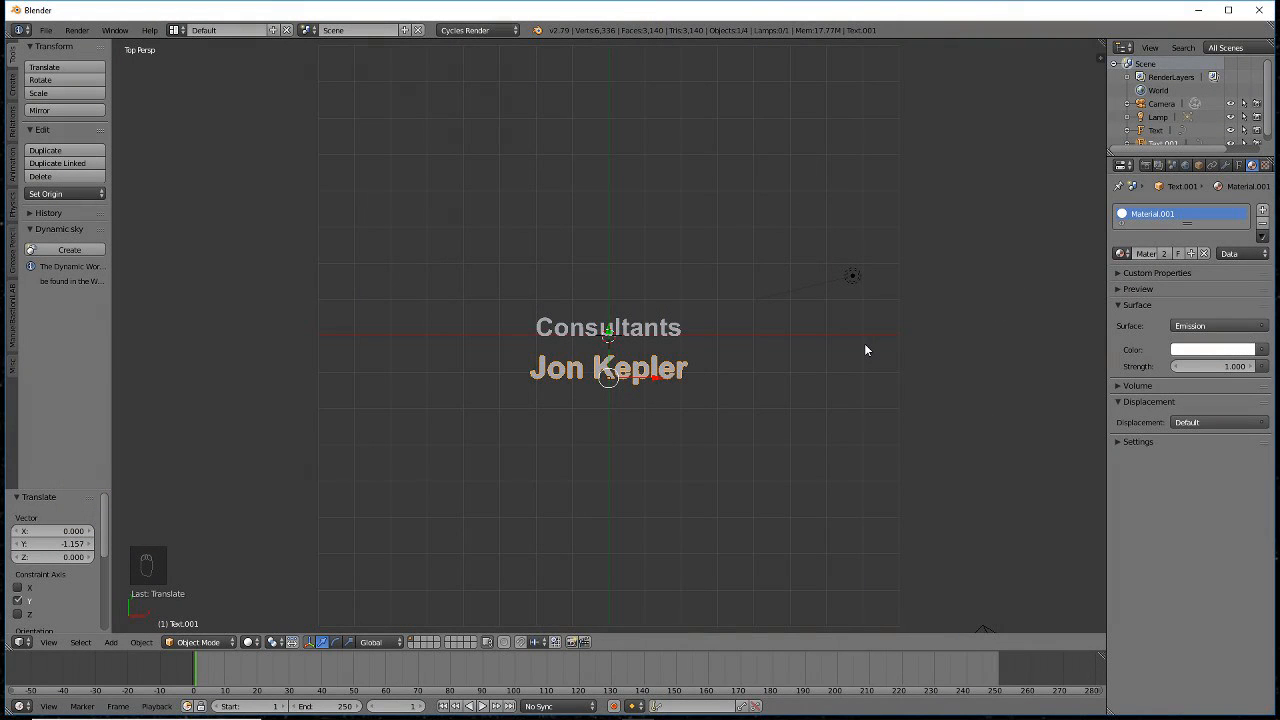
- Select both texts, rotate them 90° around X, and switch to front view
right_click(672, 331)
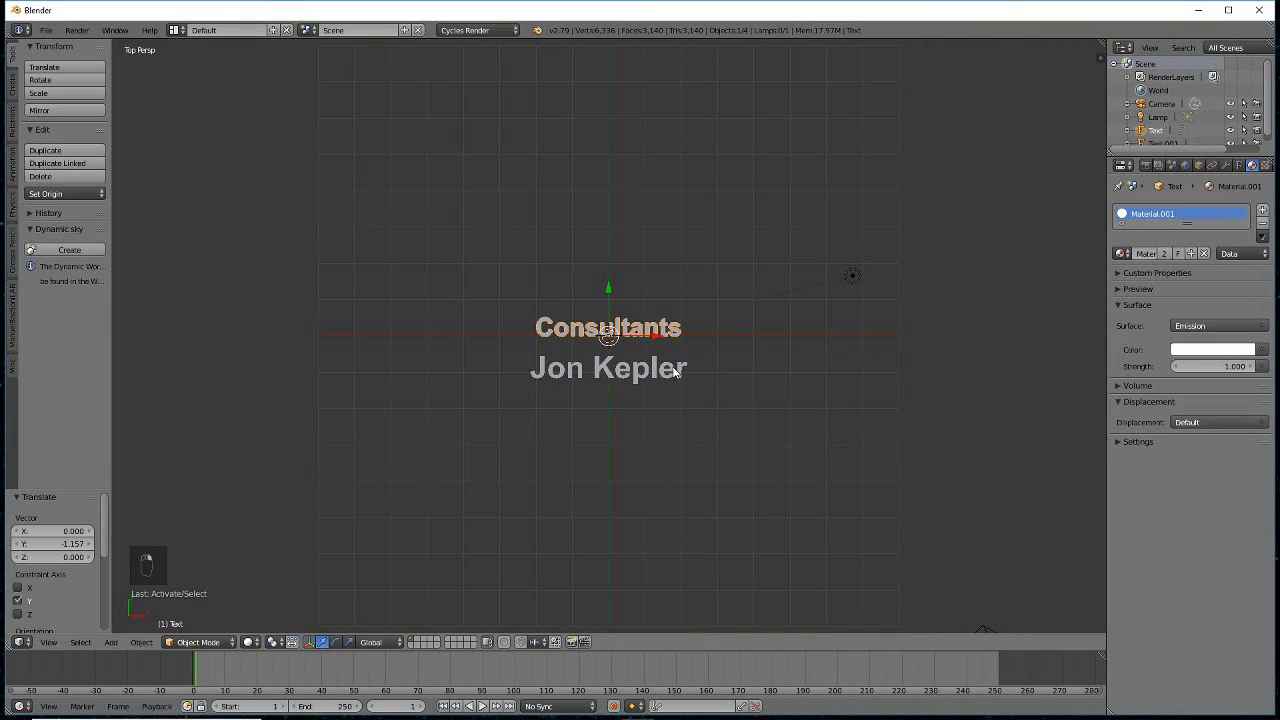
shift+right_click(674, 371)
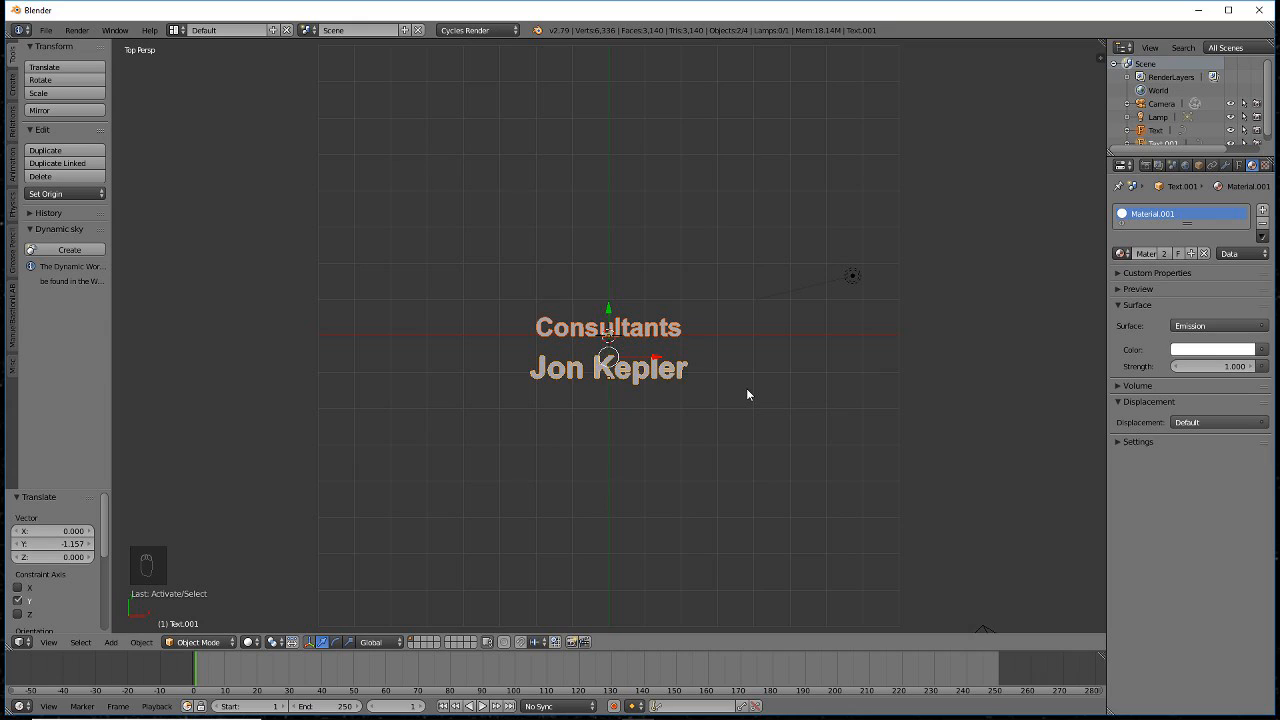
key(g)
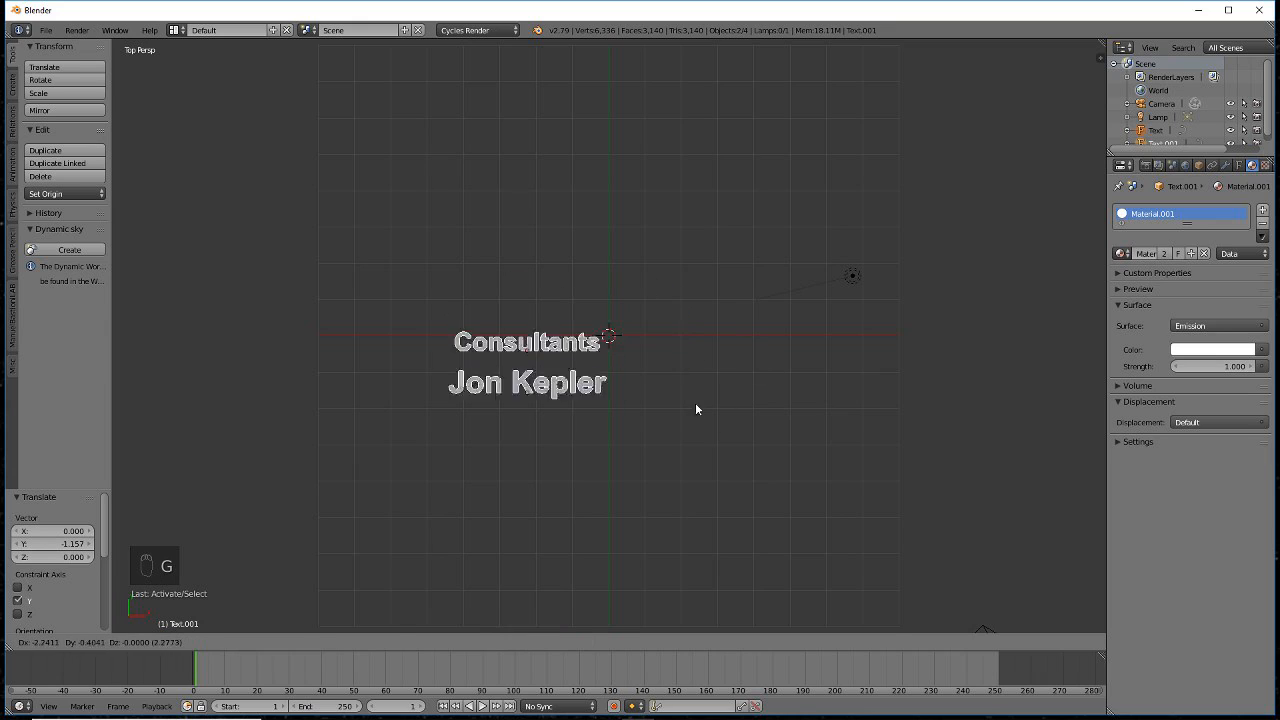
right_click(760, 374)
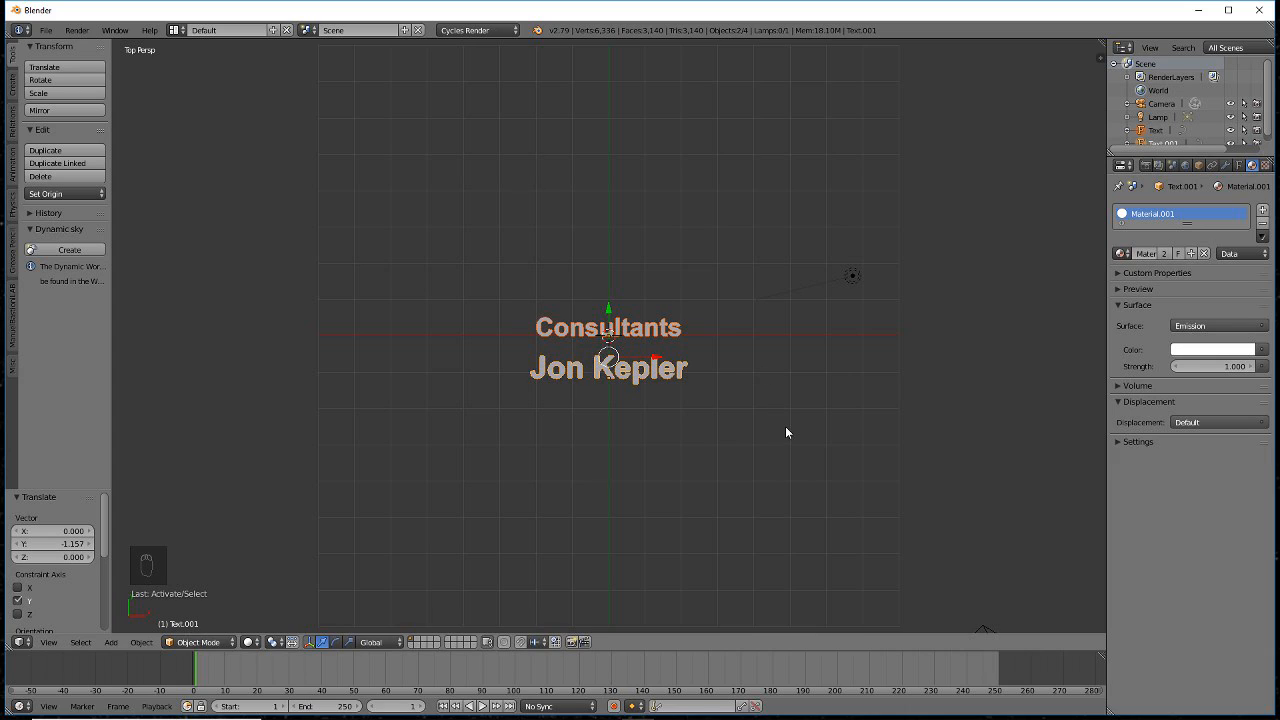
text(r)
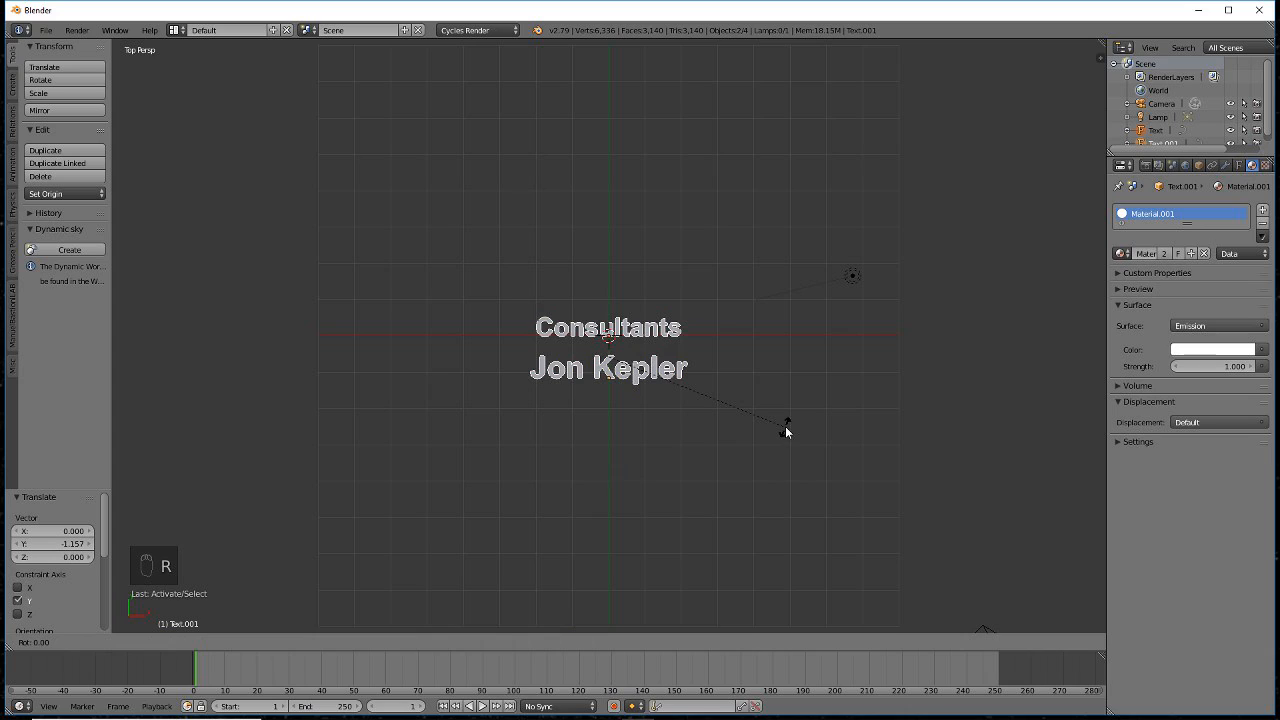
text(x90)
key(Return)
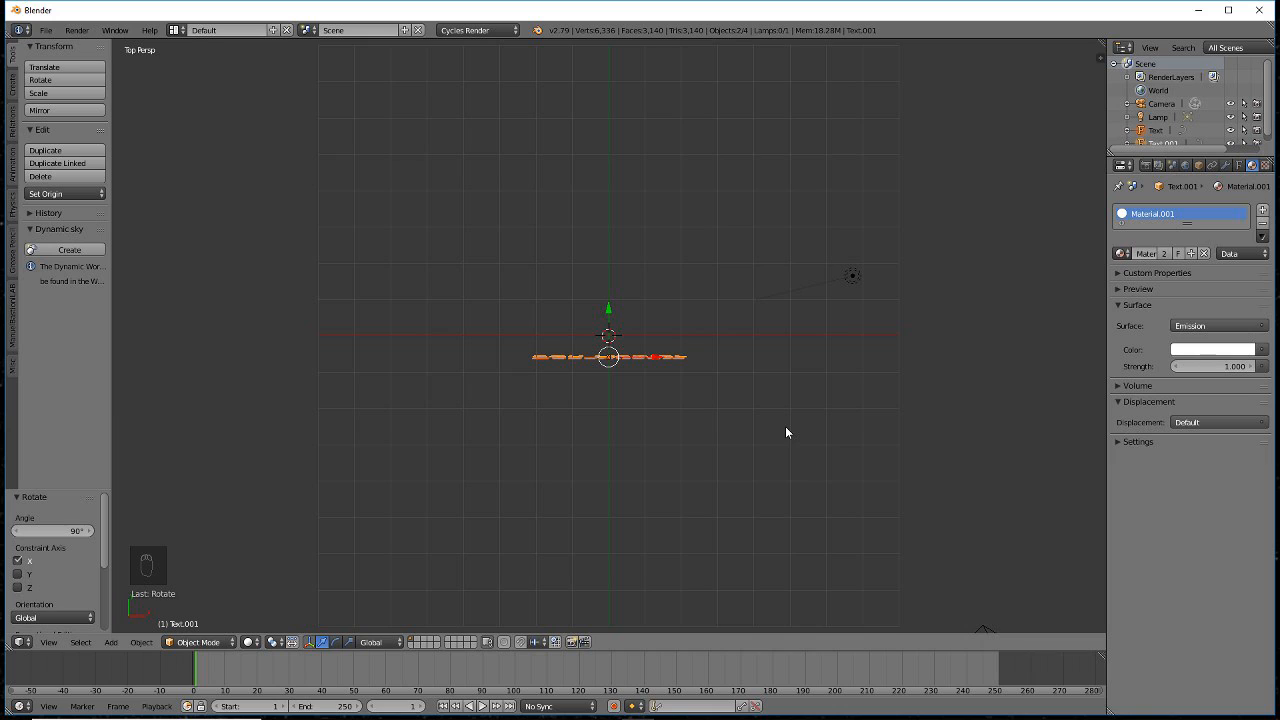
key(KP_1)
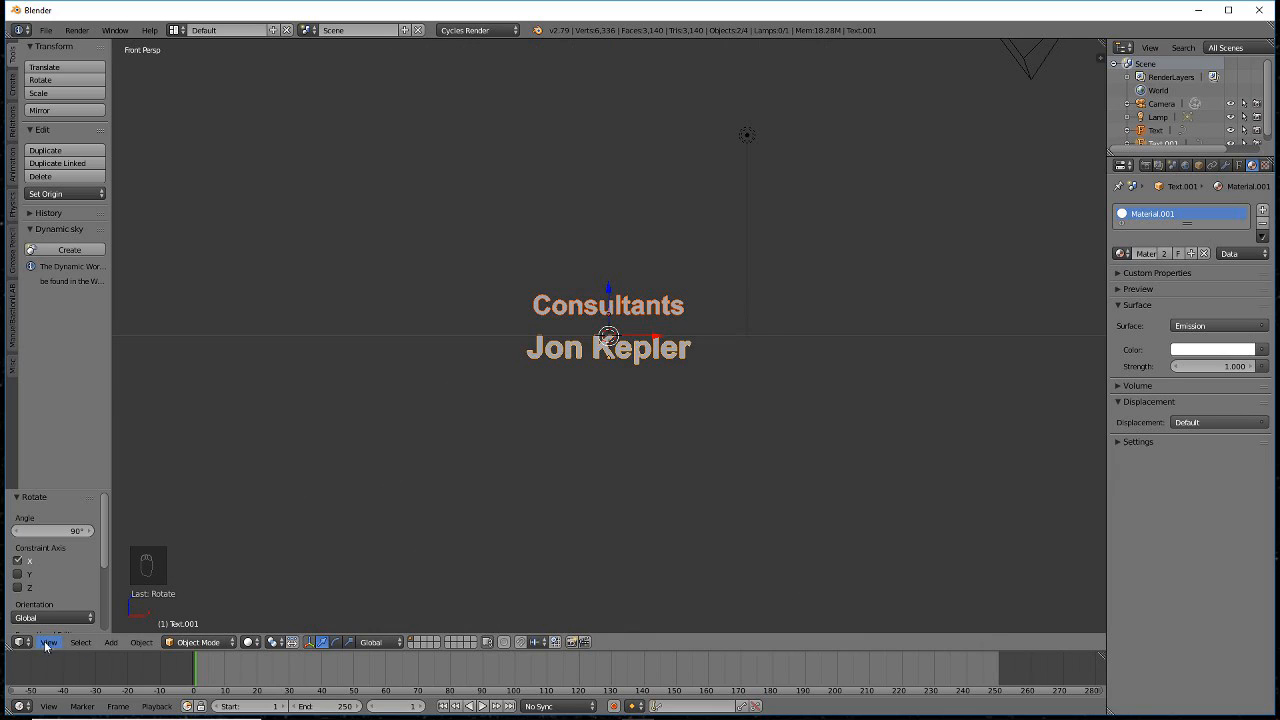
- Nudge the Consultants text slightly down along the Z axis
middle_drag(610, 455, 617, 519)
key(KP_1)
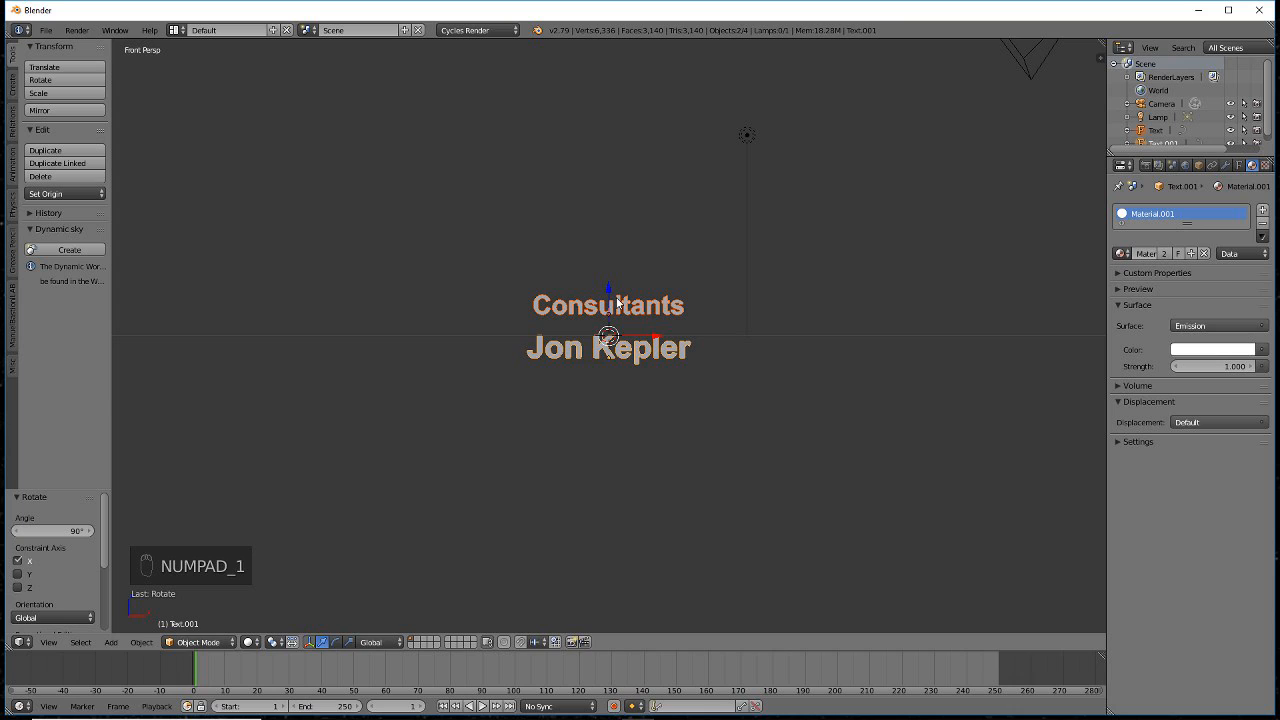
key(g)
key(z)
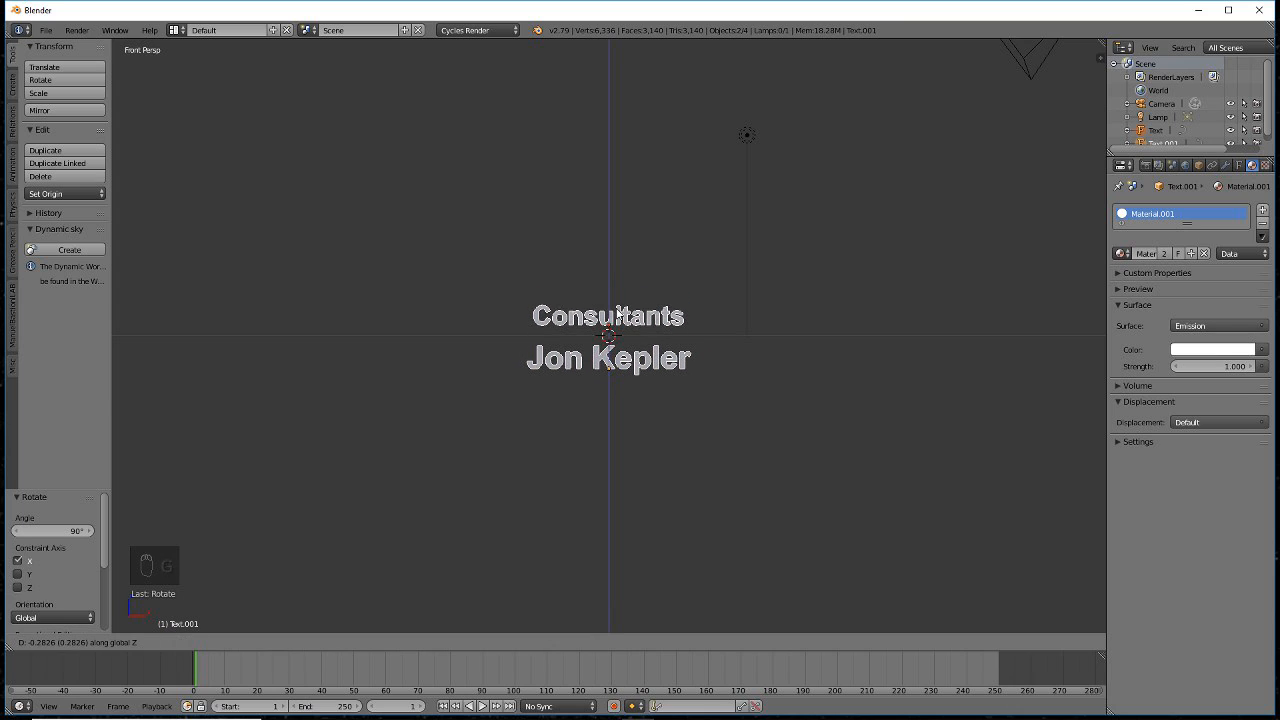
click(617, 316)
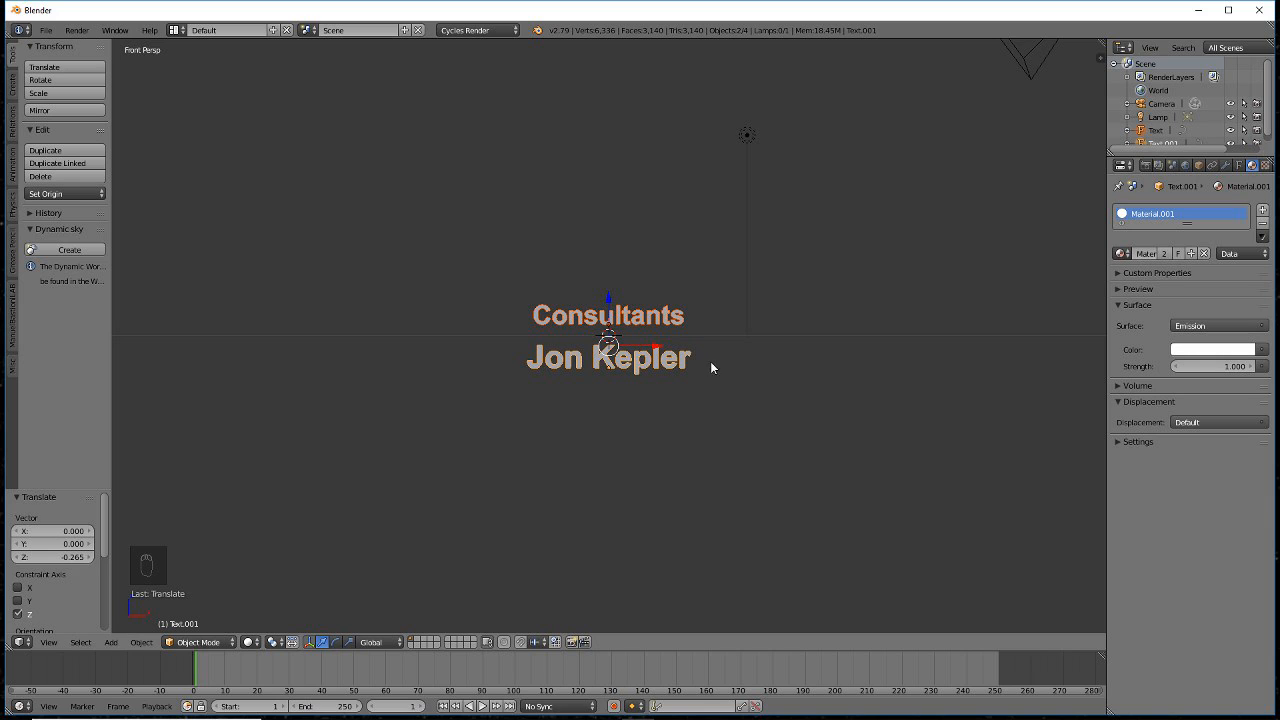
- Move the text 8 units along the Y axis
middle_drag(734, 363, 676, 402)
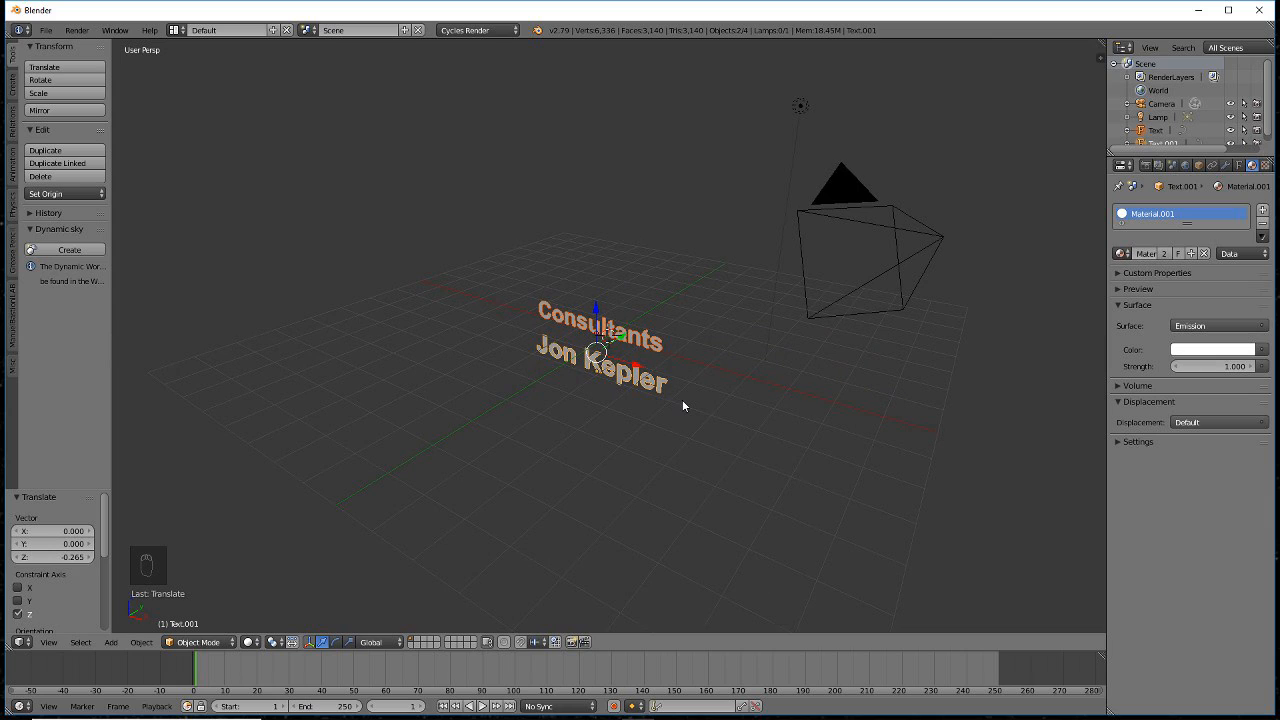
key(g)
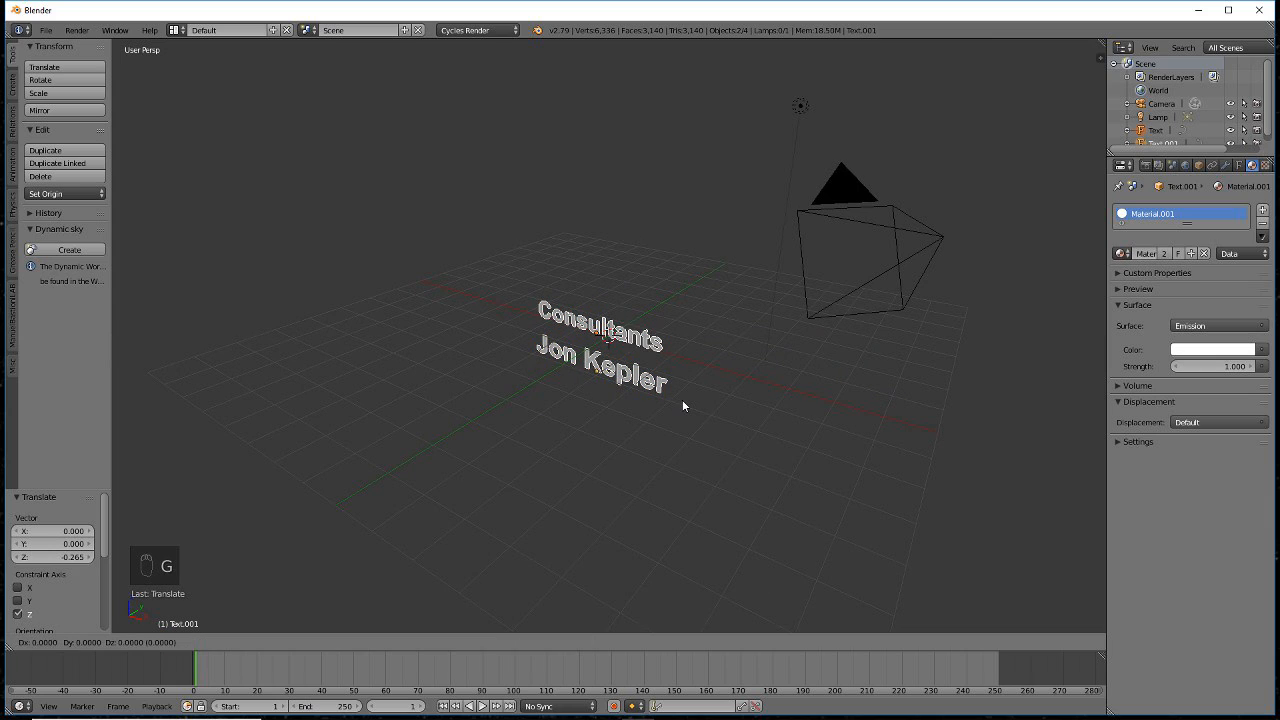
key(y)
key(8)
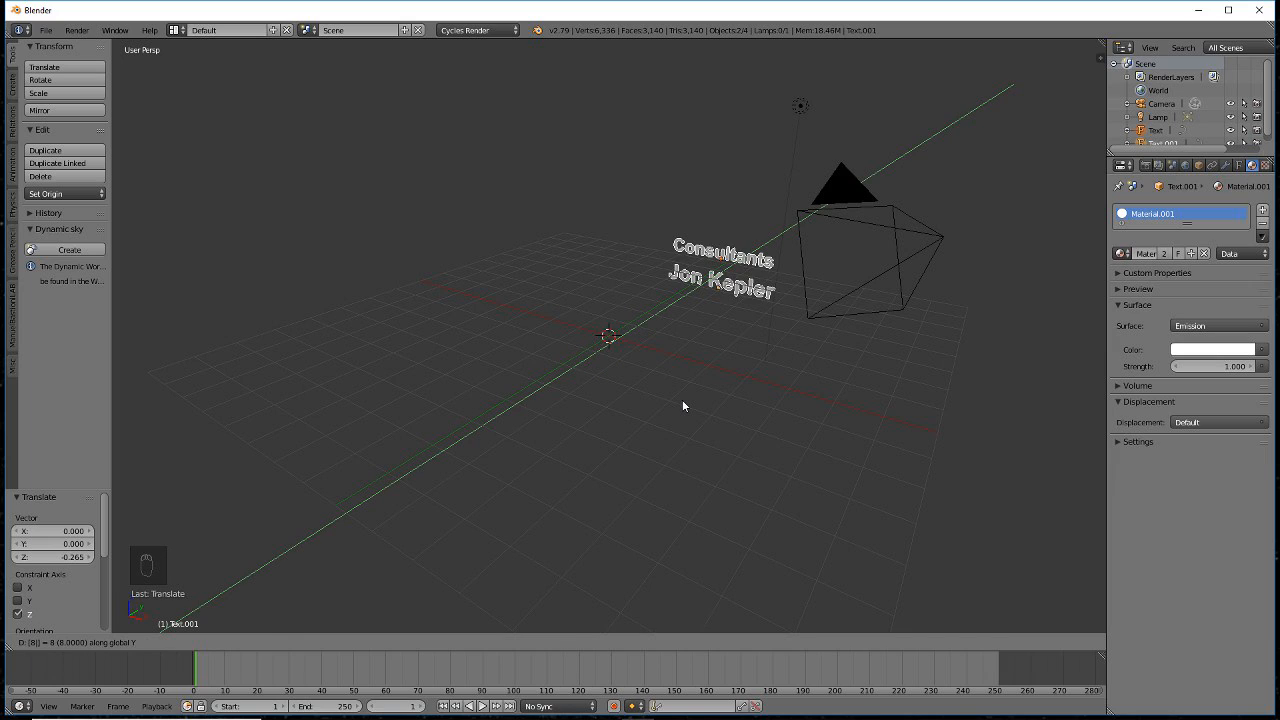
key(Return)
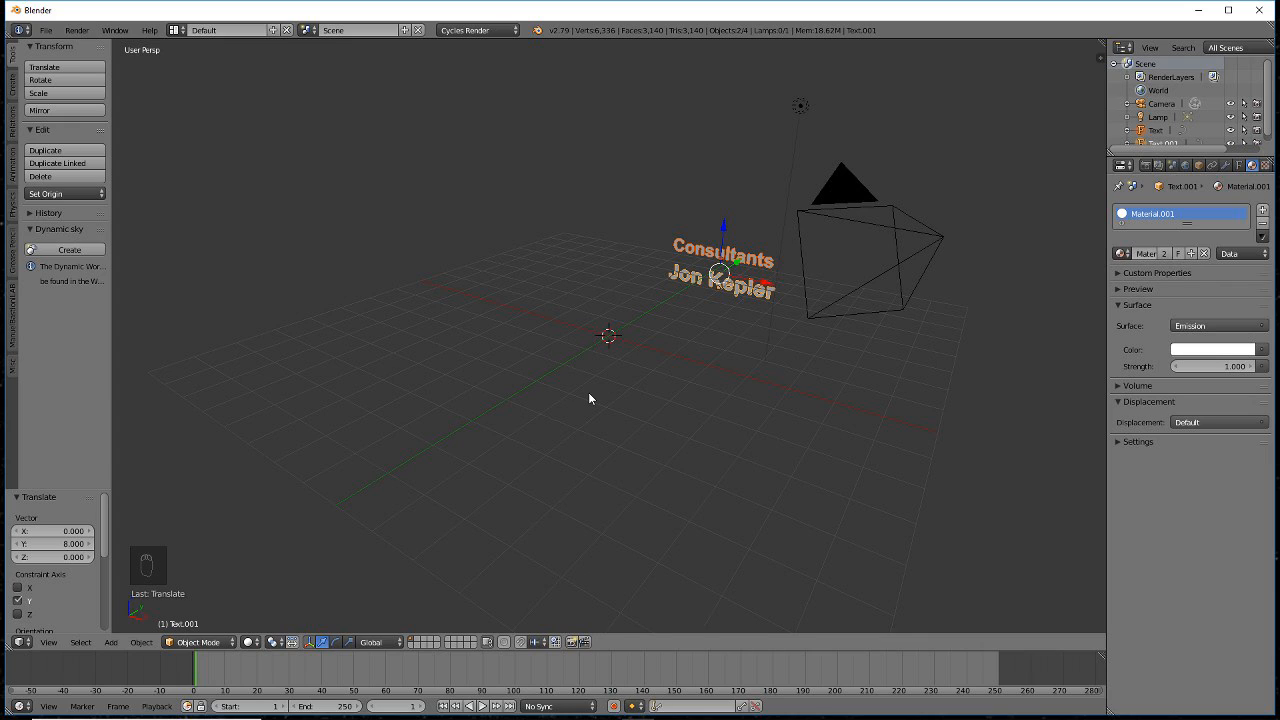
- Snap the 3D cursor to the world centre and make it the pivot point
key(shift+s)
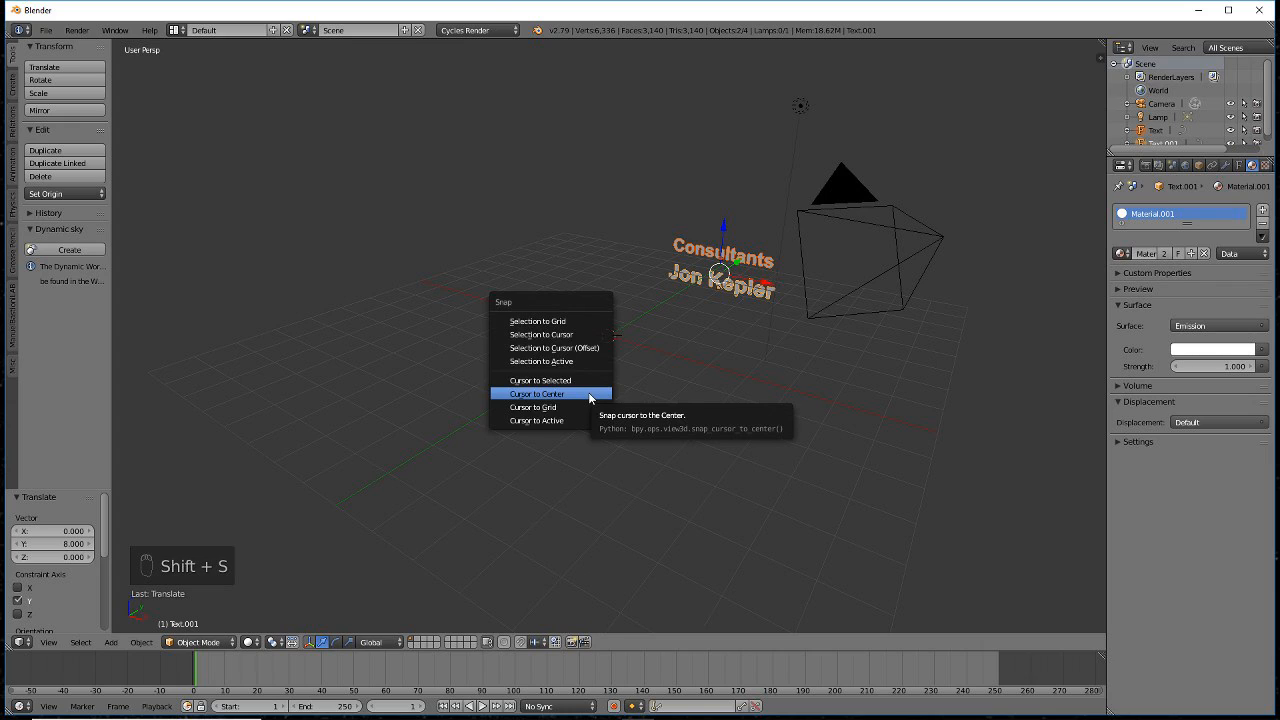
click(589, 394)
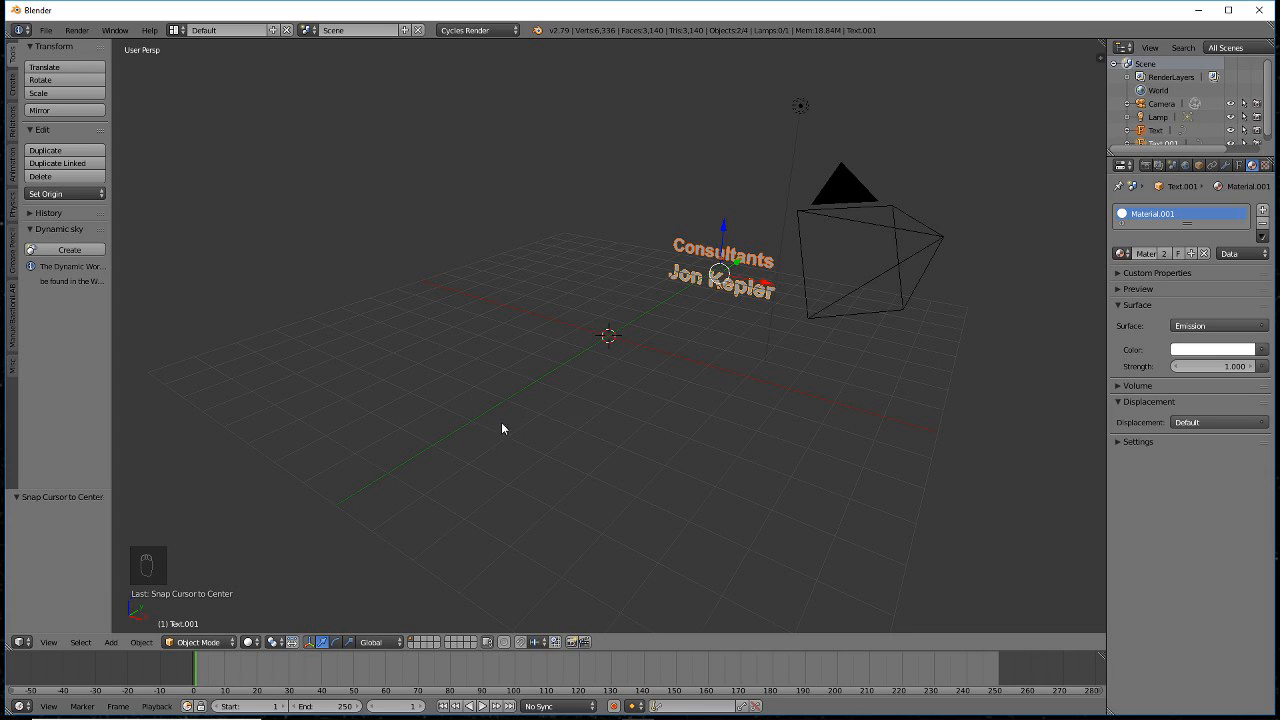
click(275, 648)
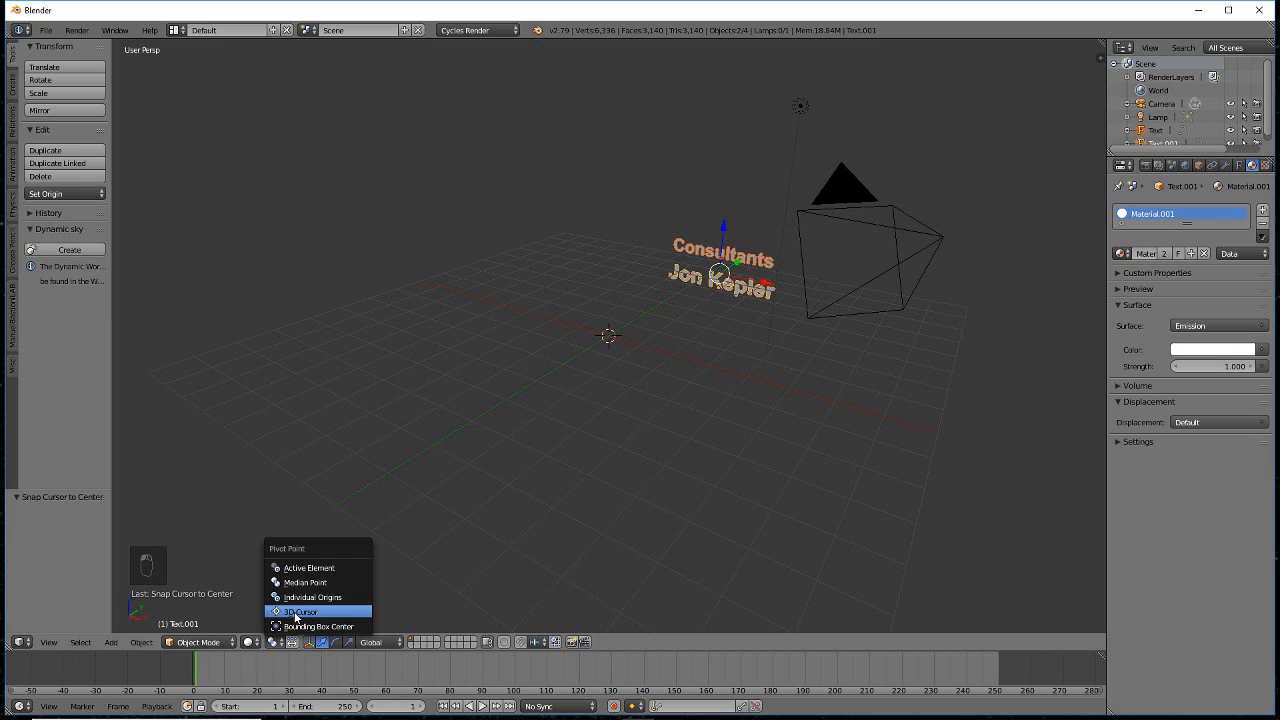
click(294, 611)
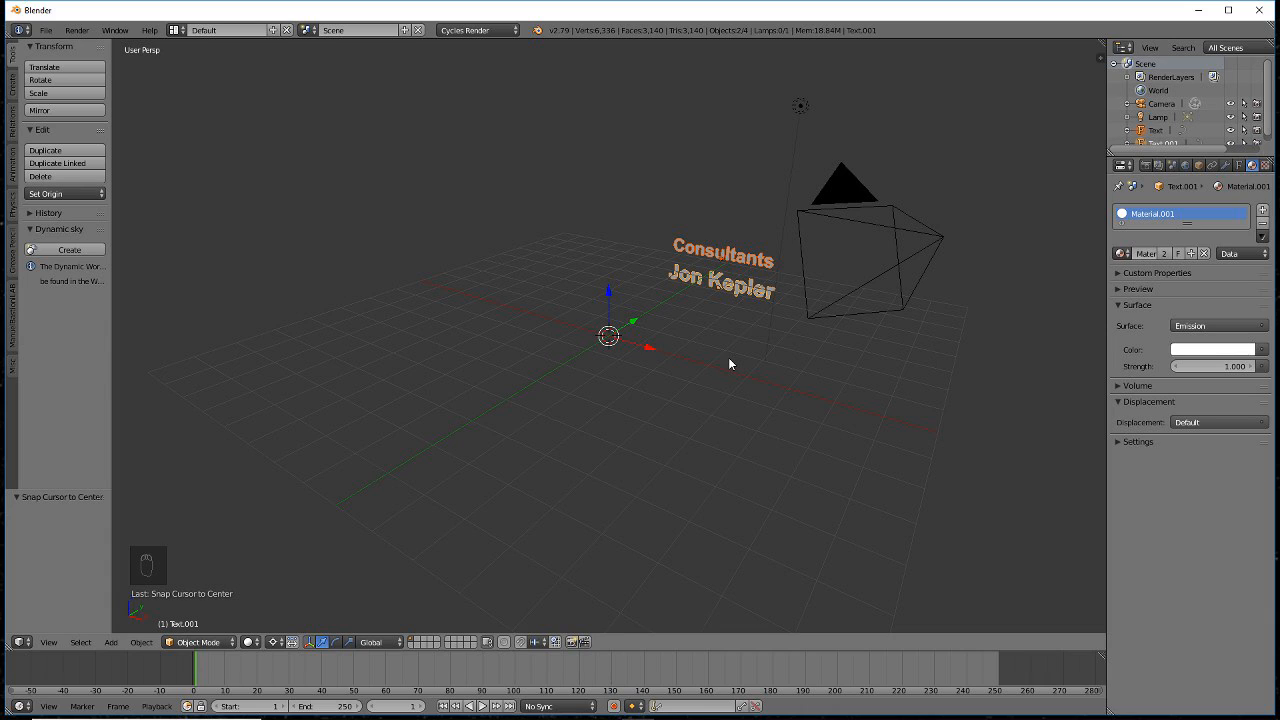
- Rotate the text 45° about the X axis around the cursor, then select the camera
key(r)
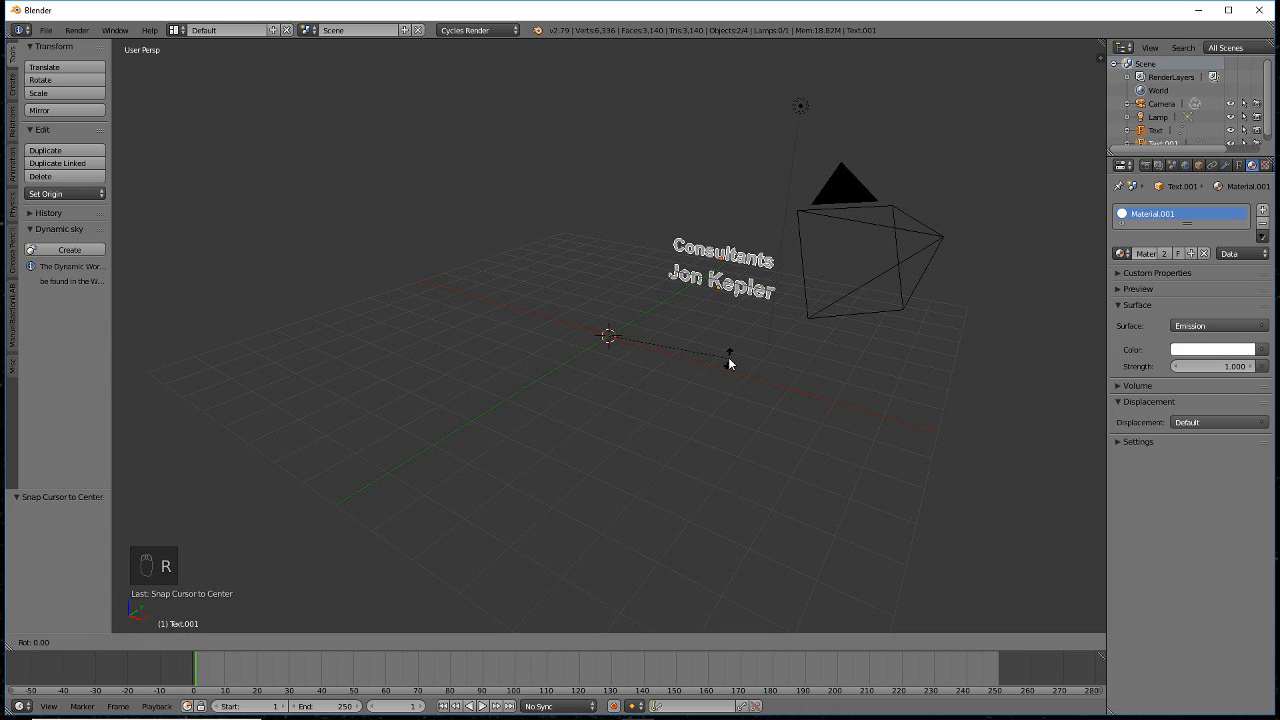
key(x)
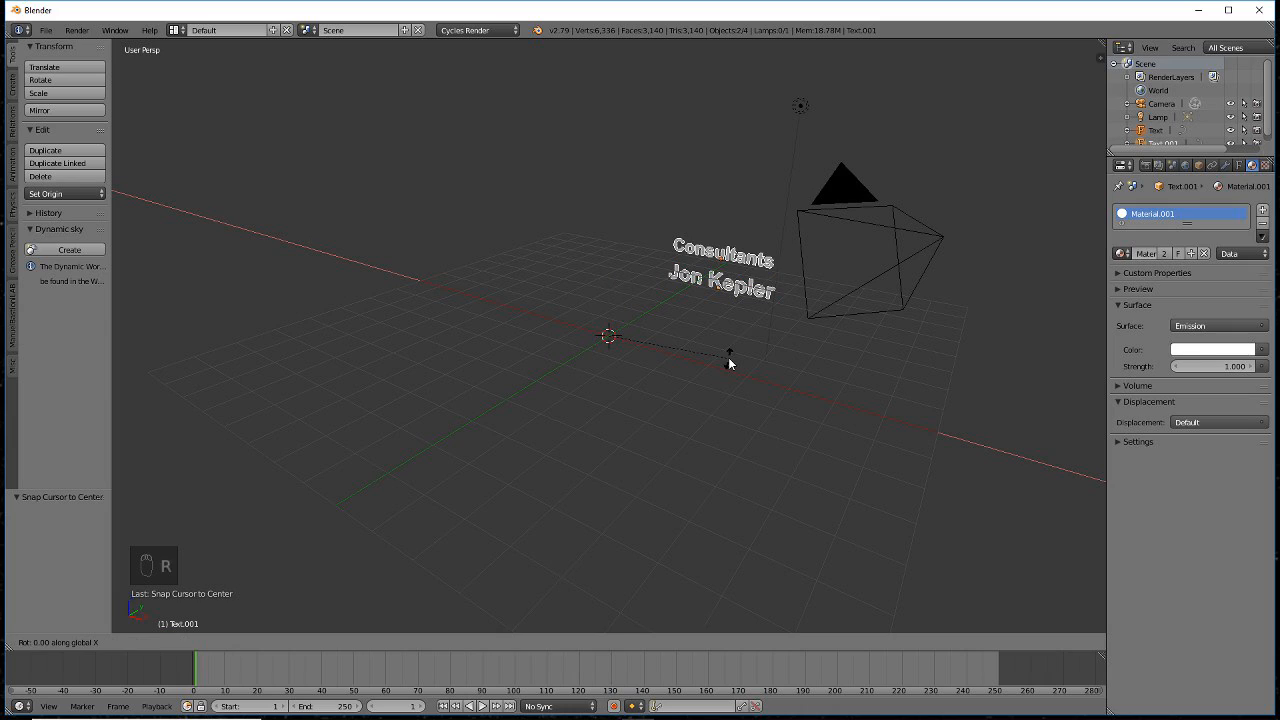
text(045)
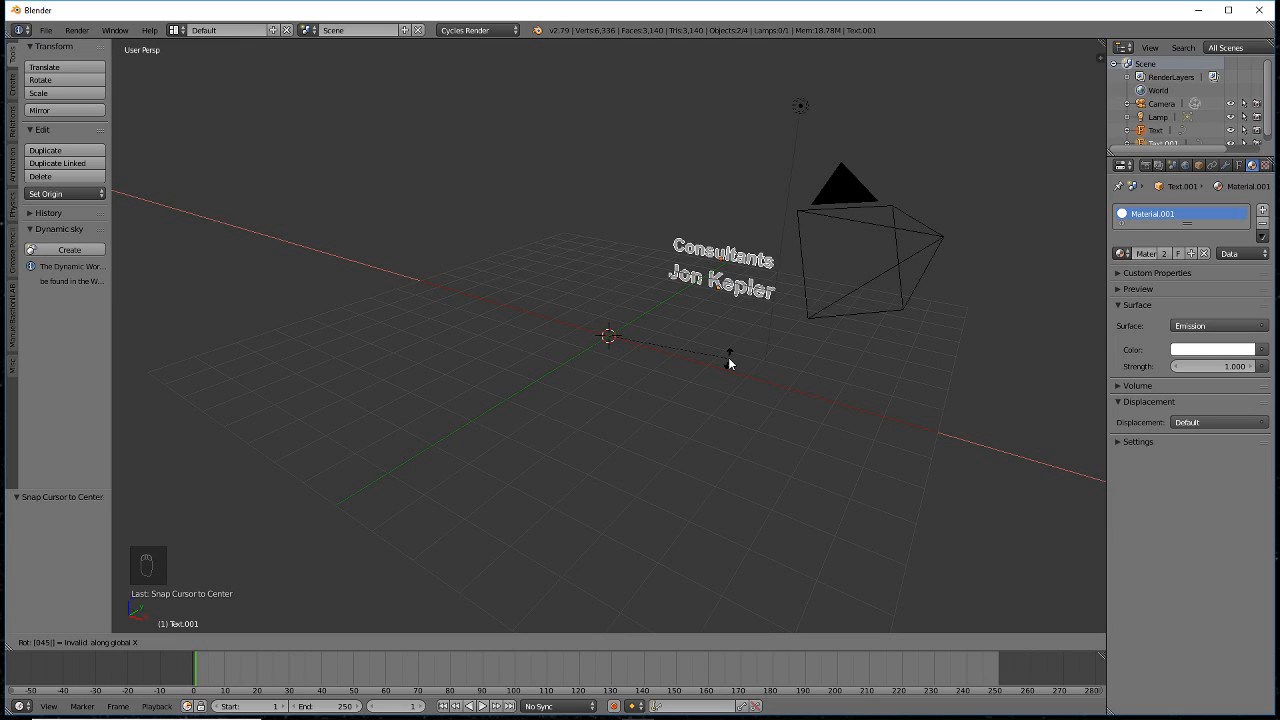
key(Return)
text(r)
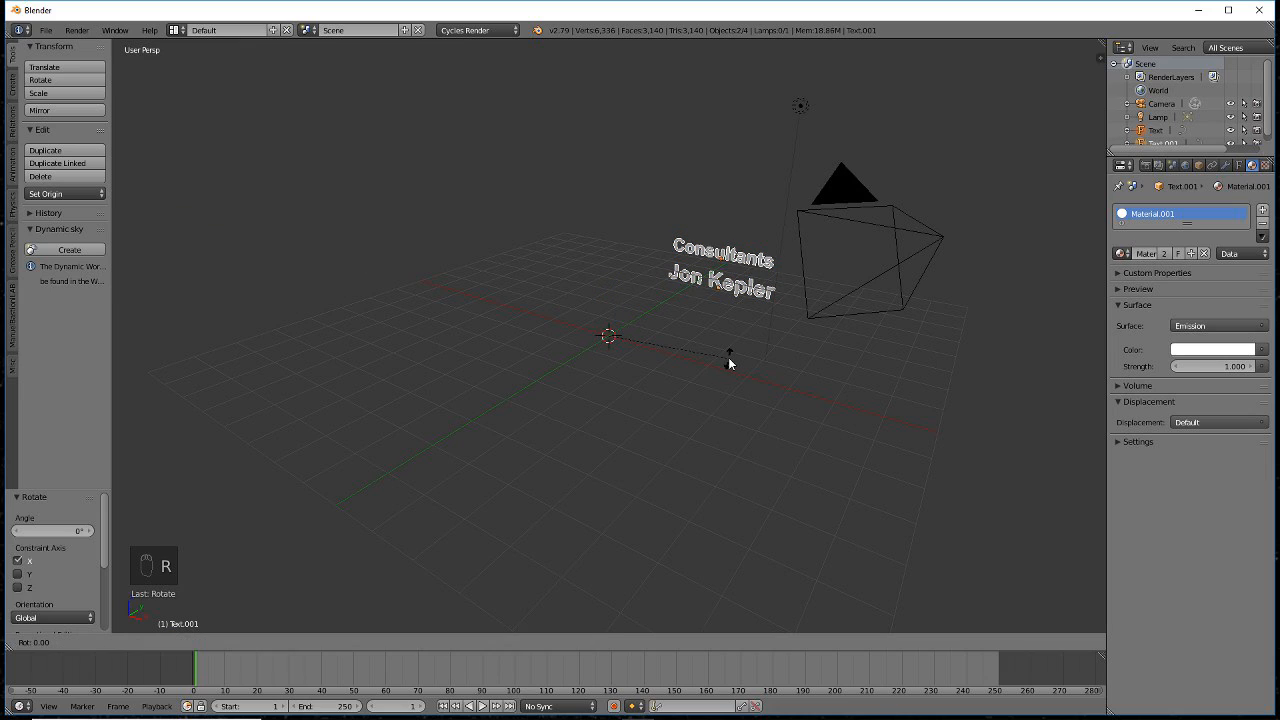
text(x45)
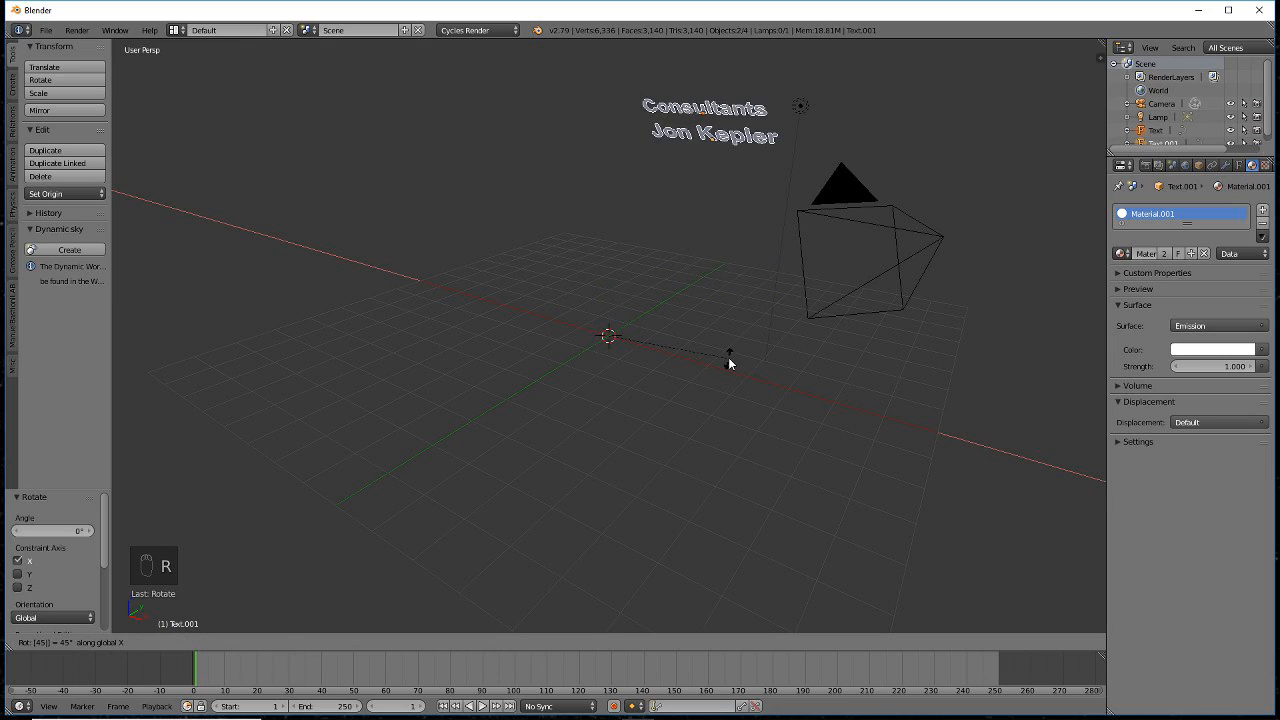
key(Return)
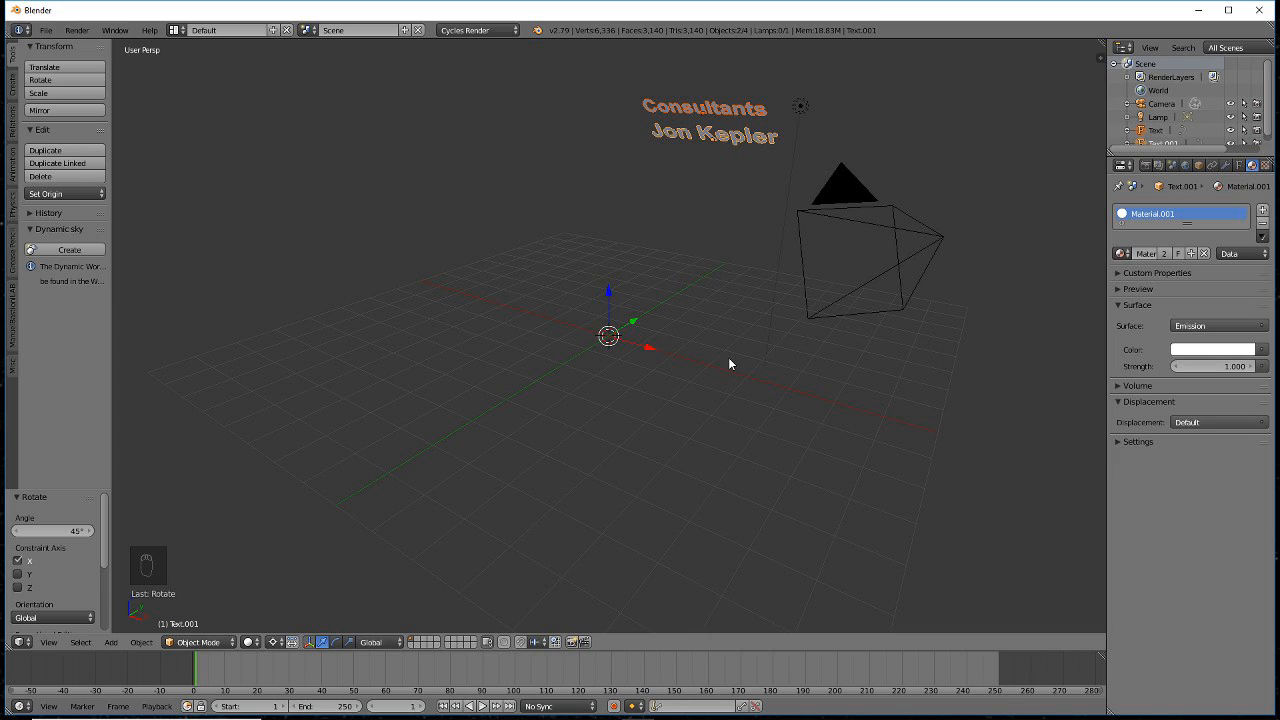
click(275, 642)
right_click(899, 305)
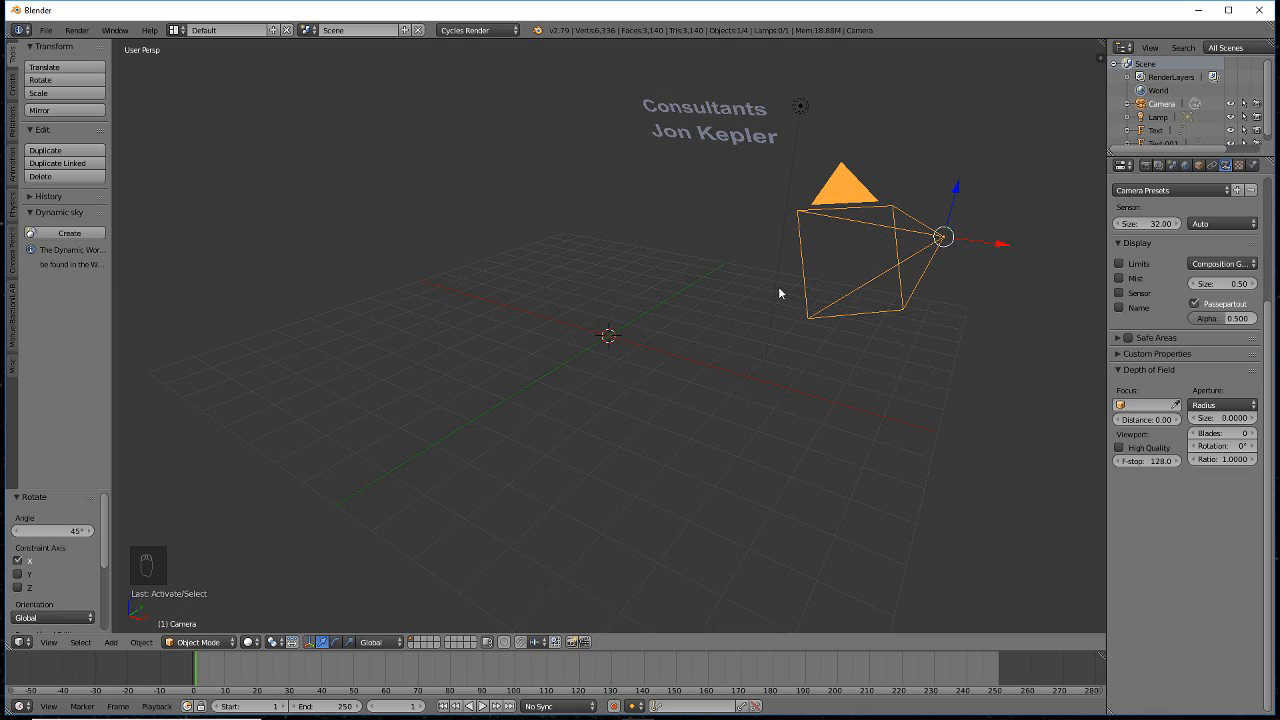
- Clear the camera's location and rotation, then rotate it 180° about X to face upward
key(alt+g)
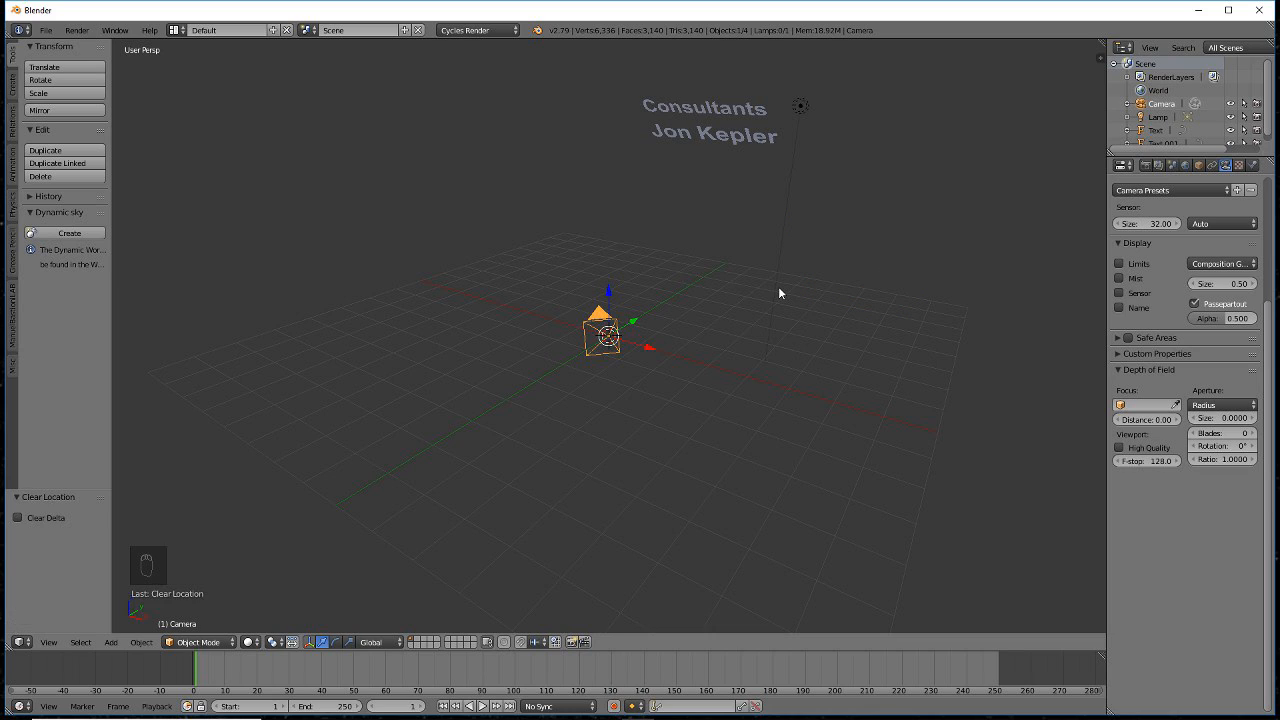
key(alt+r)
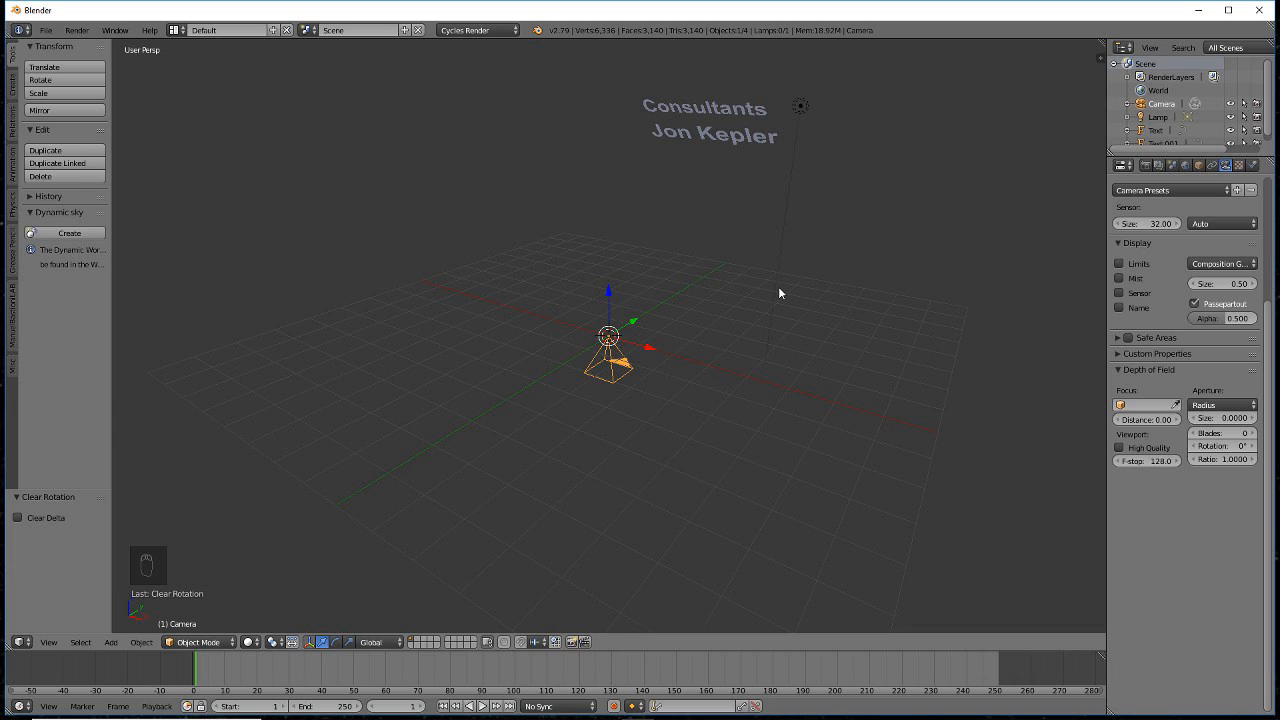
key(r)
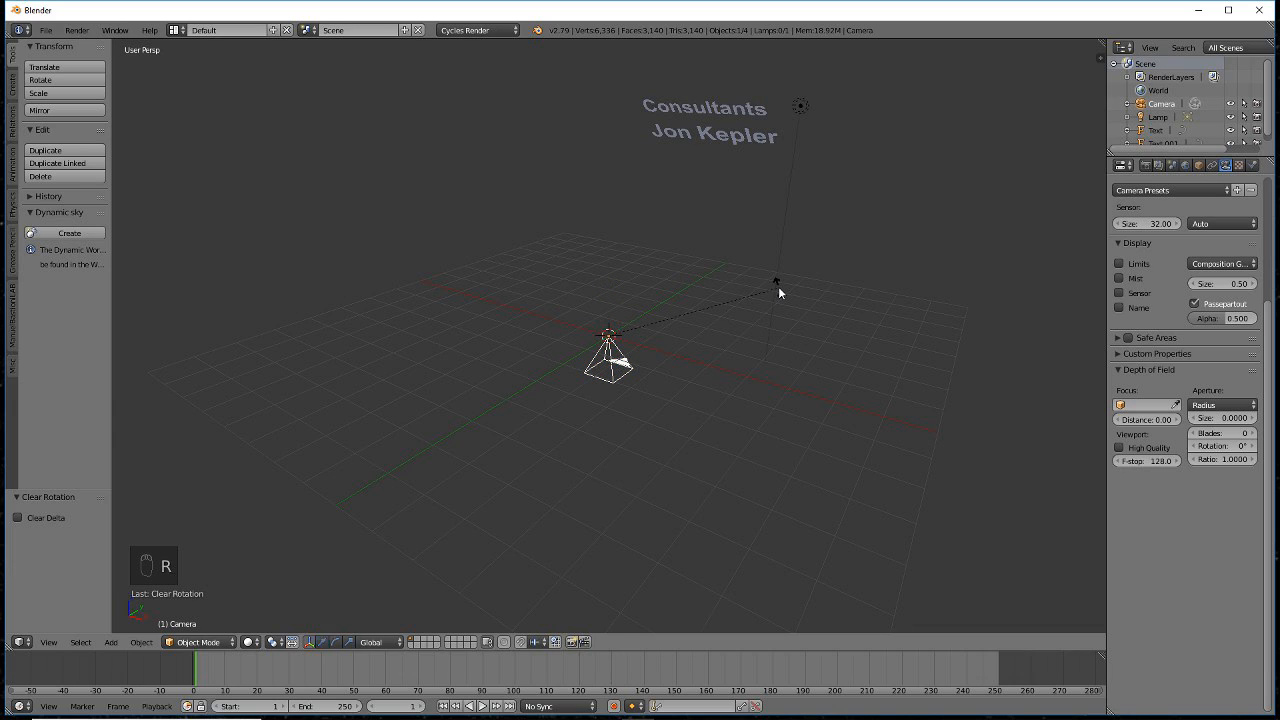
text(x180)
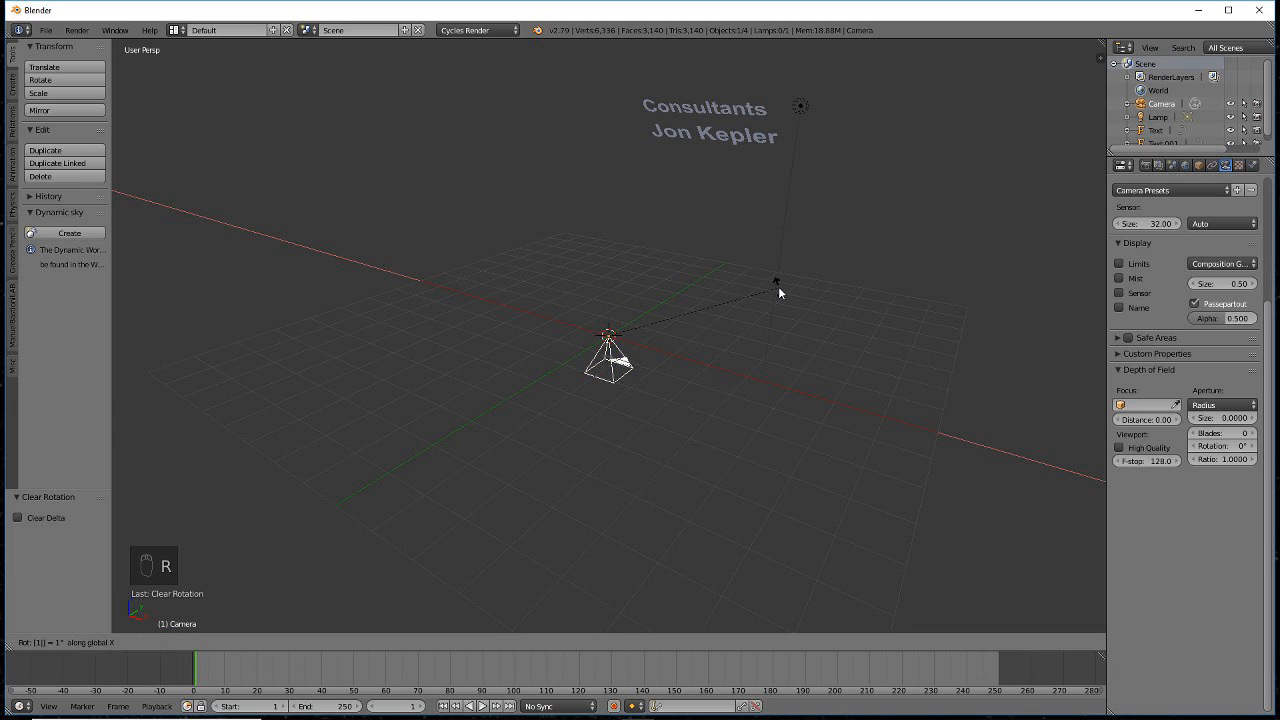
click(778, 286)
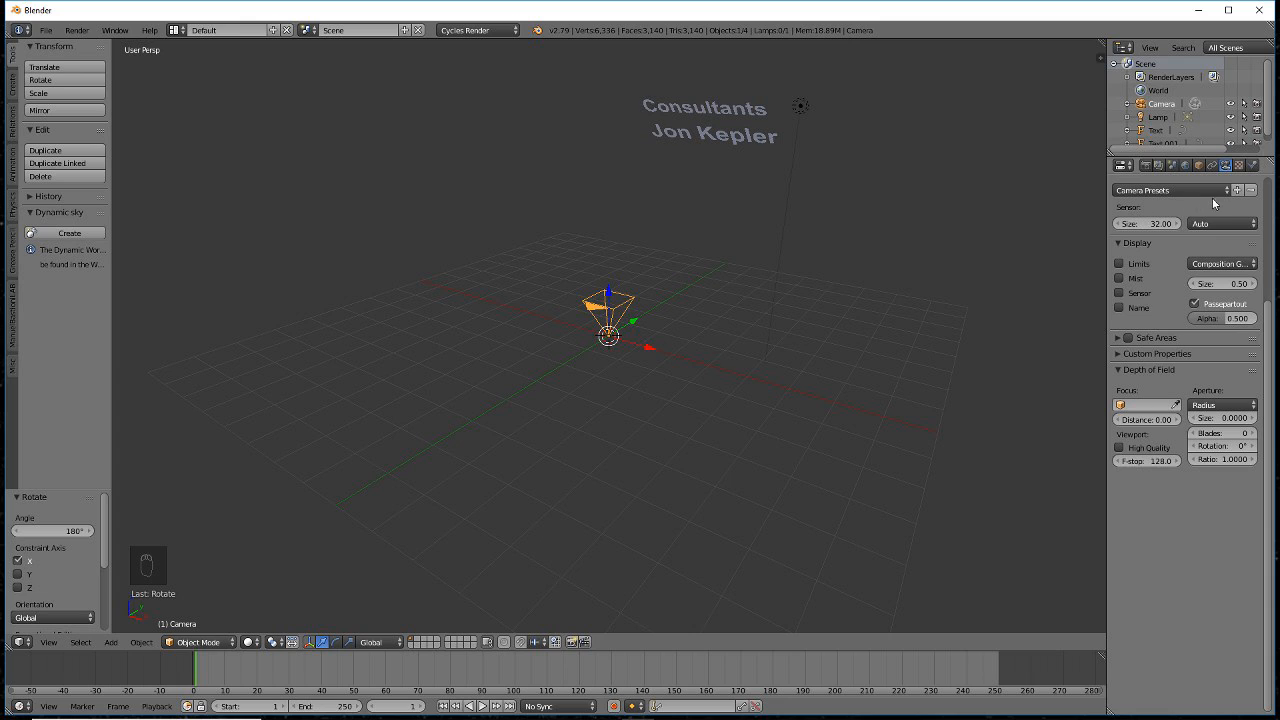
- Set the camera lens to Panoramic with the Fisheye Equidistant panorama type
scroll(1212, 200, up, 5)
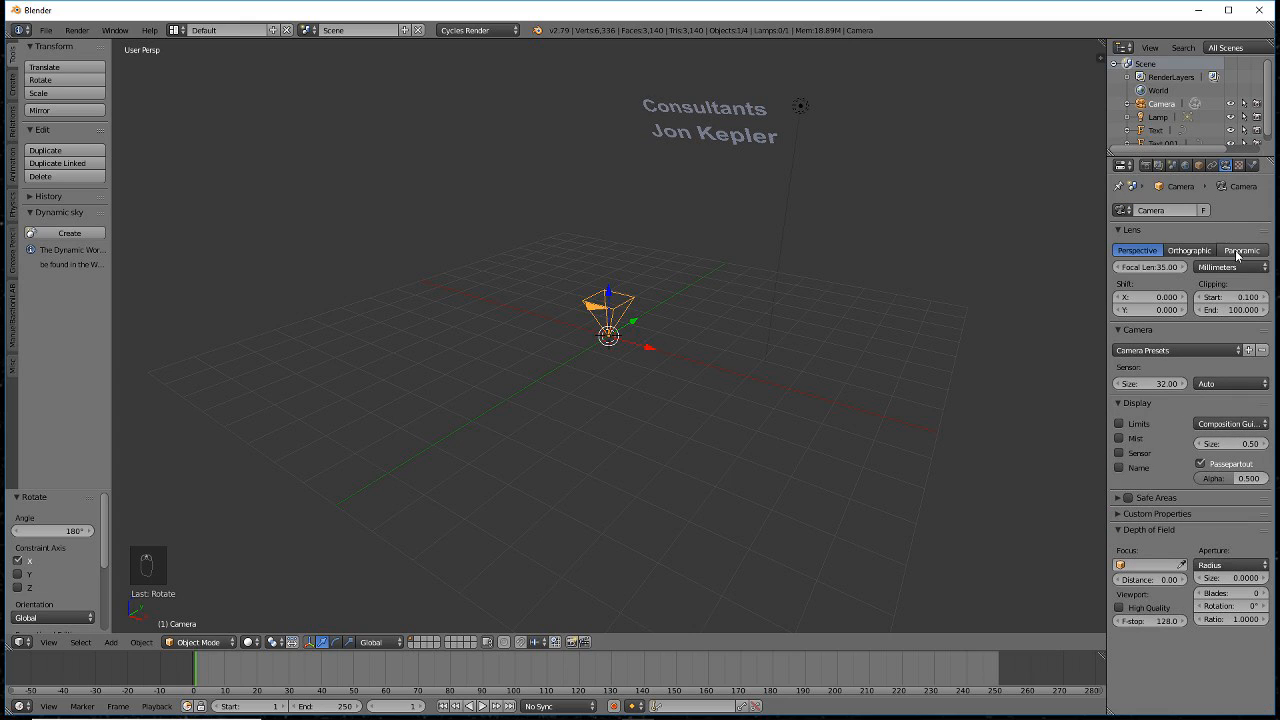
click(1237, 251)
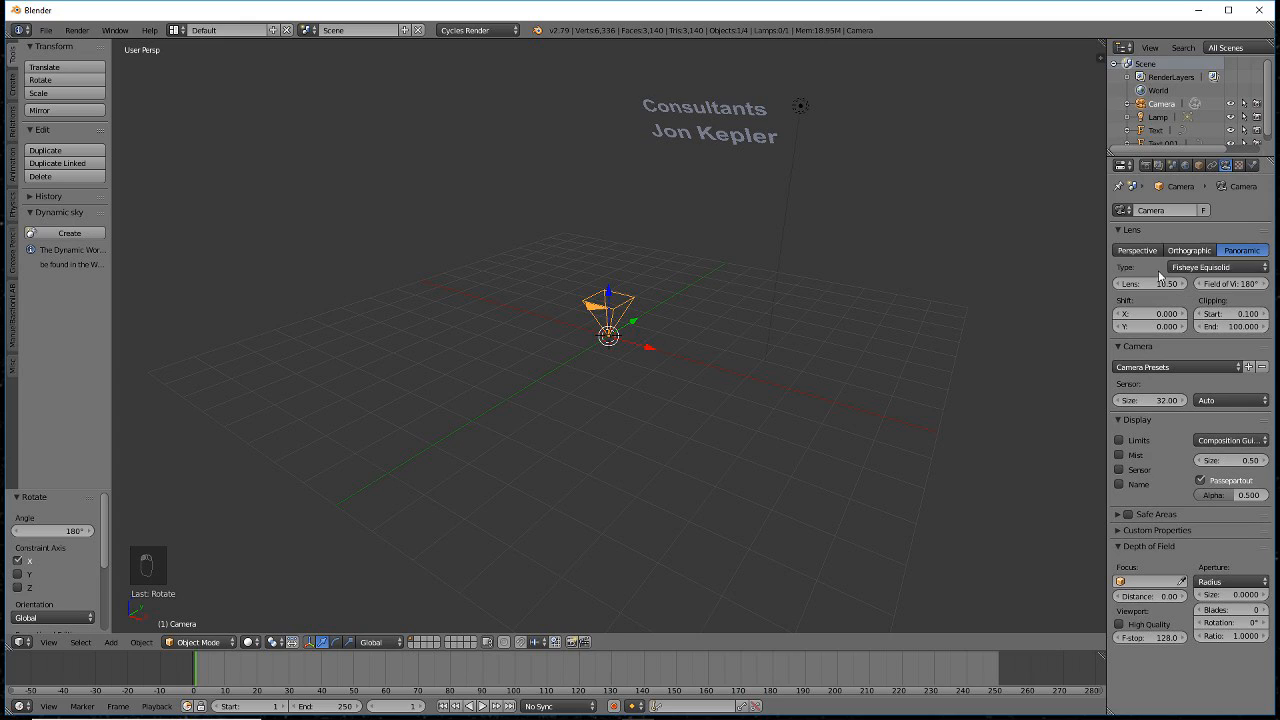
click(1206, 268)
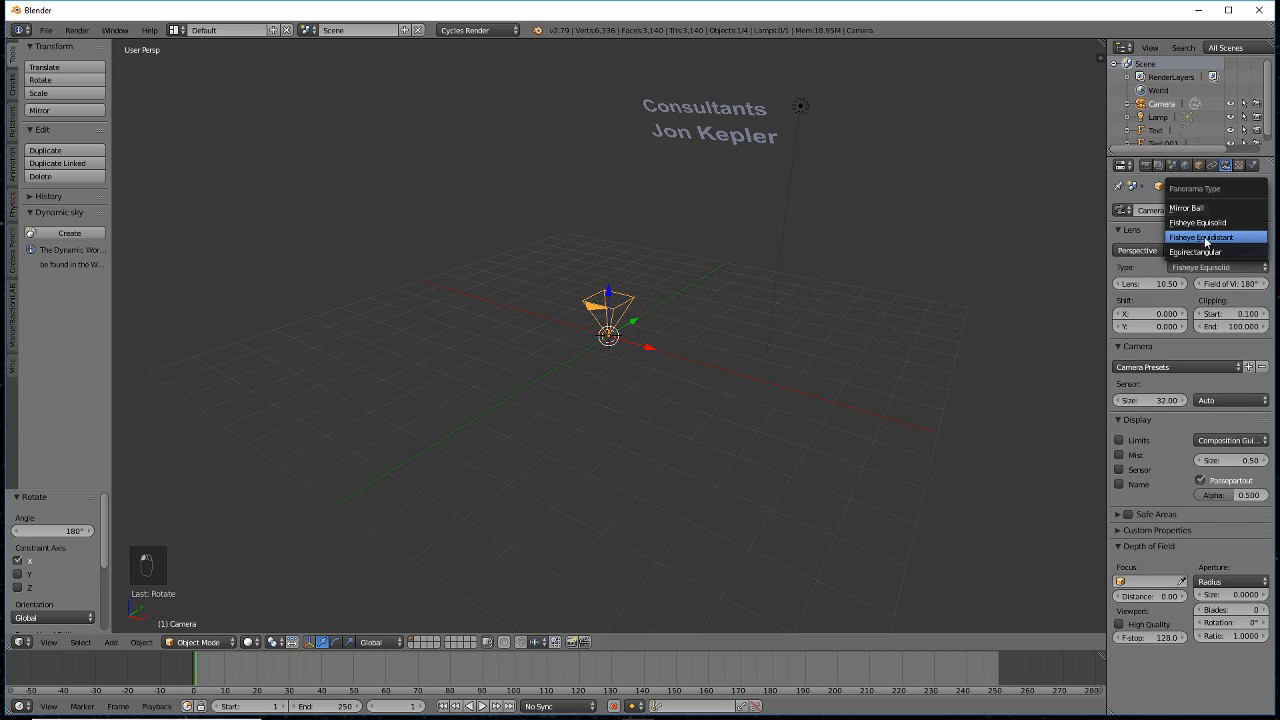
click(1204, 236)
click(1205, 268)
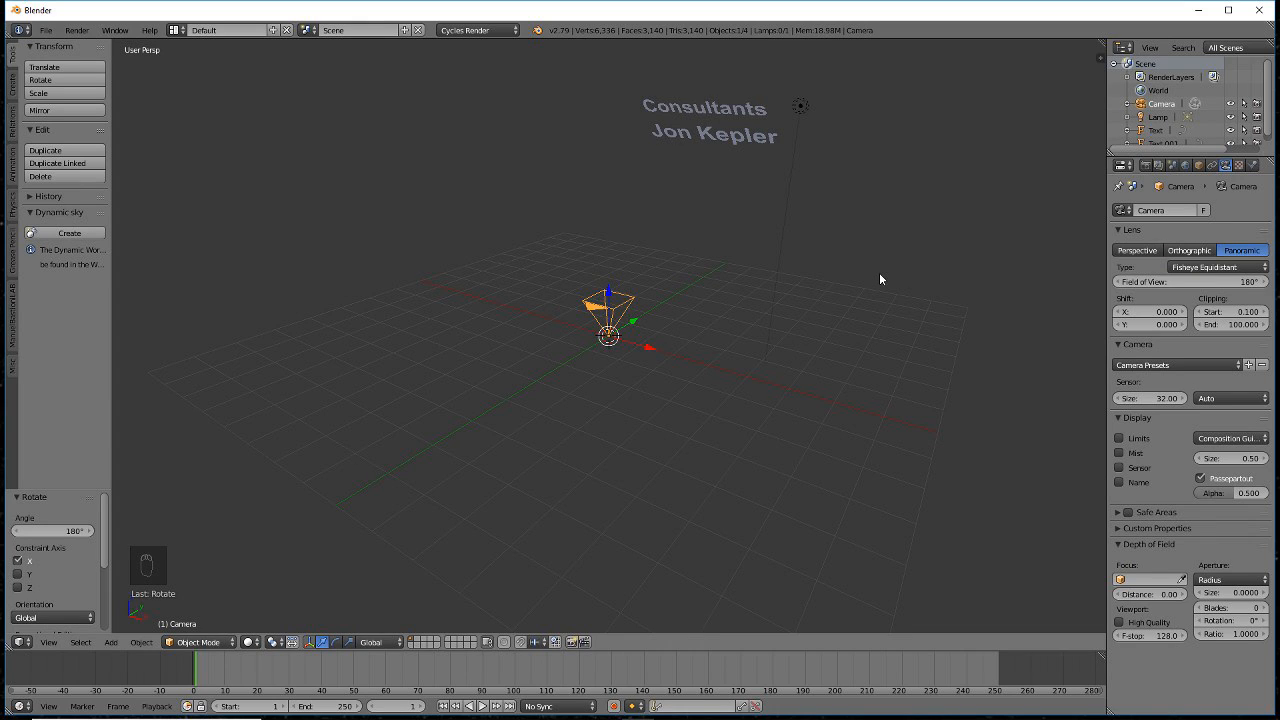
- Save the .blend file, check the render settings, and render from the camera with F12
key(ctrl+s)
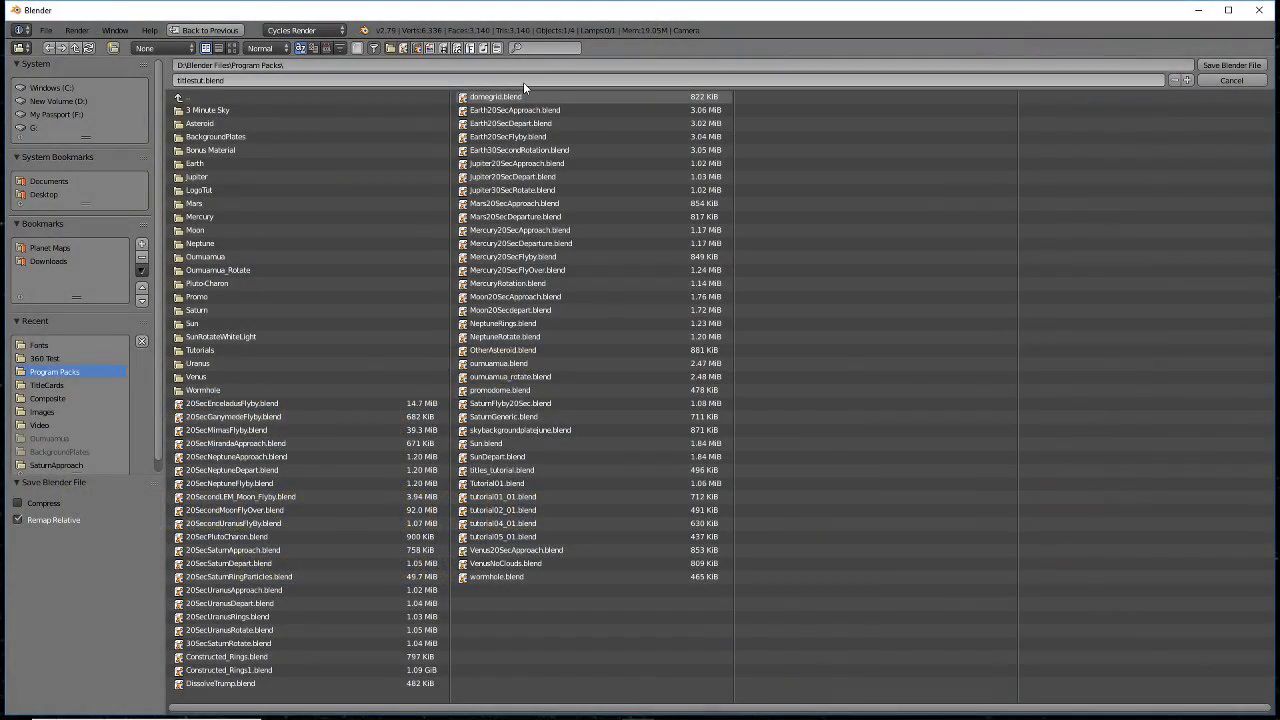
key(Return)
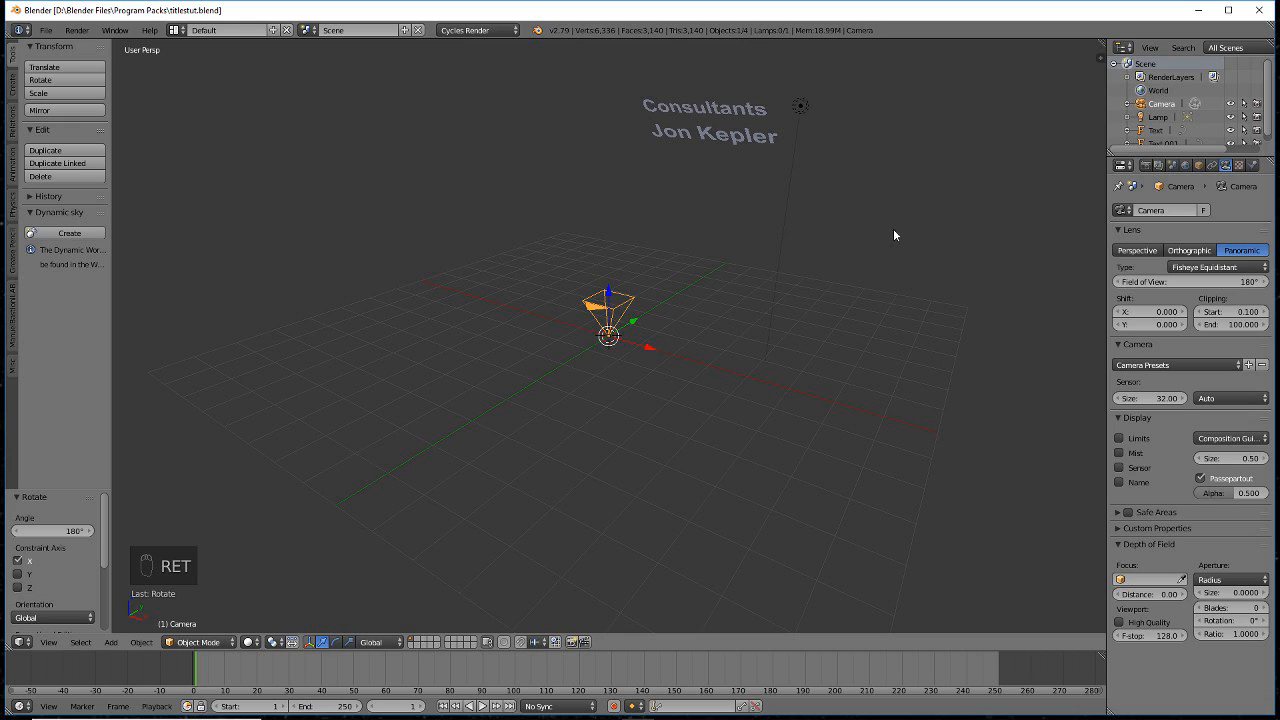
click(1145, 165)
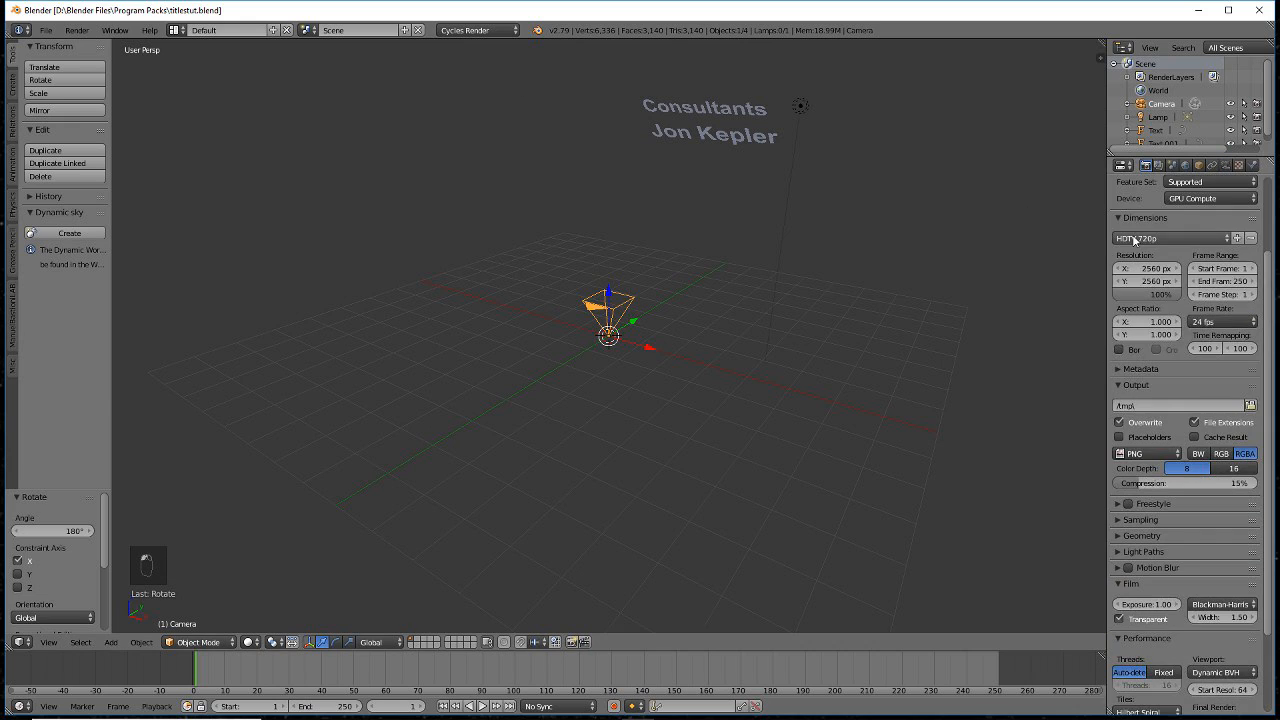
scroll(1140, 226, up, 2)
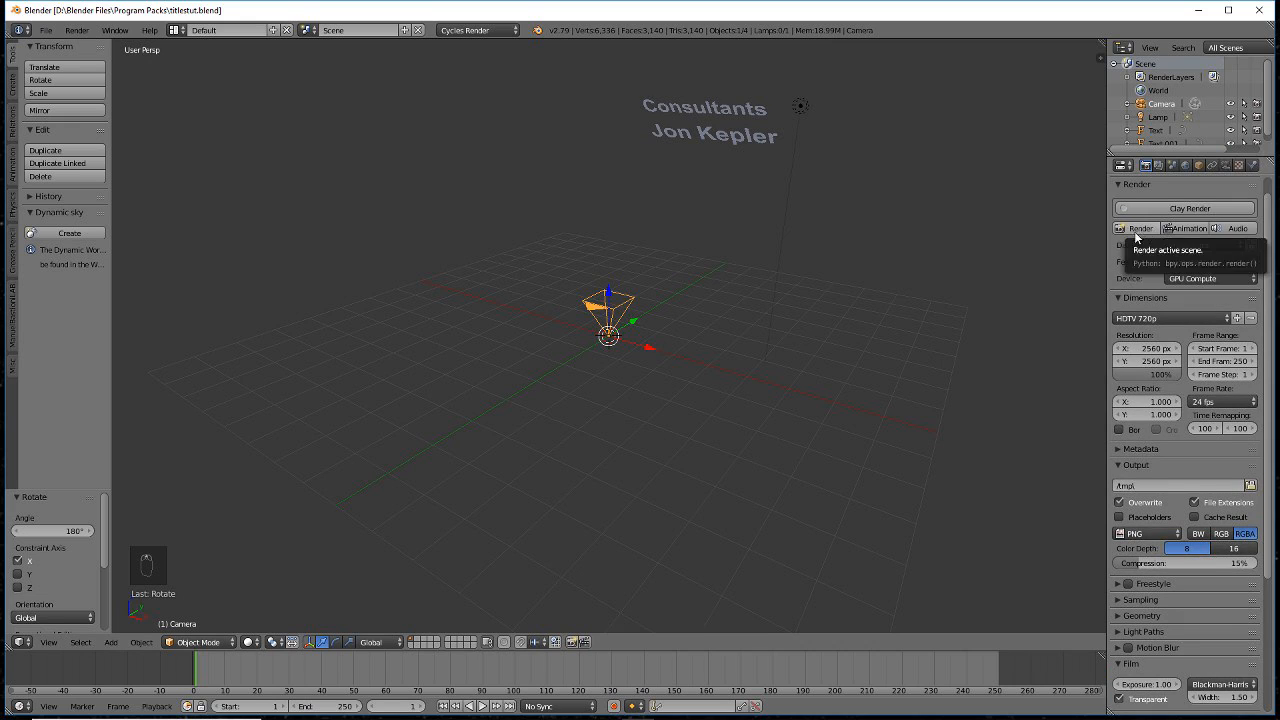
key(F12)
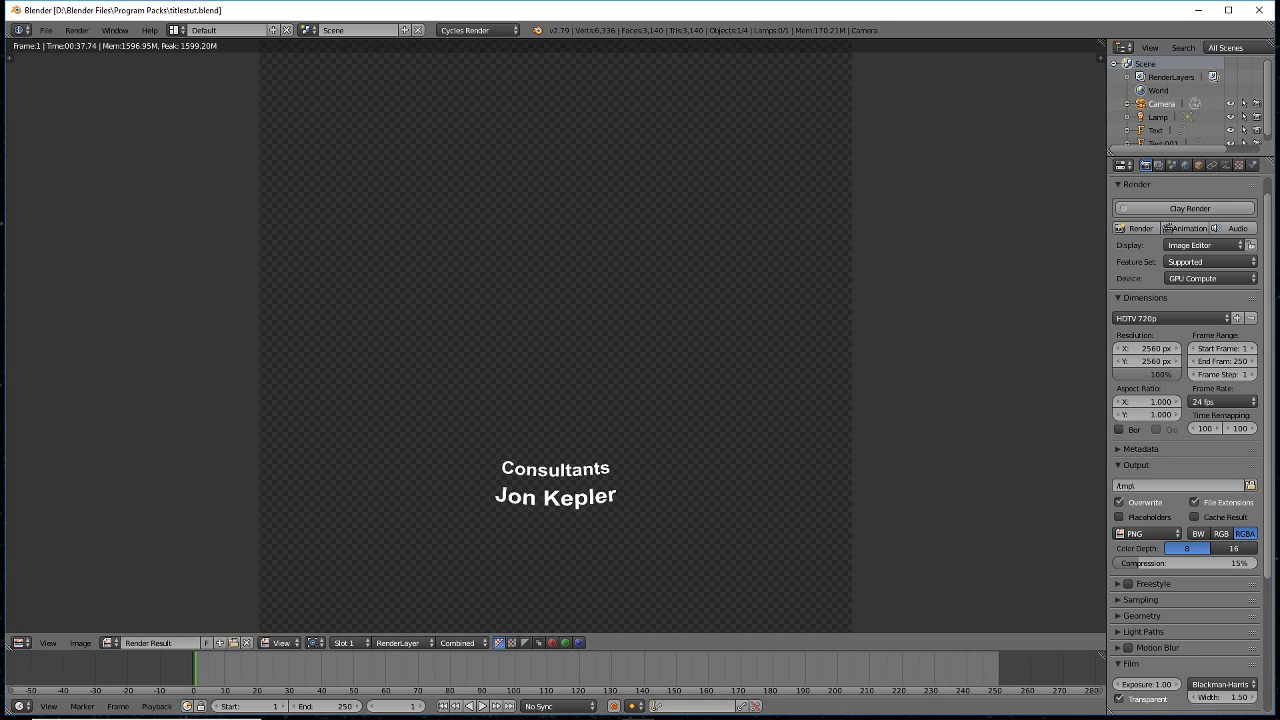
- Once the render finishes, bring up Save As Image for the rendered result
mouse_move(477, 712)
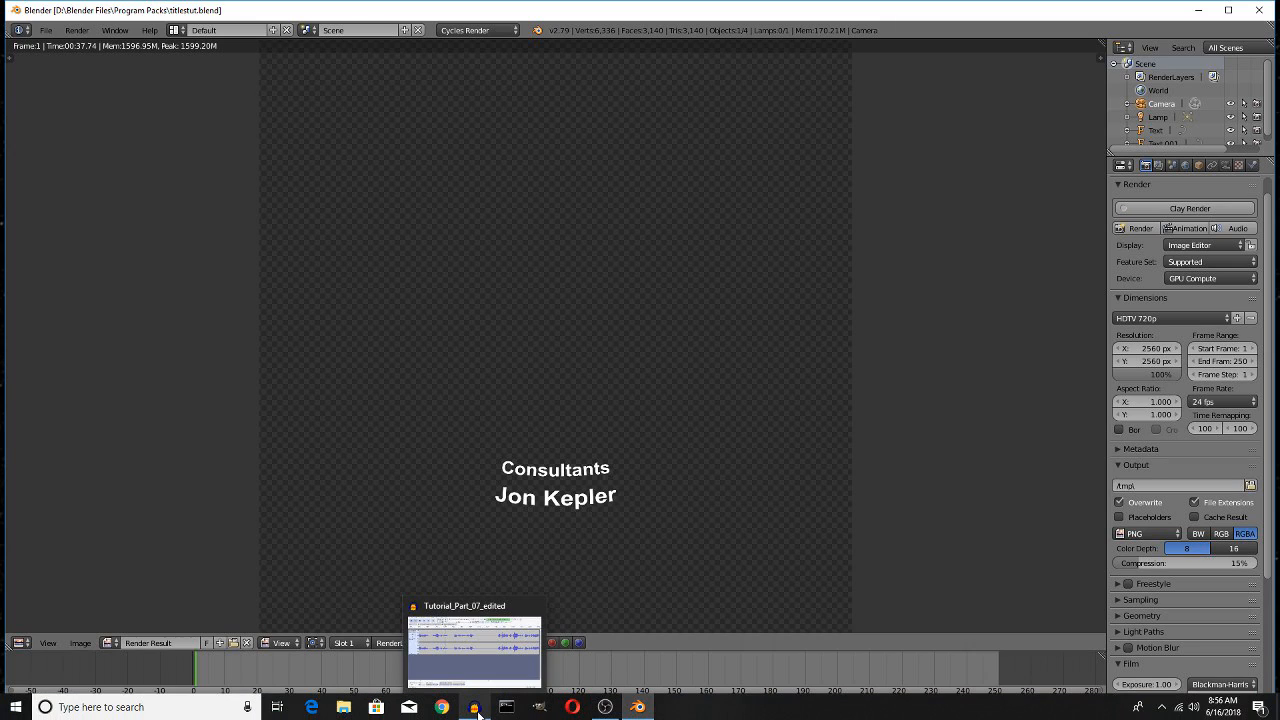
key(F3)
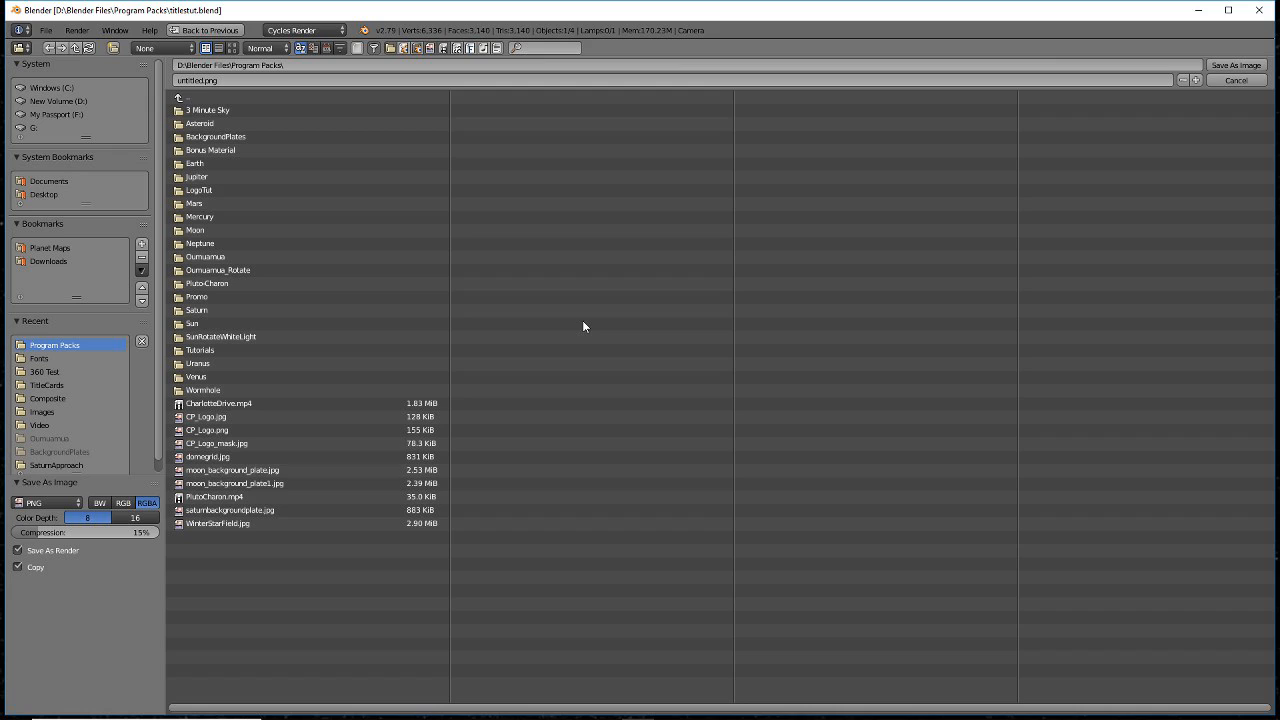
- Select the whole proposed untitled.png file name so it can be replaced
click(354, 83)
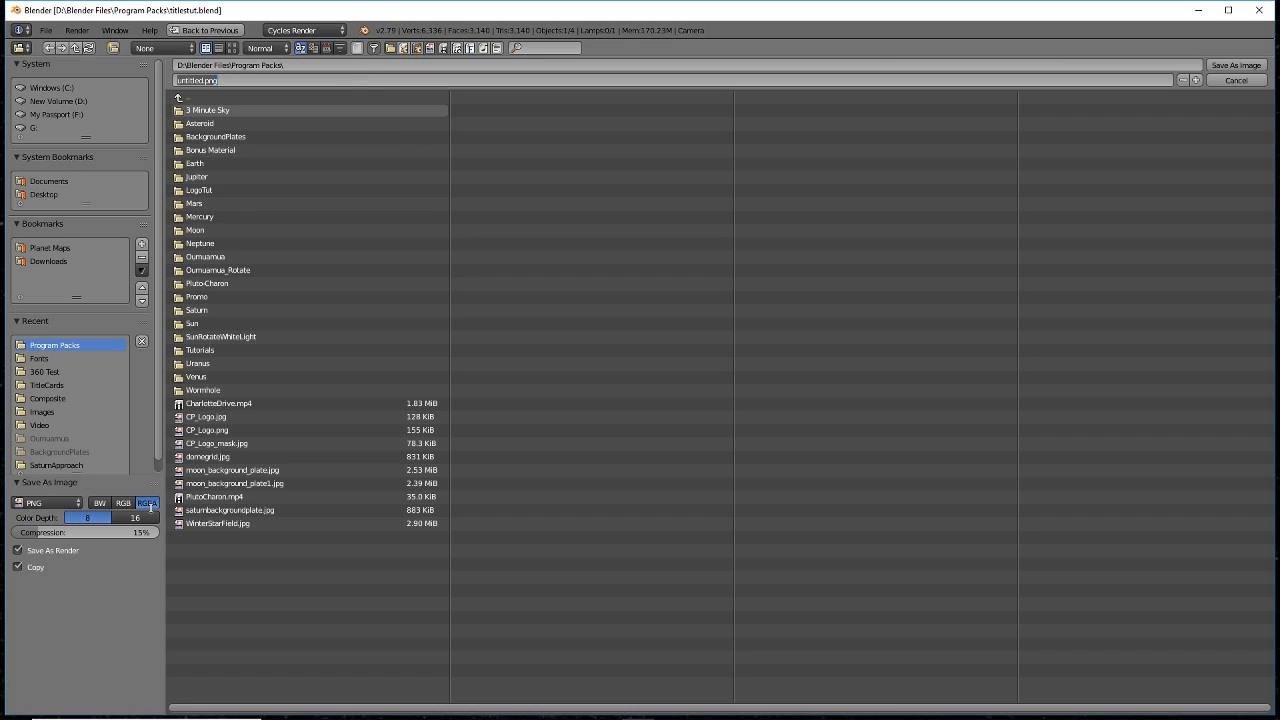
click(333, 80)
double_click(333, 80)
click(333, 80)
drag(177, 81, 305, 84)
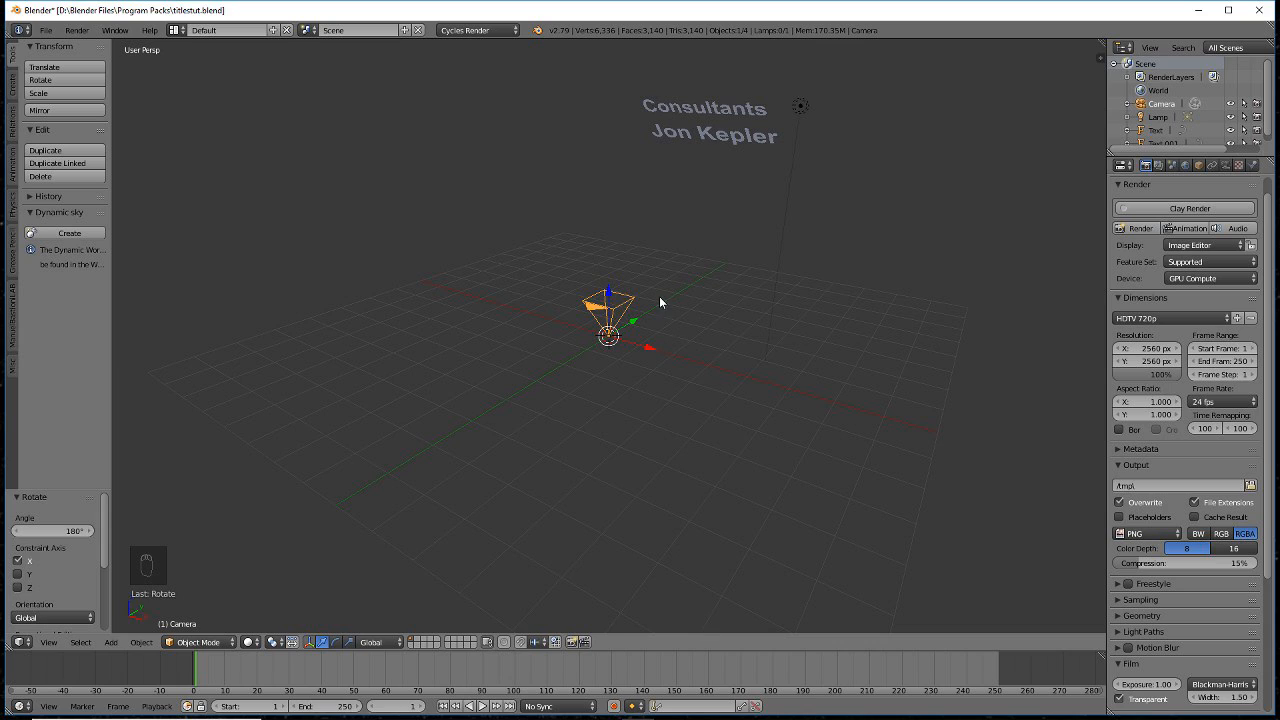
- Select the Consultants text and the second title line, then delete both
right_click(722, 112)
shift+right_click(734, 140)
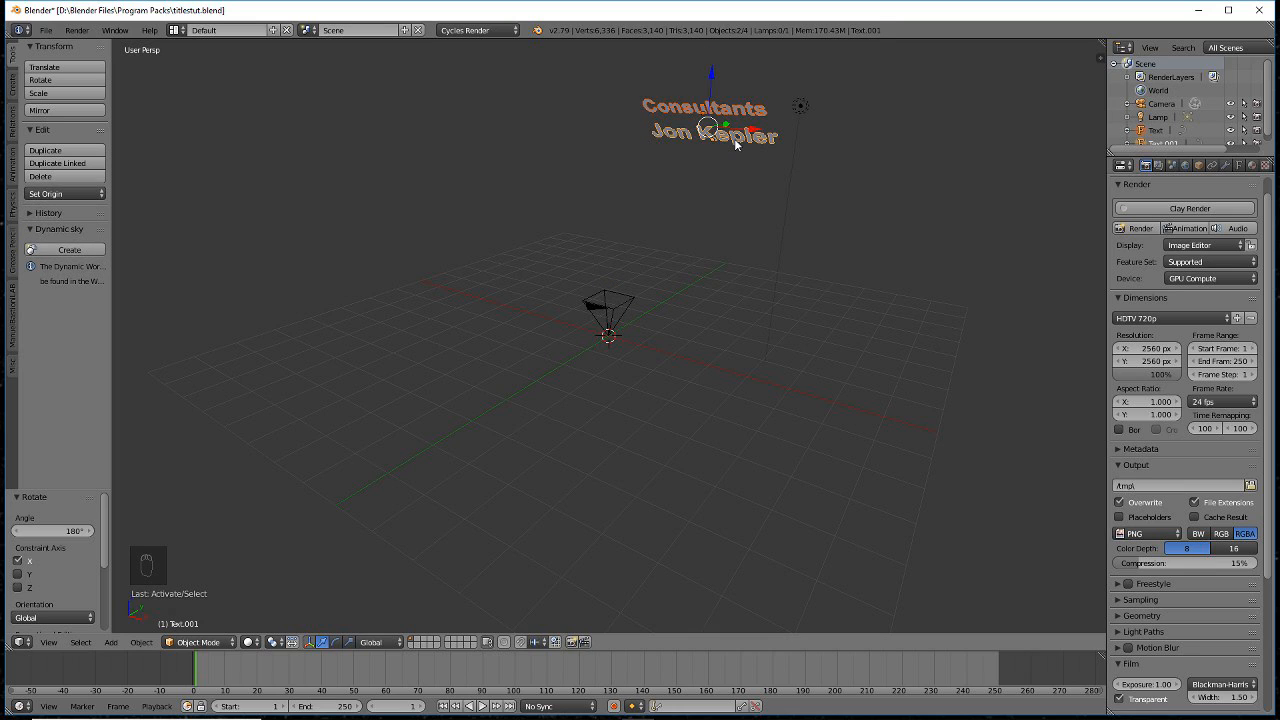
key(x)
click(734, 138)
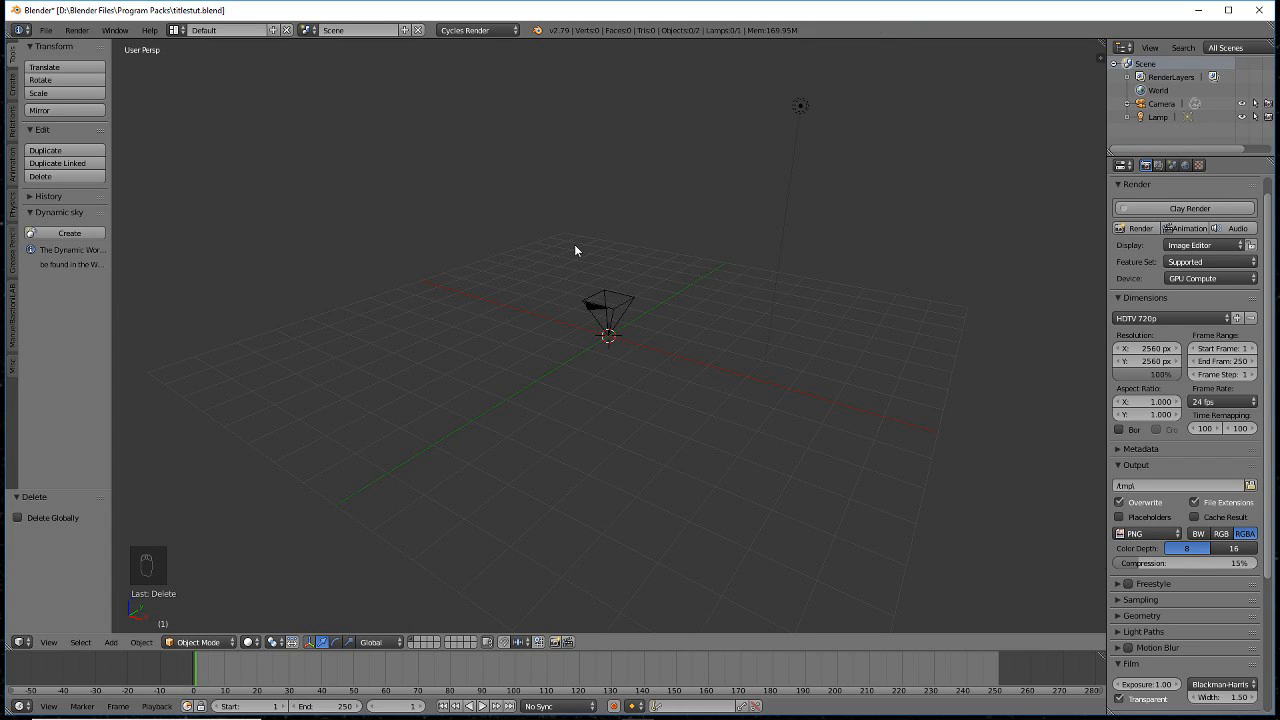
- Save the scene under the new file name graphicstutorial.blend using File > Save As
click(46, 30)
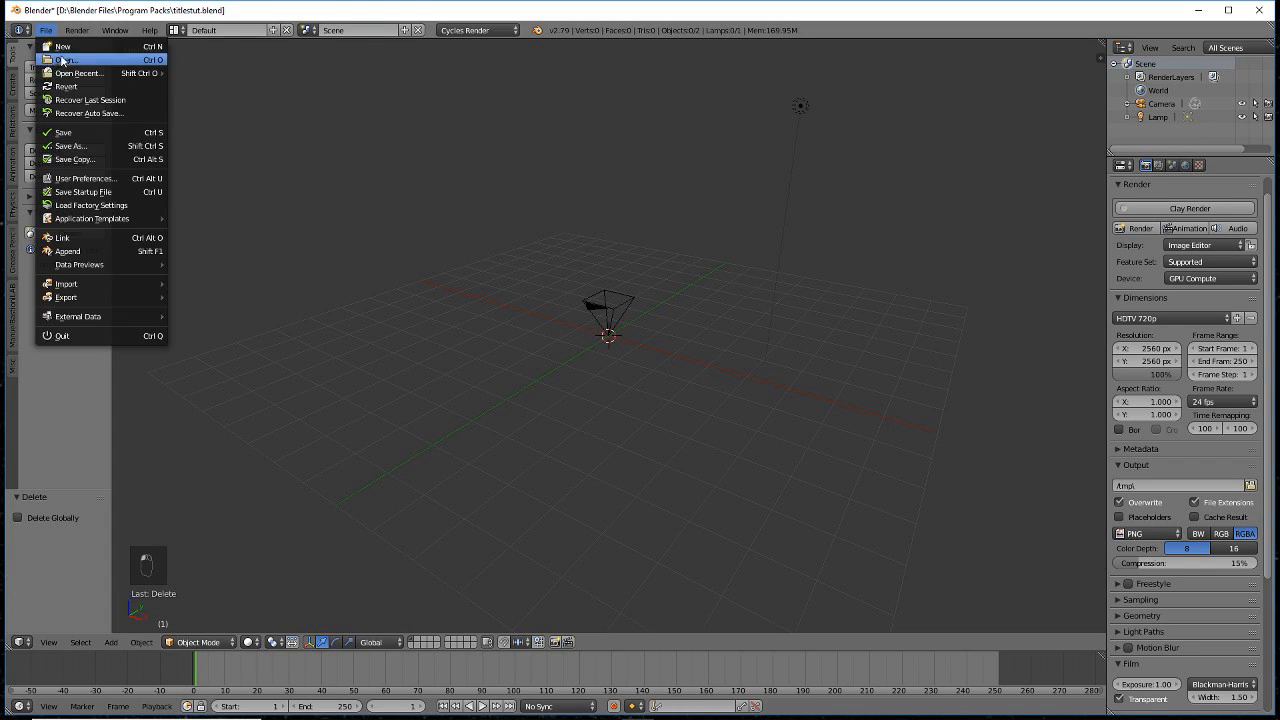
click(70, 146)
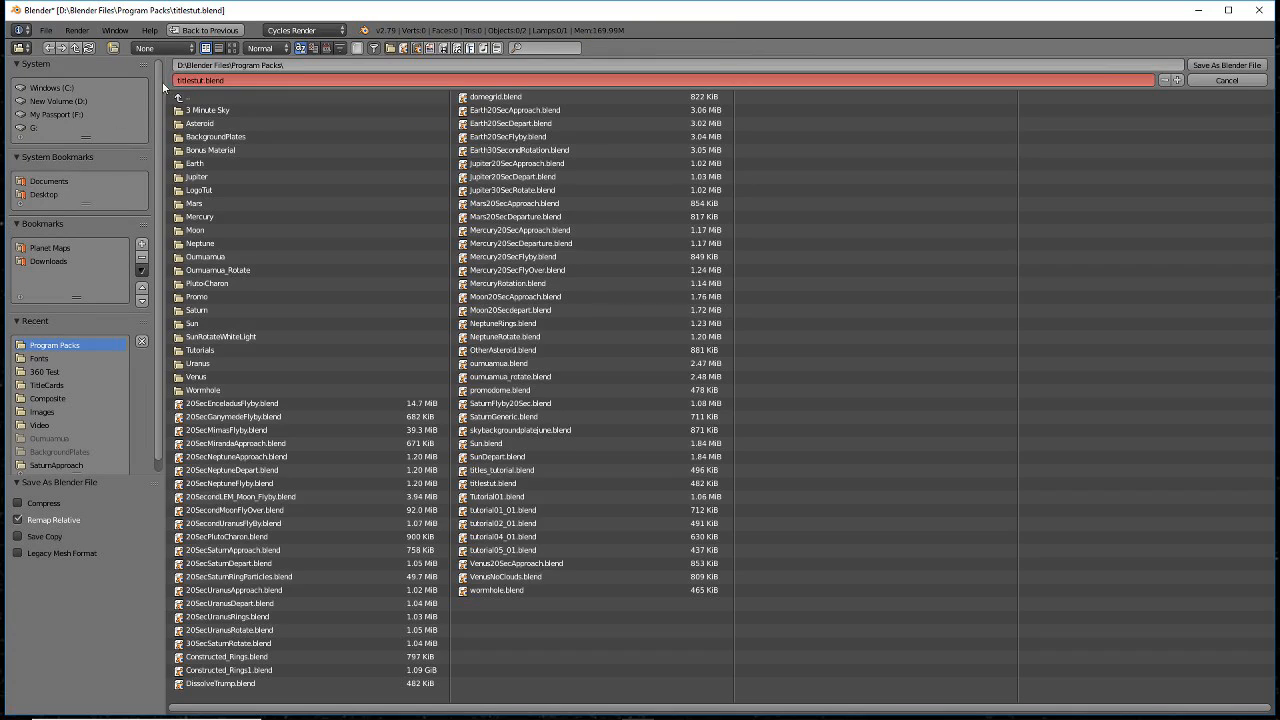
click(238, 83)
text(0)
text(end)
key(Return)
key(Return)
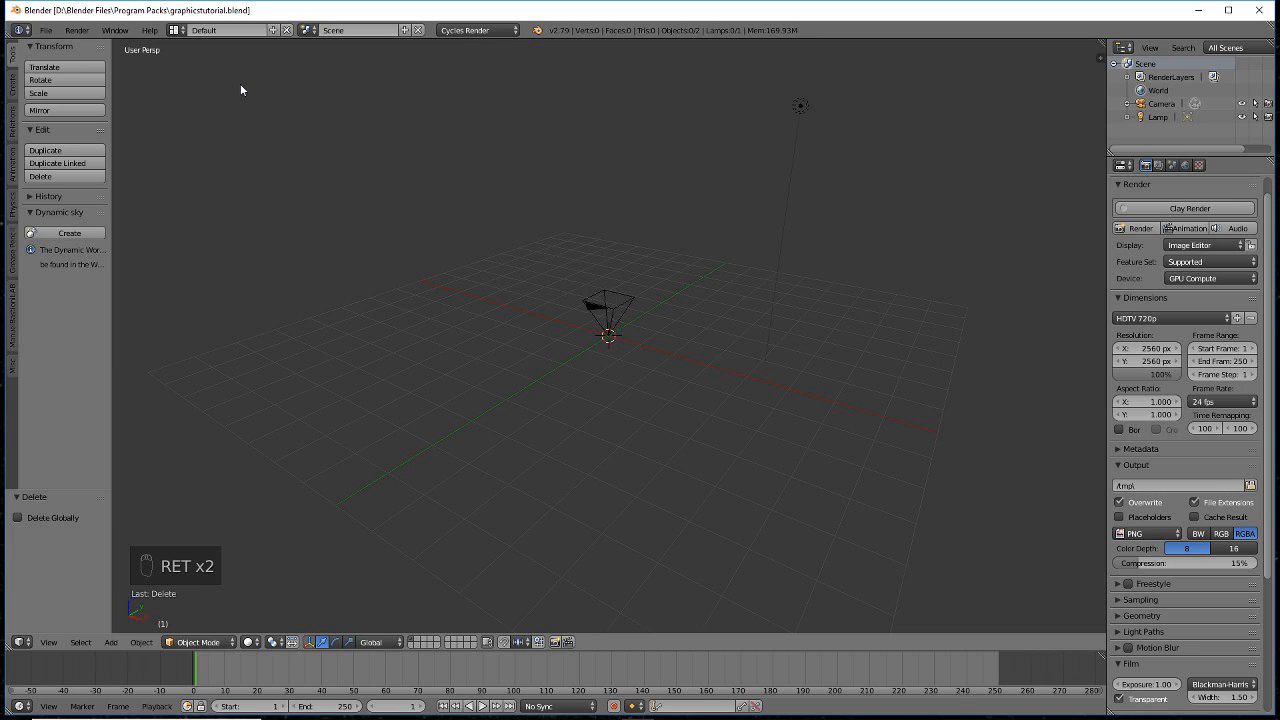
click(52, 32)
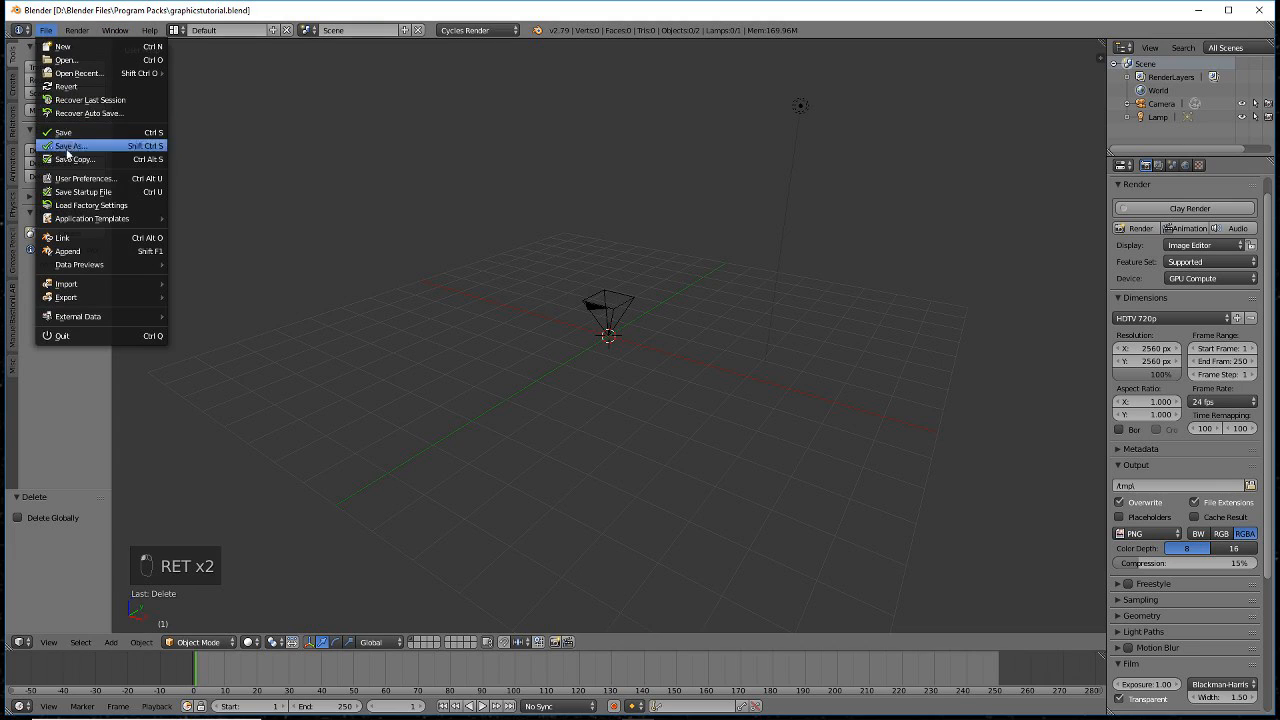
- Search add-ons for 'image', enable Import Images as Planes, and save user settings
click(72, 182)
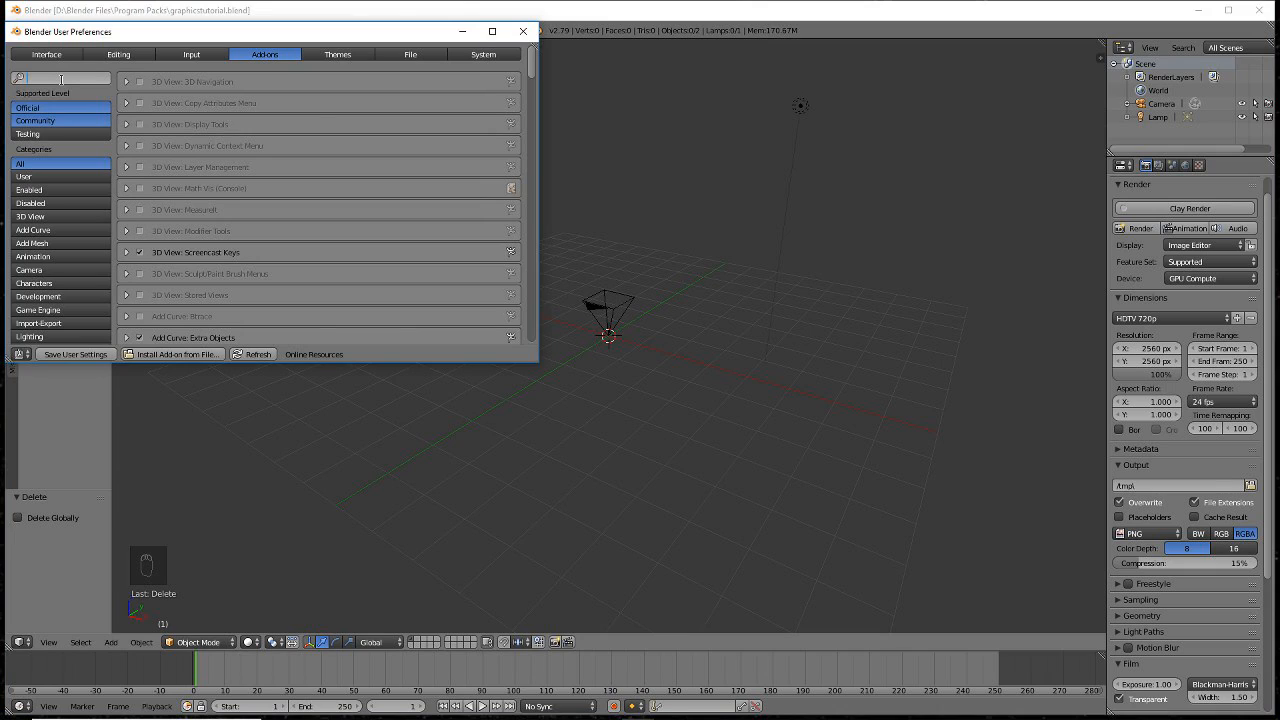
click(60, 79)
text(image)
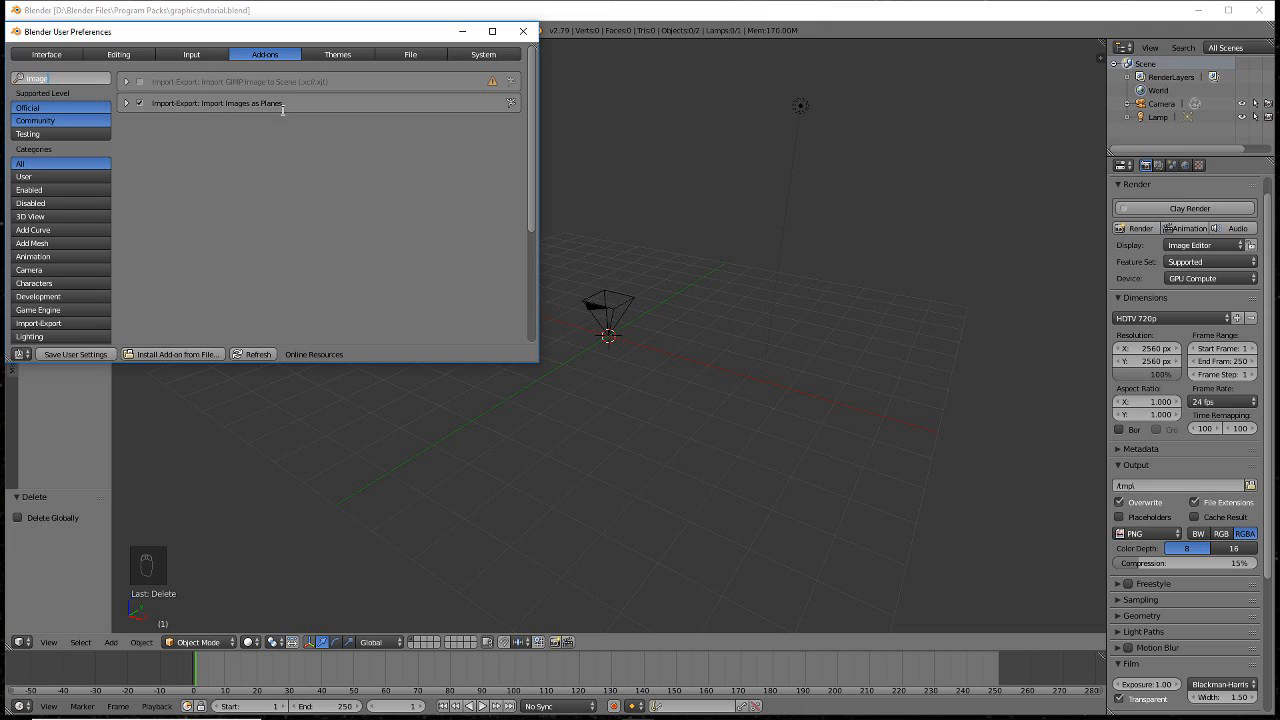
click(88, 354)
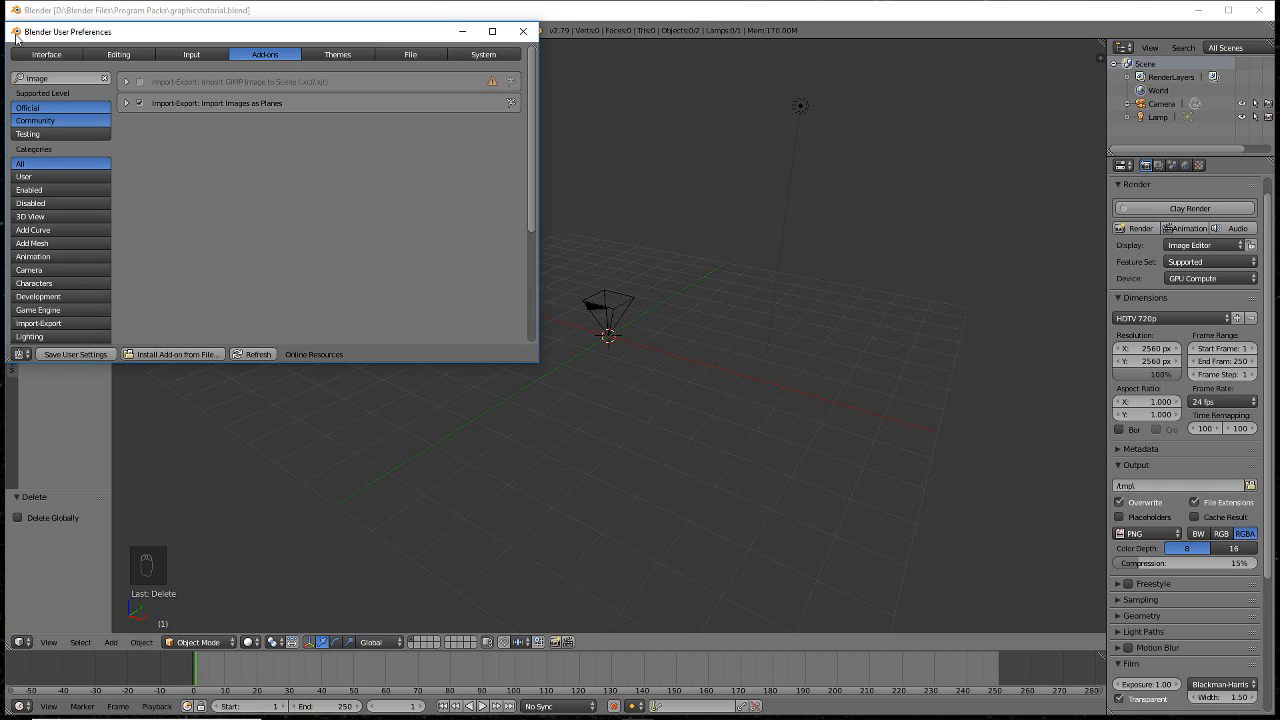
click(525, 33)
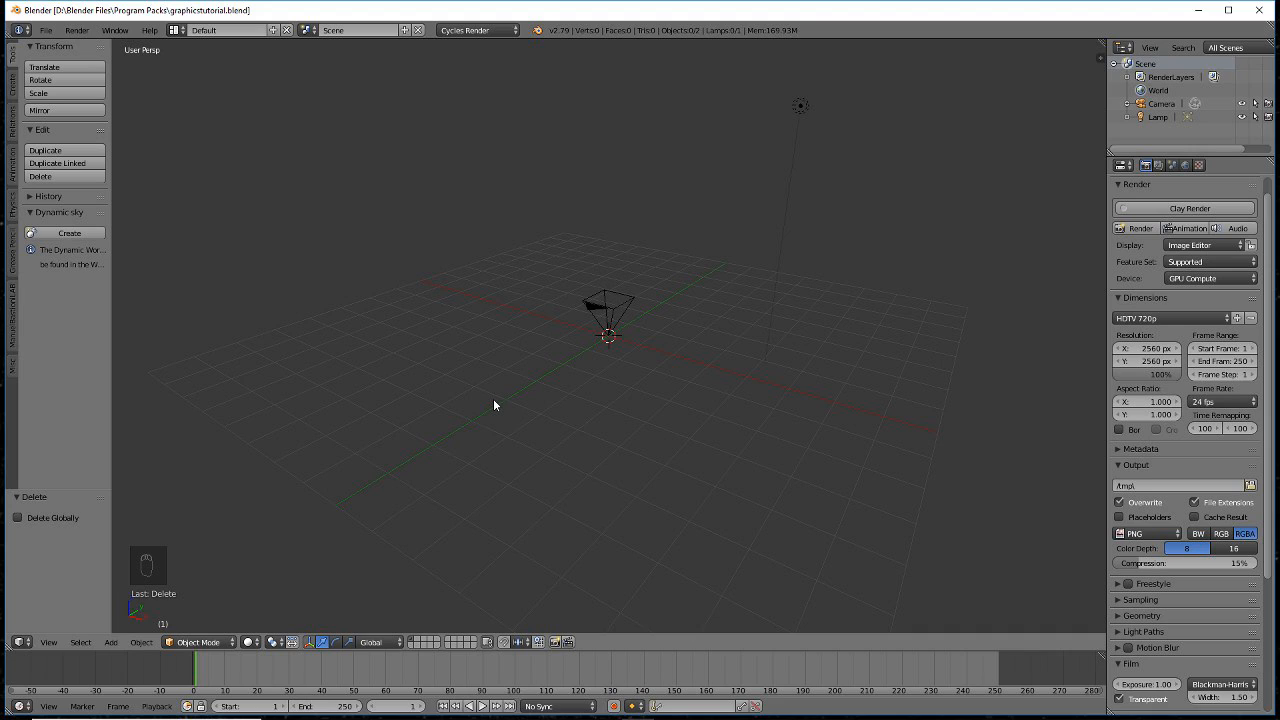
- Add CP_Logo.jpg through Shift+A > Mesh > Images as Planes
key(shift+a)
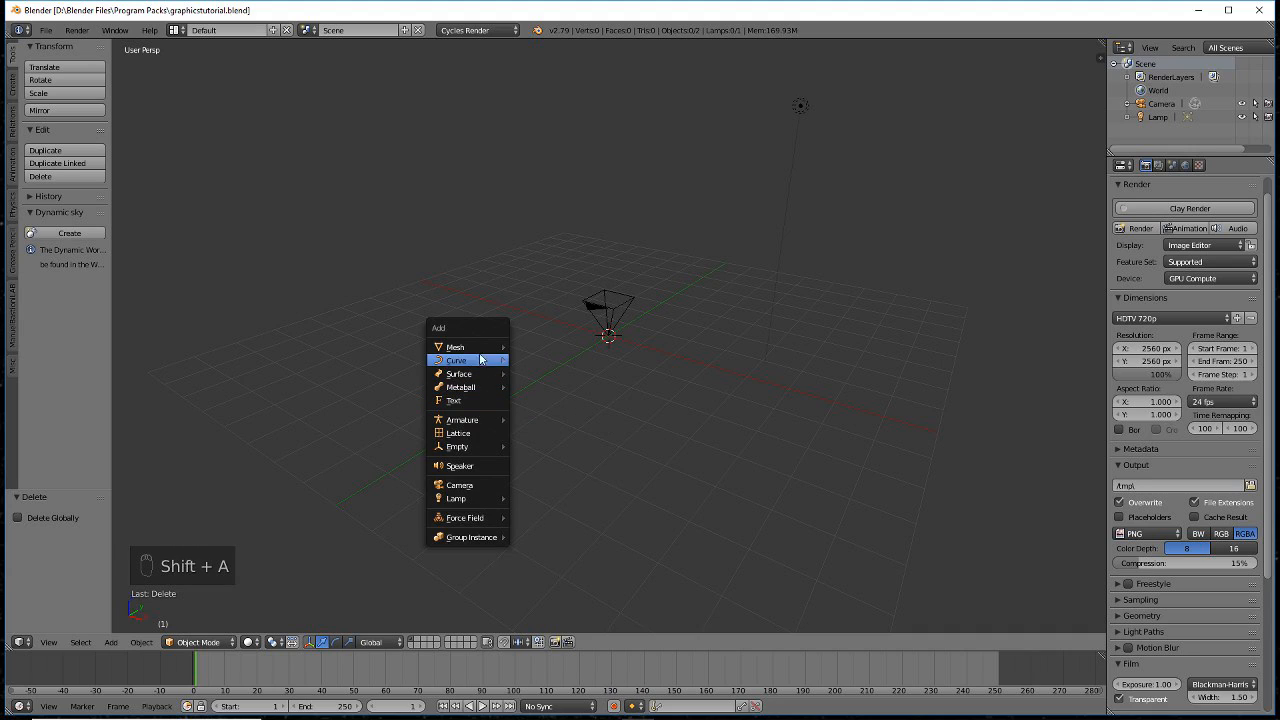
mouse_move(479, 350)
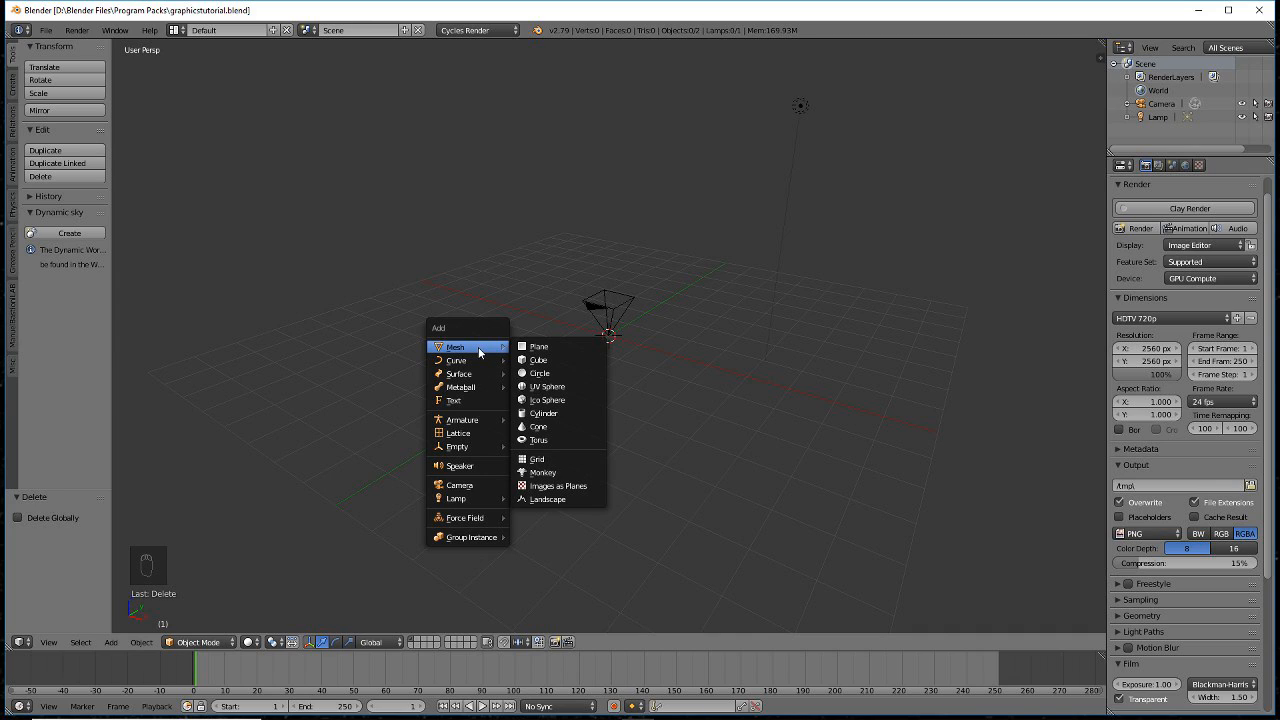
click(574, 487)
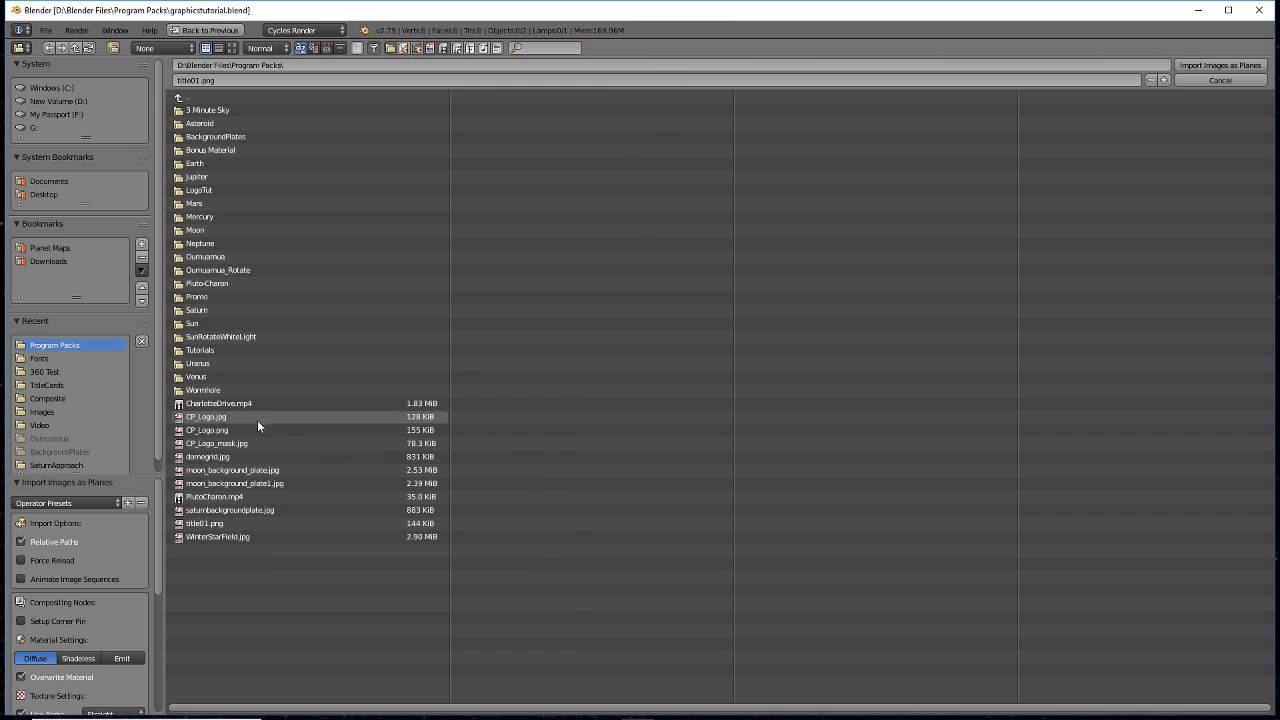
click(220, 416)
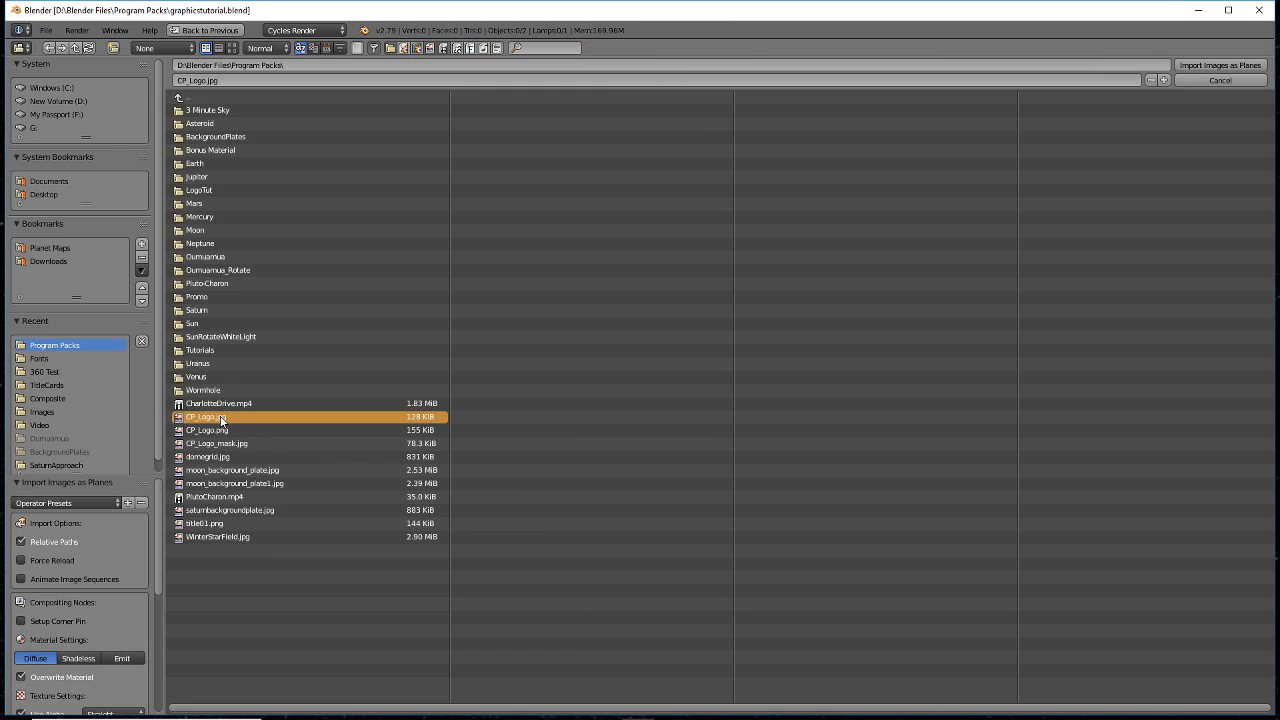
click(1197, 63)
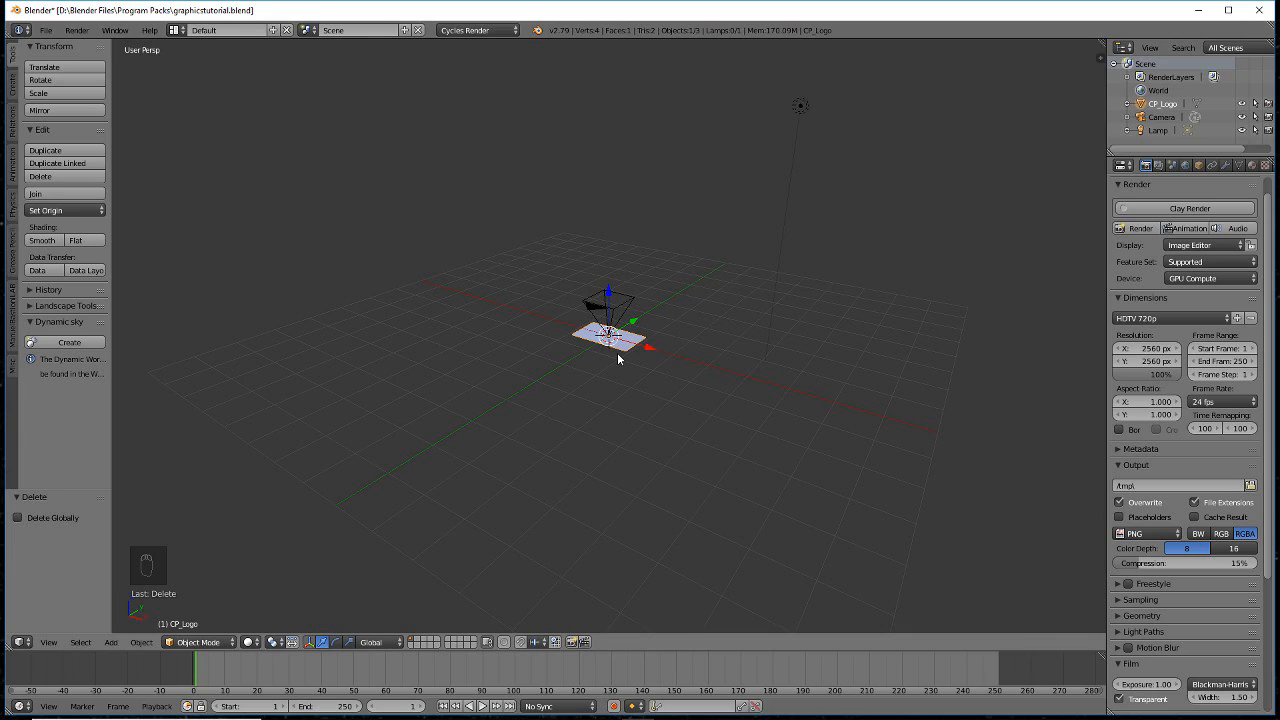
- Clear the CP_Logo plane's location and rotation, centre the cursor, and view its material
key(alt+g)
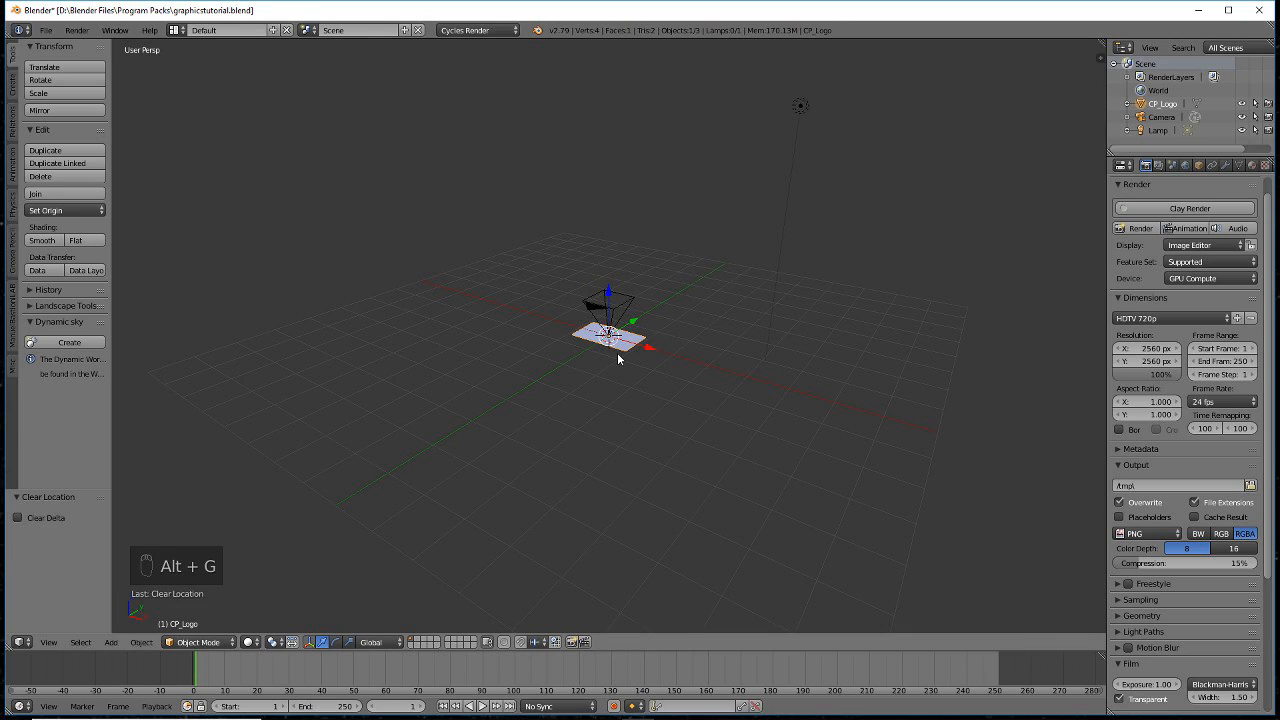
key(alt+r)
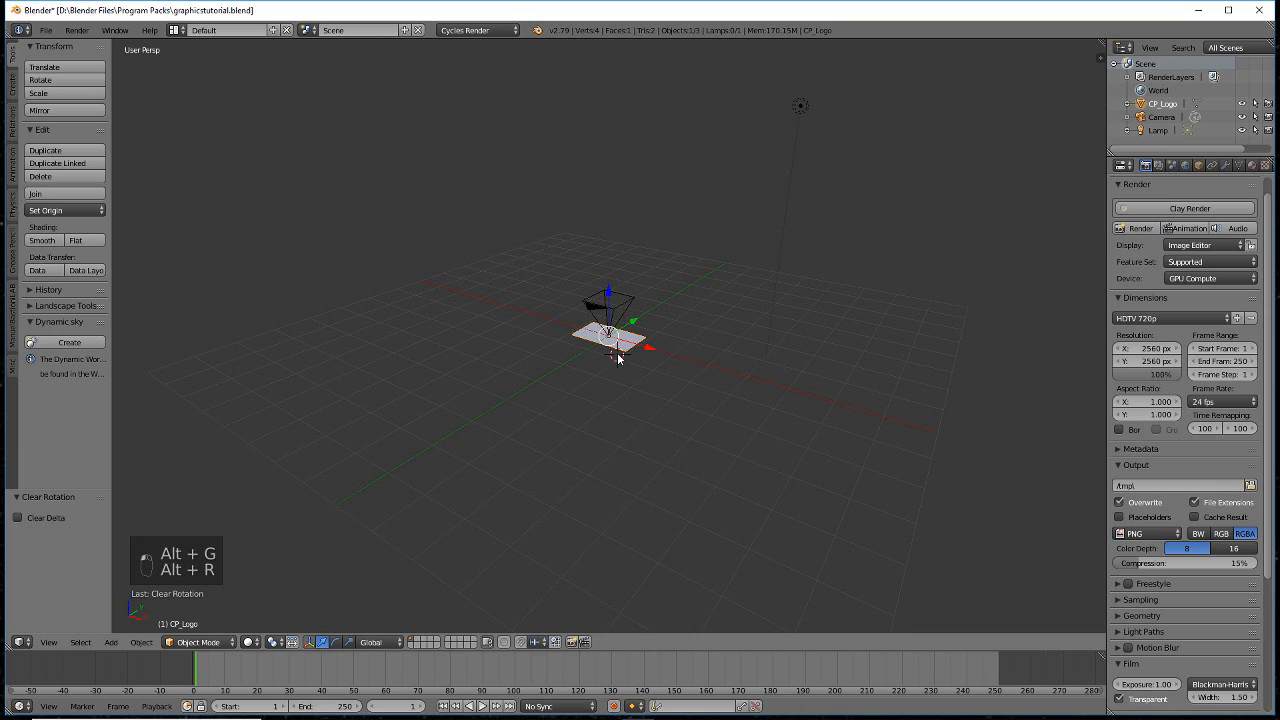
key(shift+s)
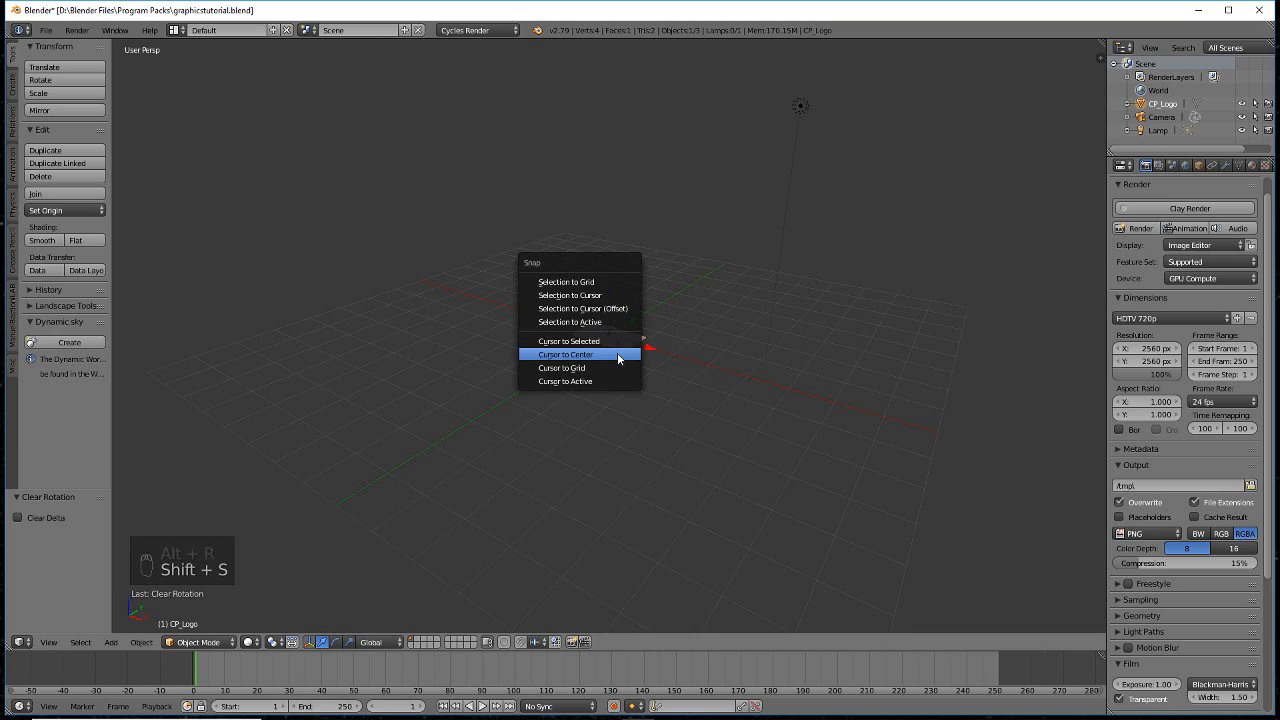
click(618, 355)
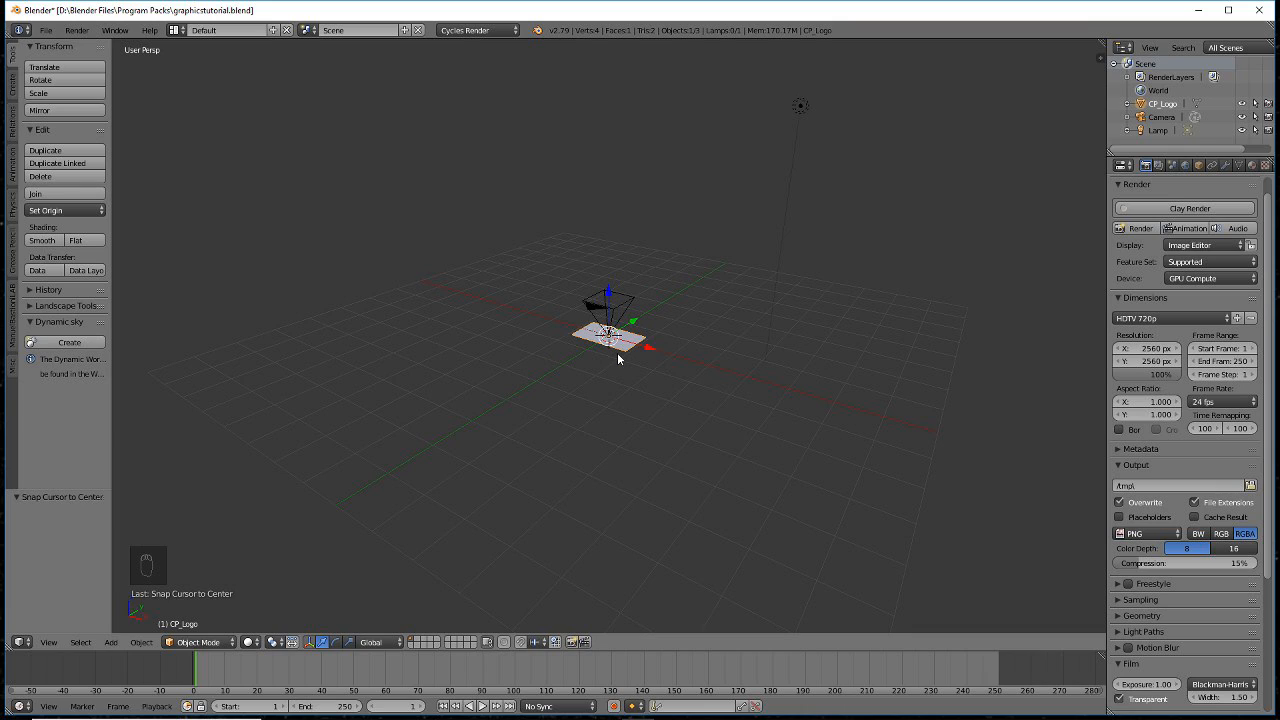
click(1251, 165)
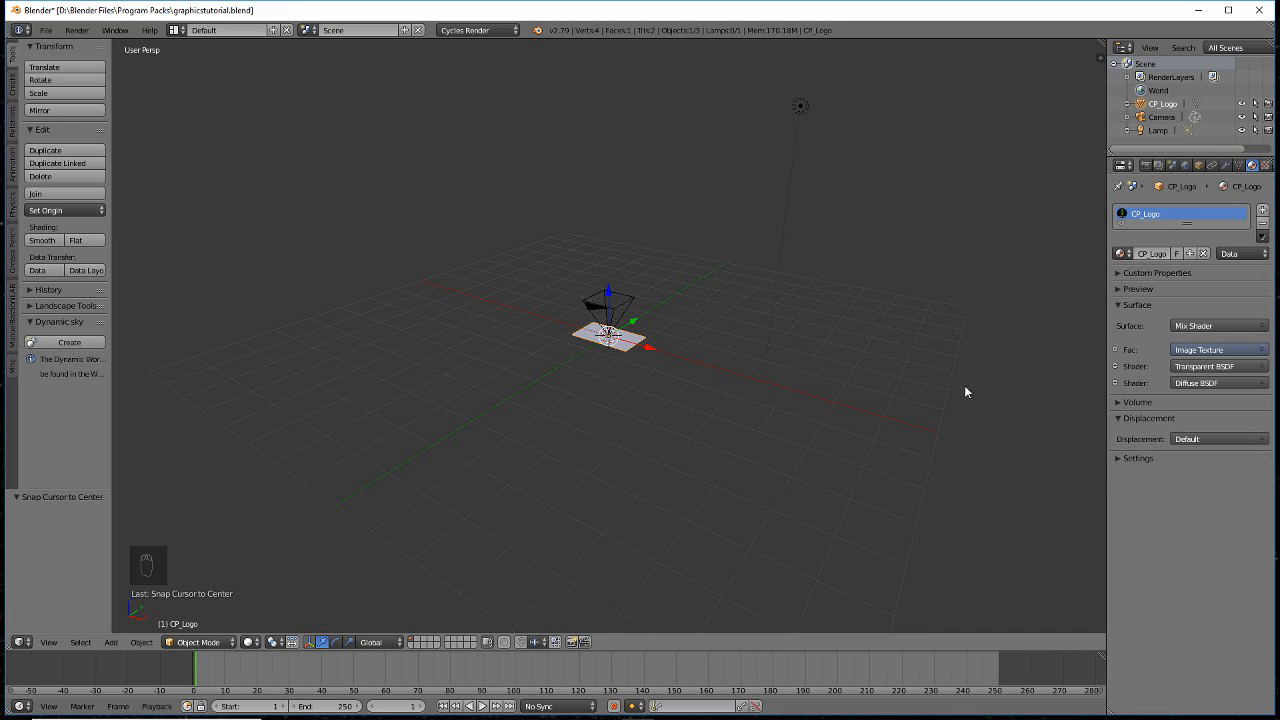
- Replace the Mix Shader's Diffuse BSDF slot with an Emission shader
click(1192, 384)
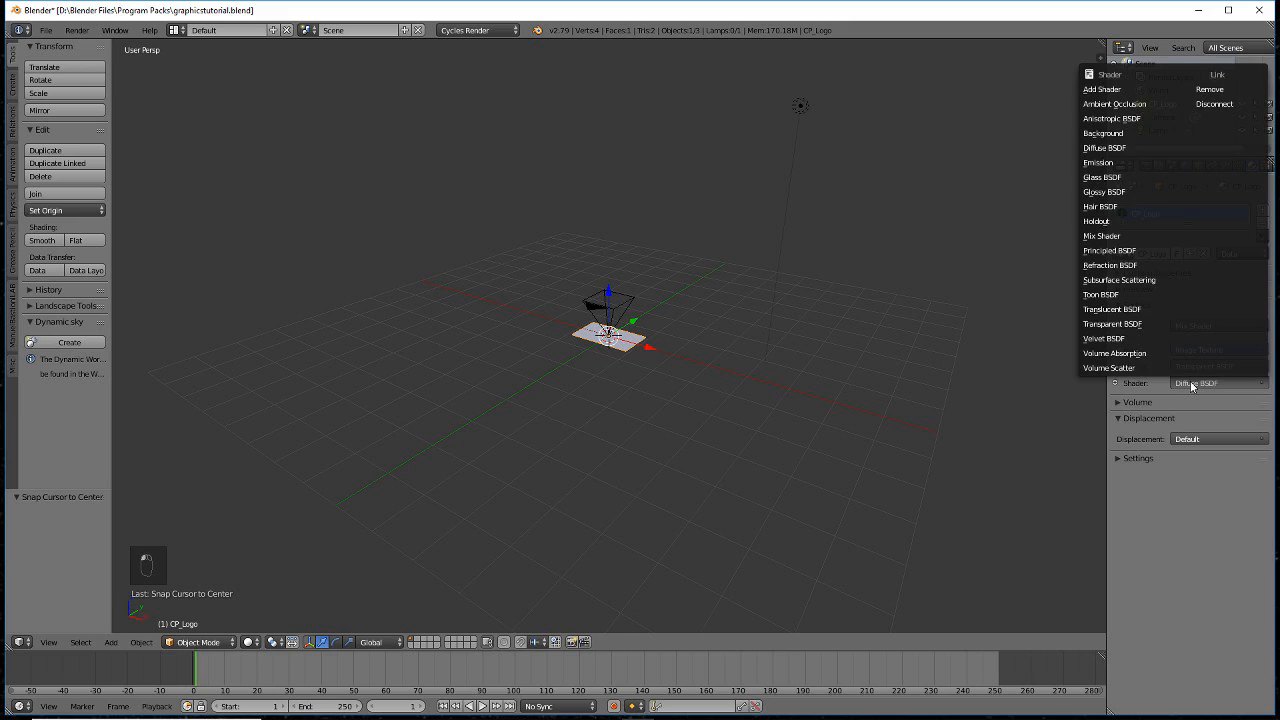
click(1118, 166)
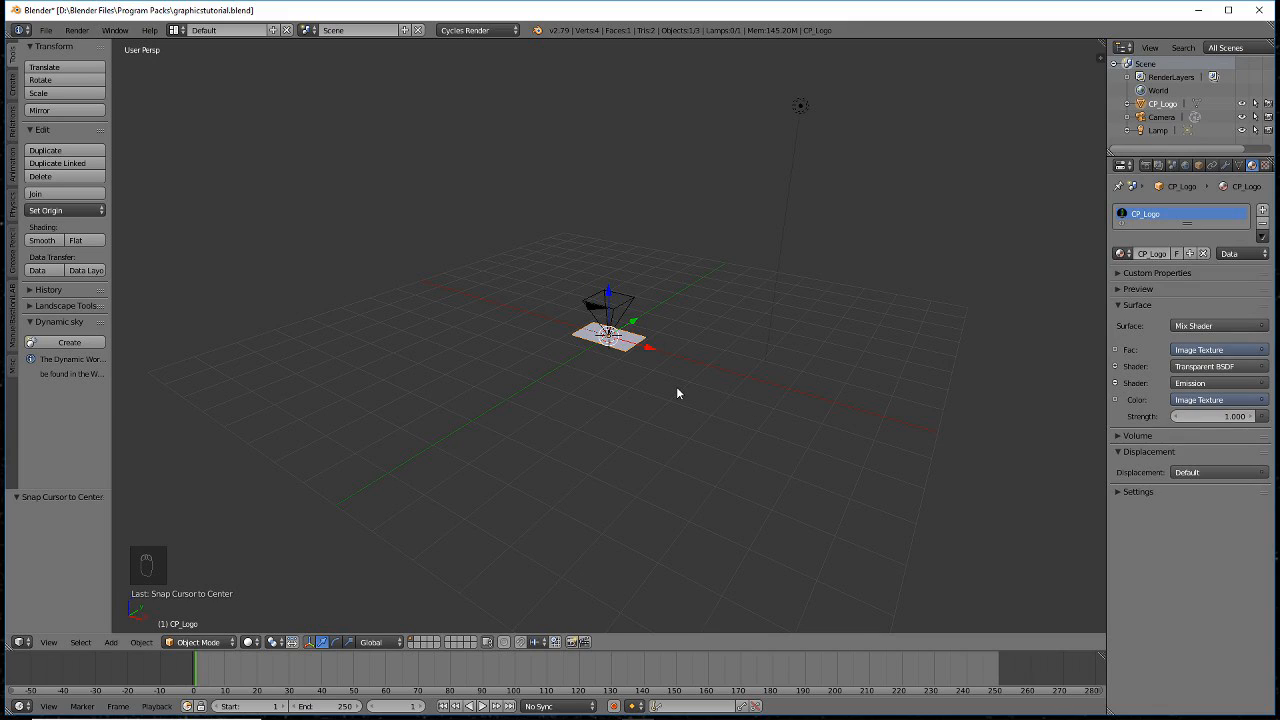
- Scale the logo plane by 2 and rotate it 90° about X to stand upright
key(s)
key(2)
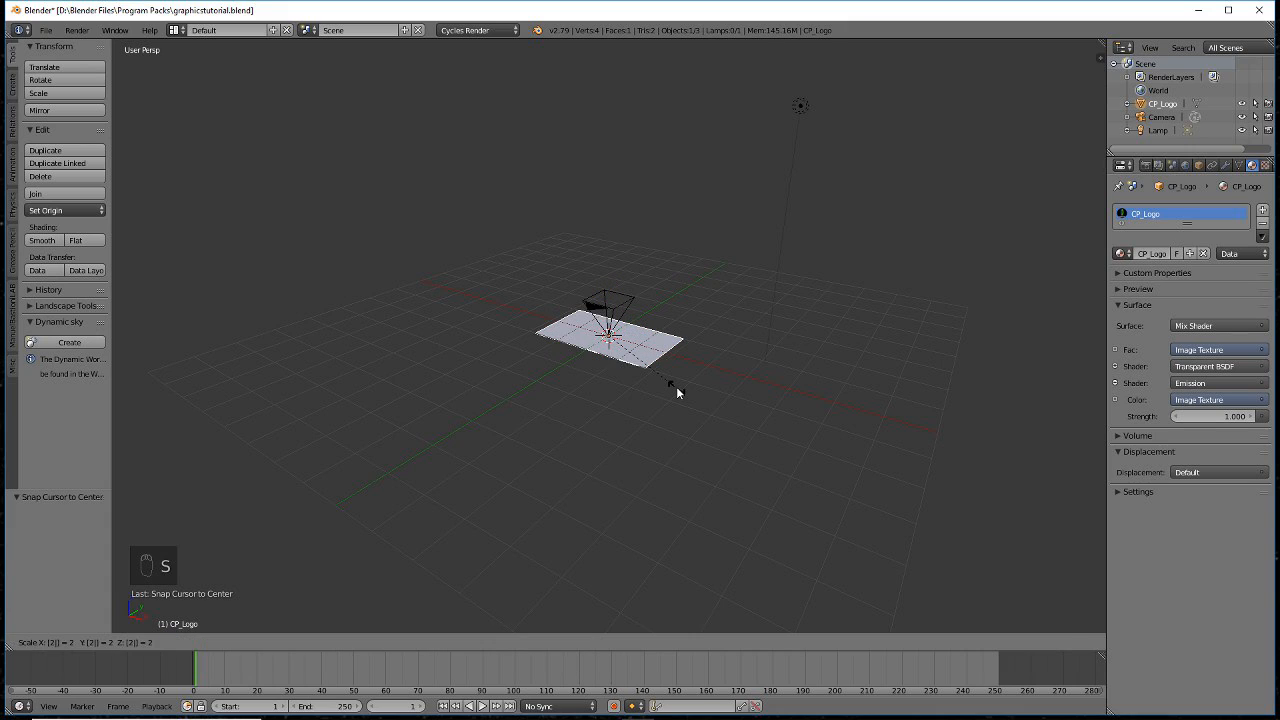
key(Return)
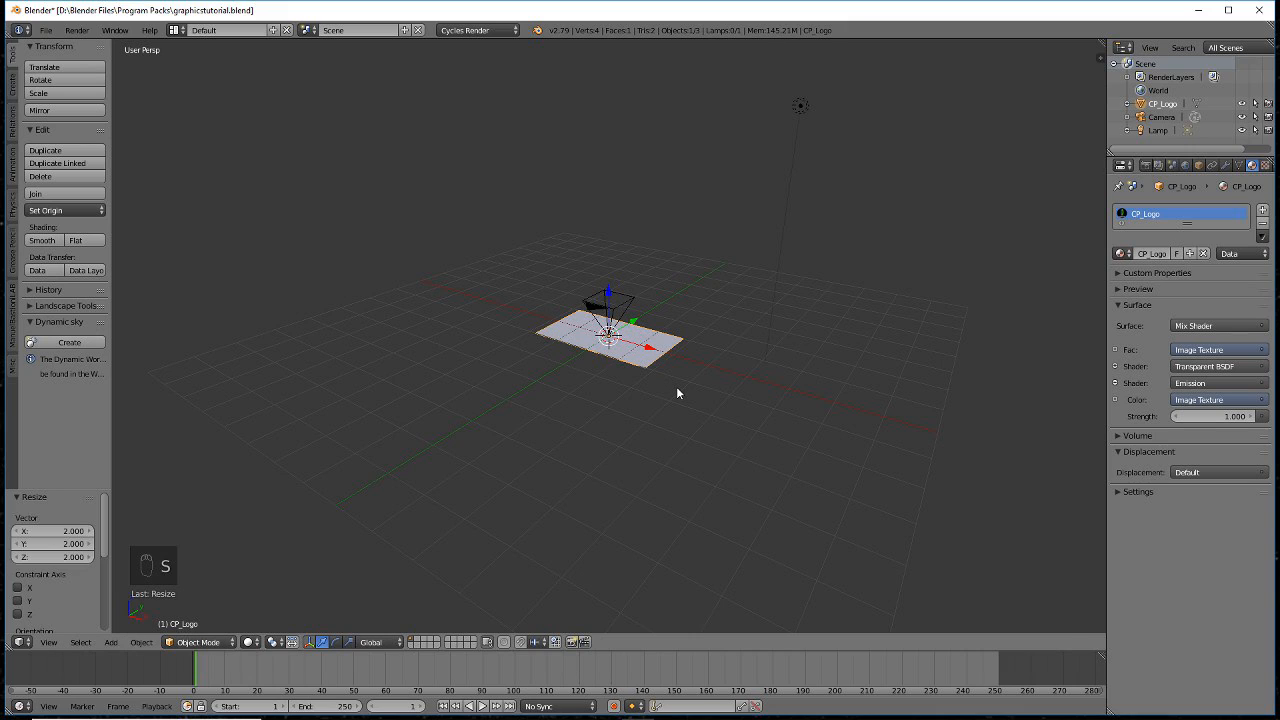
key(r)
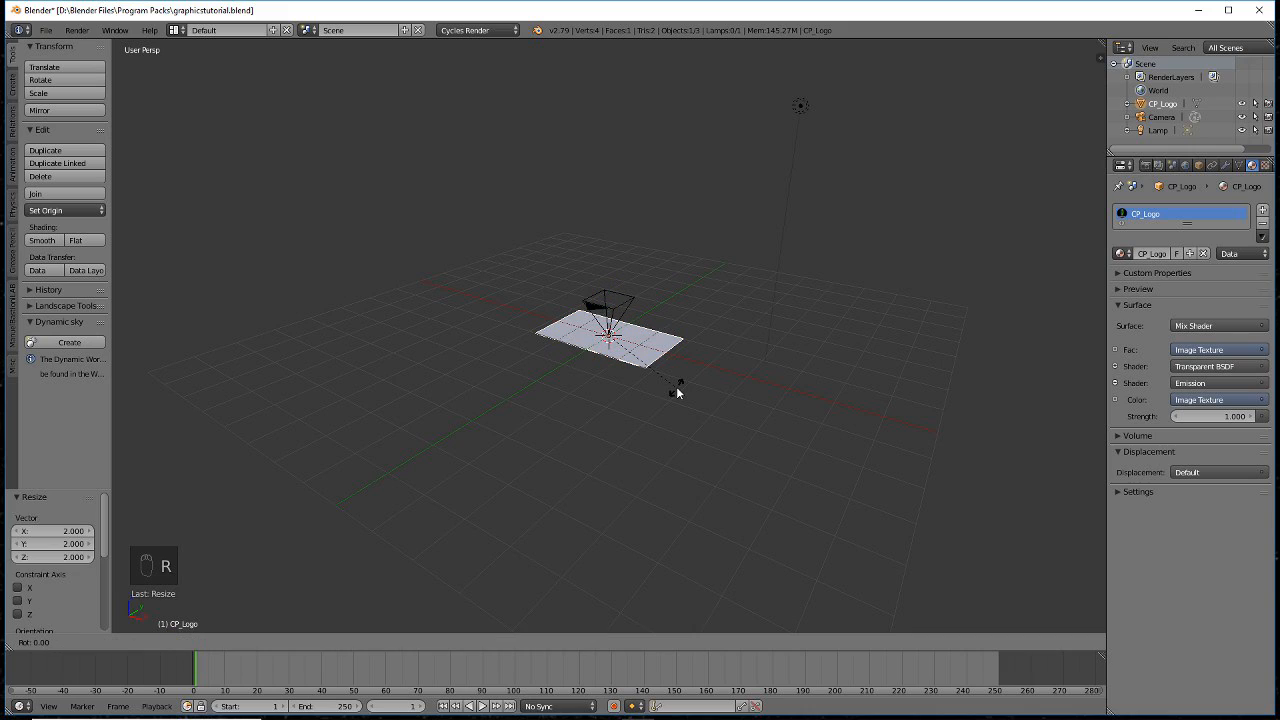
text(x)
text(90)
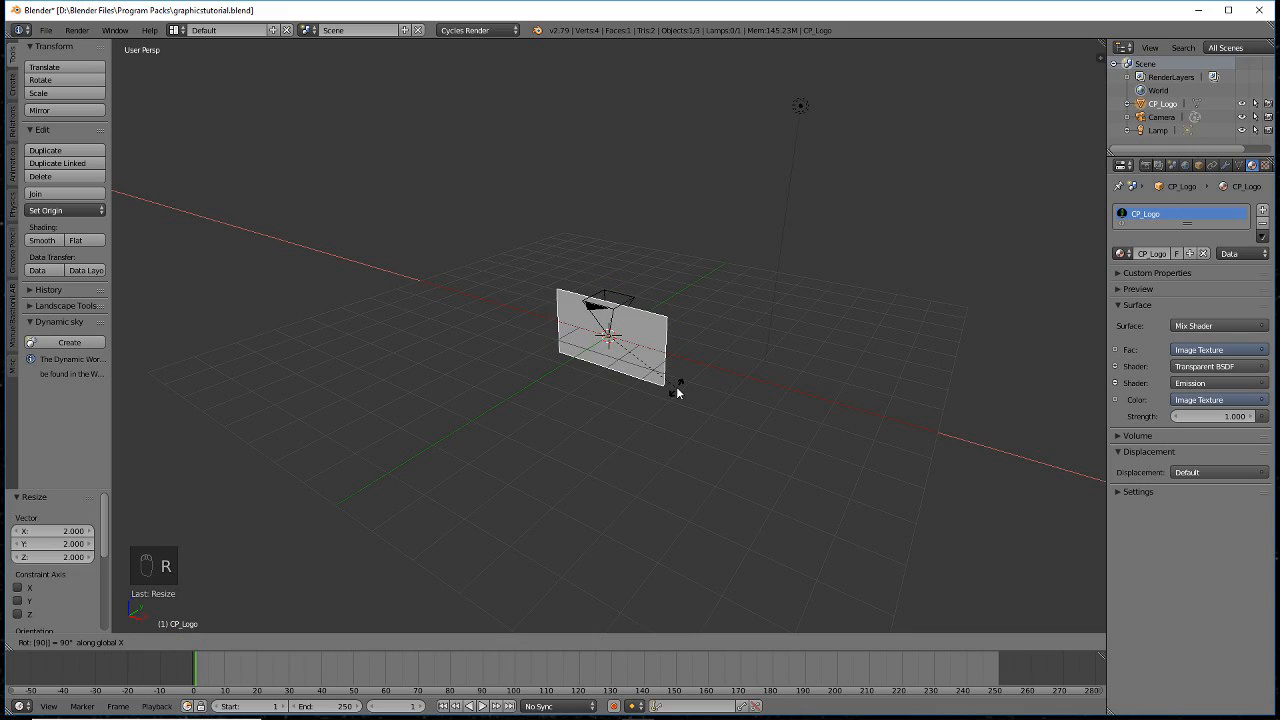
key(Return)
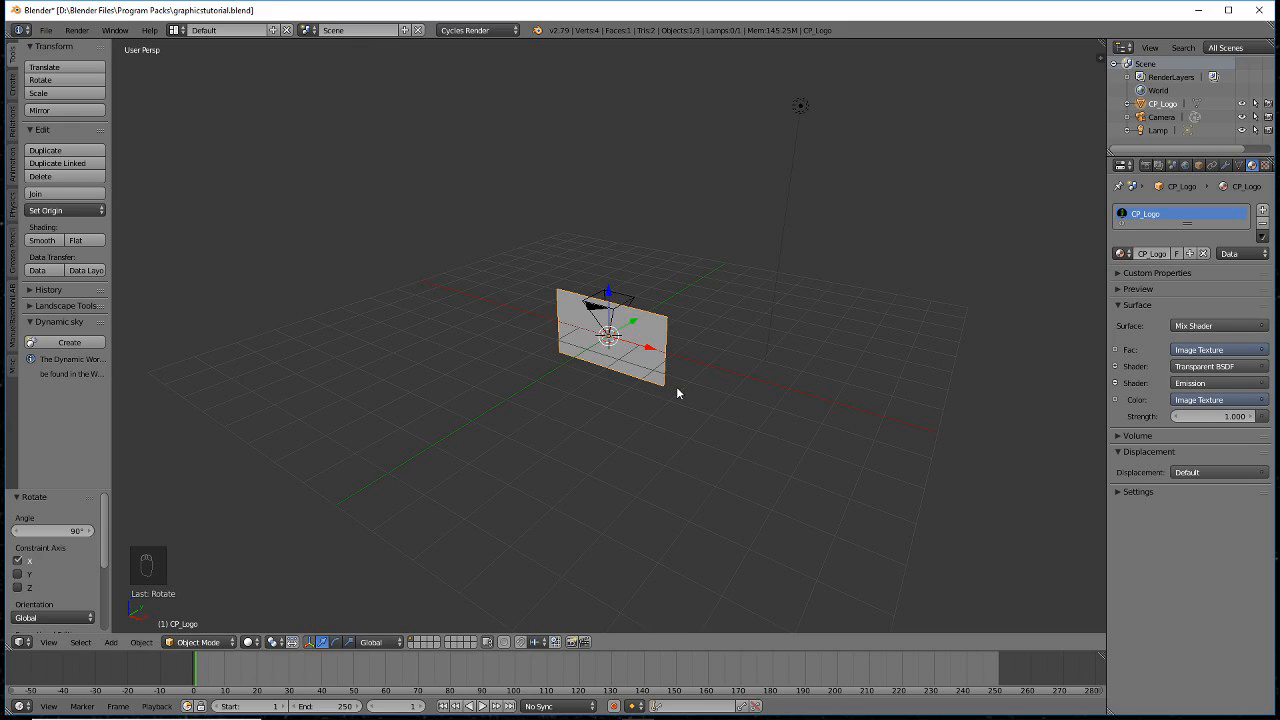
- Move the logo plane 8 units along the Y axis
key(g)
key(y)
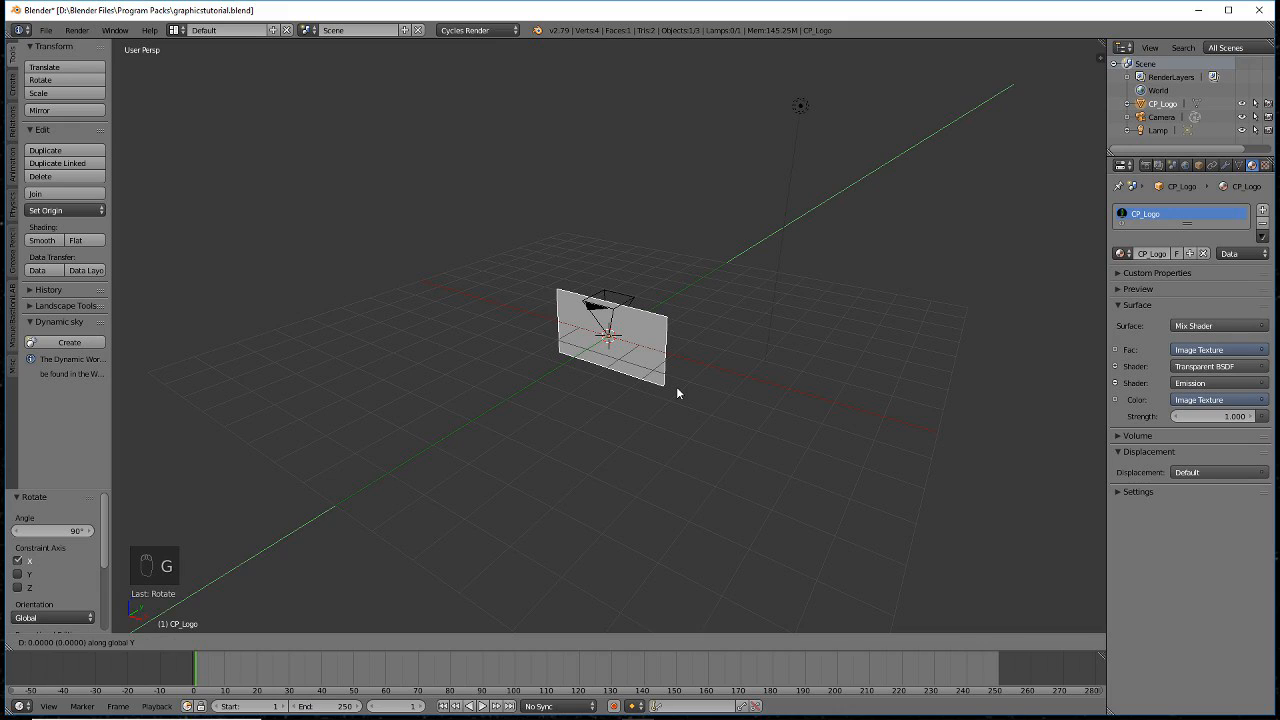
key(8)
key(Return)
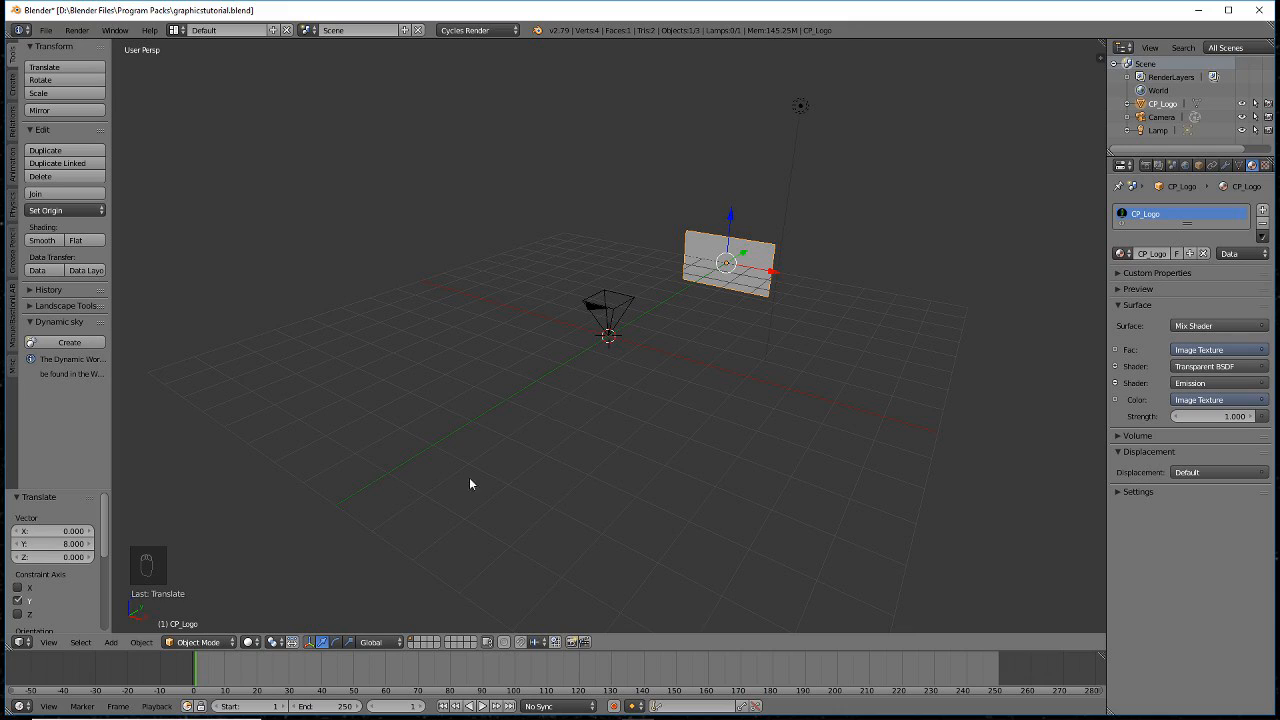
- Set the pivot point to 3D Cursor and swing the plane 60° about X
click(275, 642)
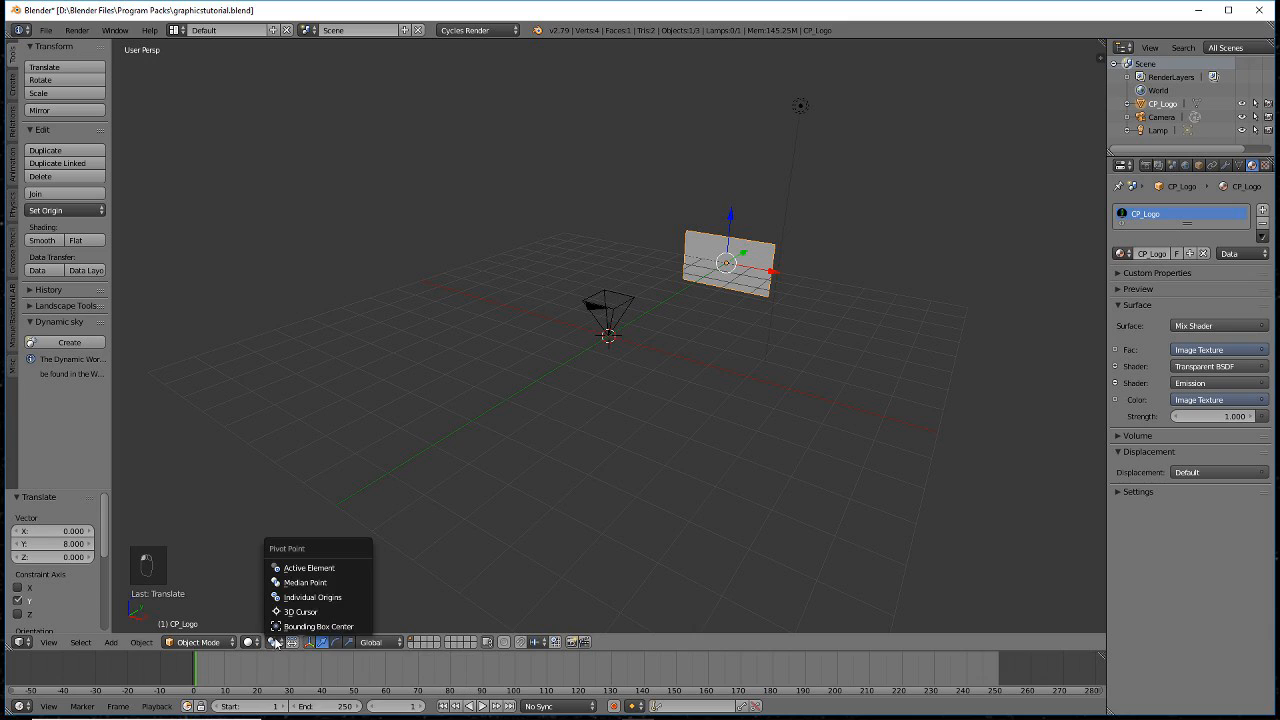
click(299, 612)
text(r)
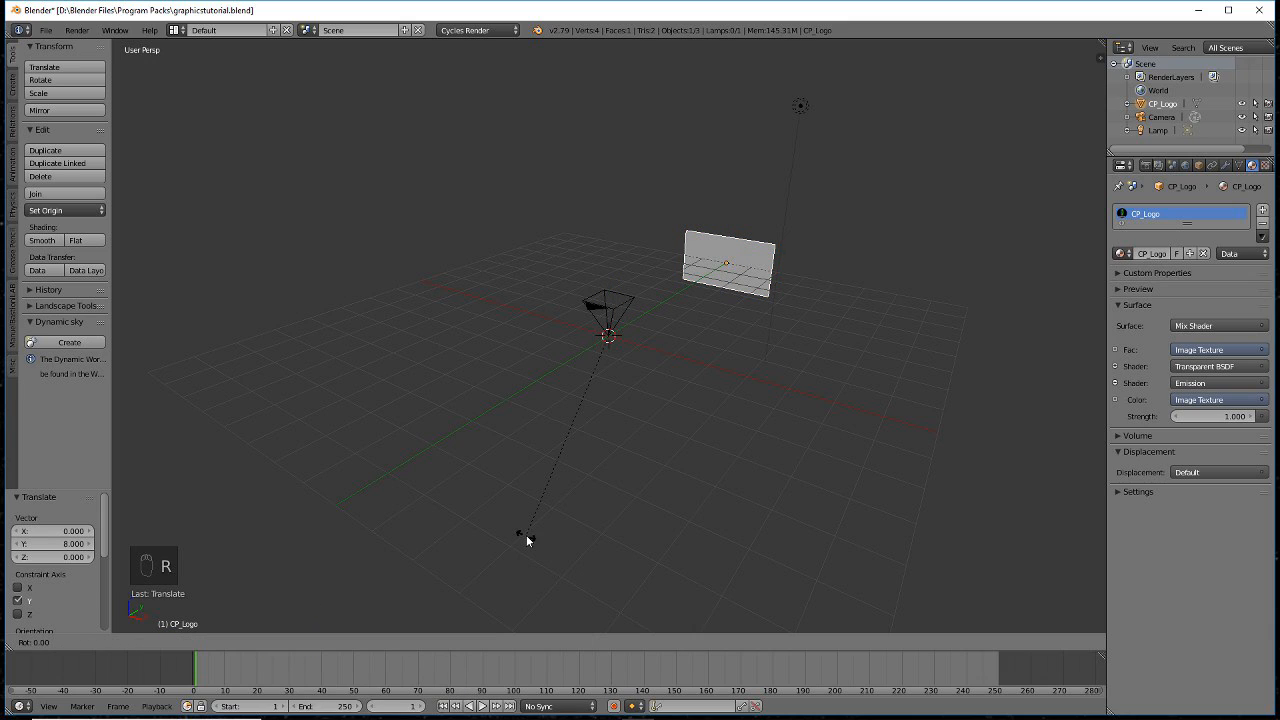
text(x)
text(60)
key(Return)
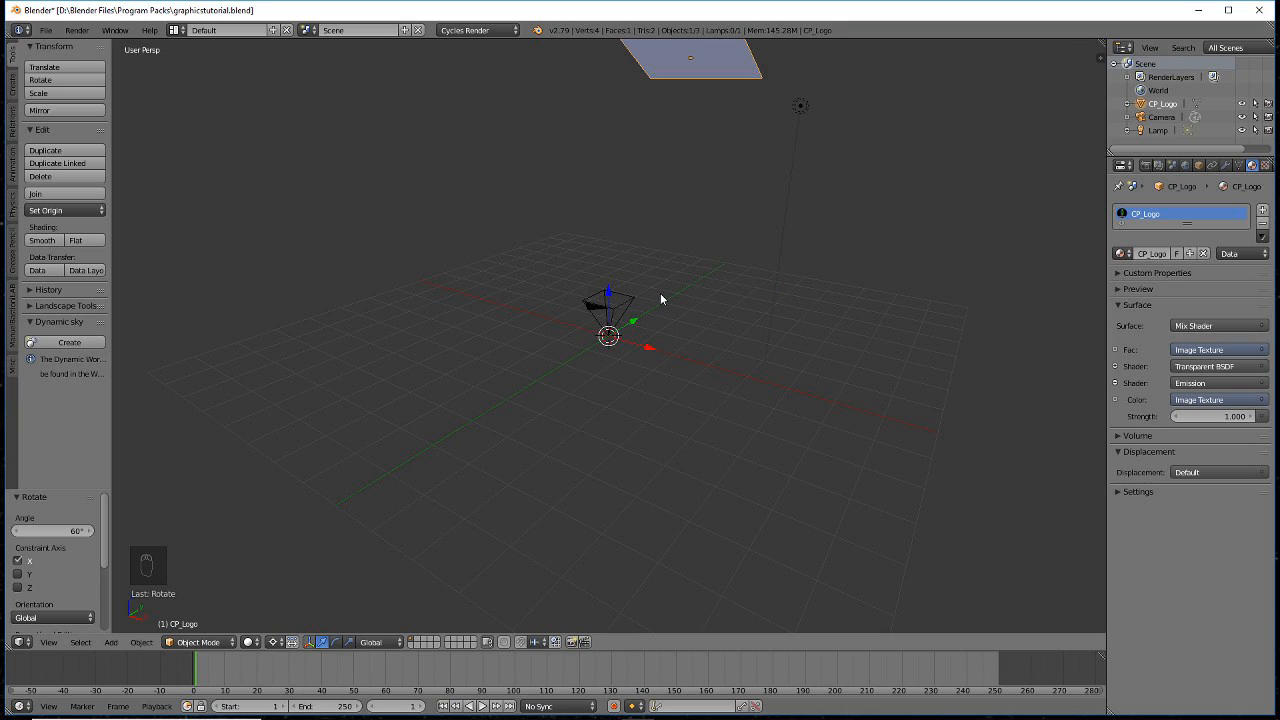
- Turn the plane 35° about Z and save the scene
key(r)
text(z)
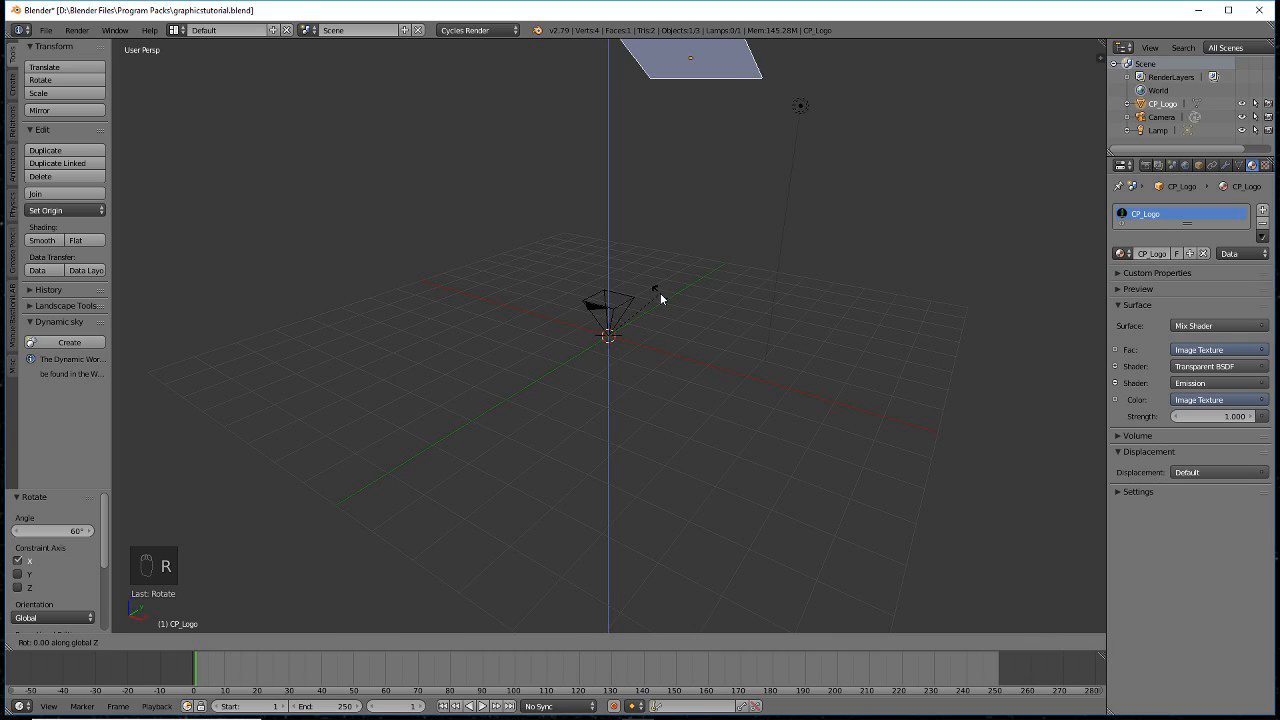
text(35)
key(Return)
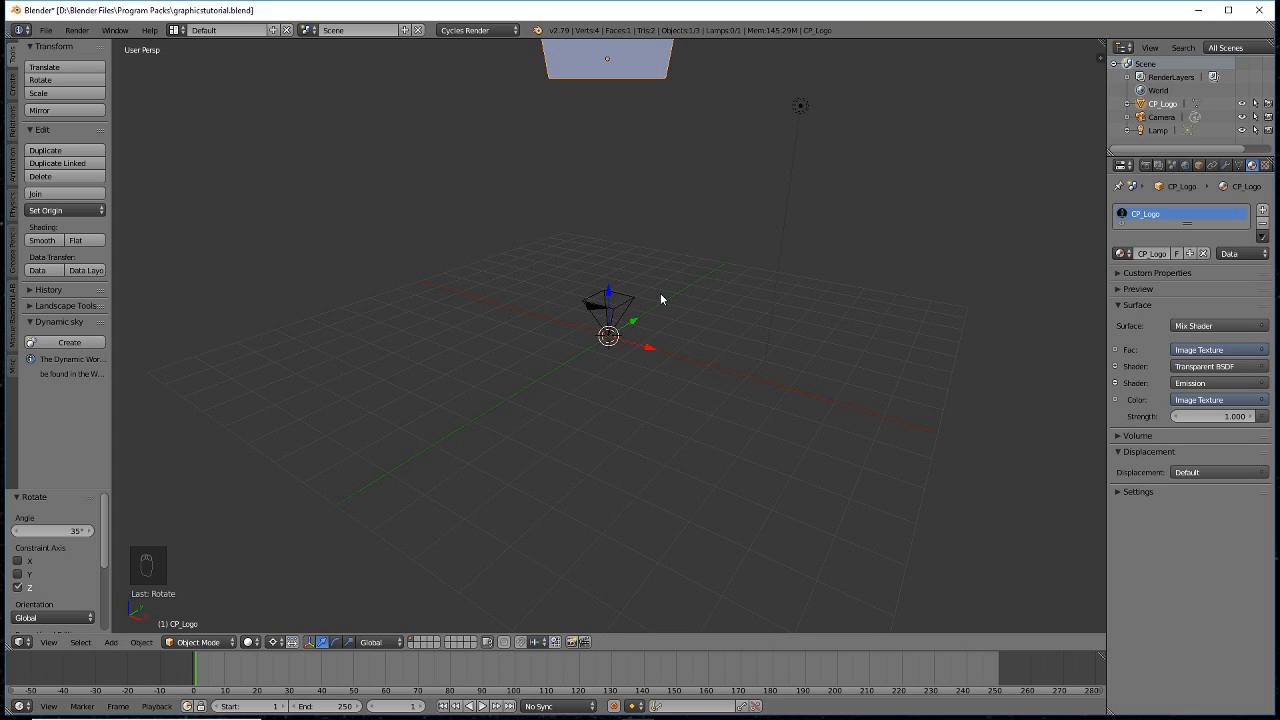
scroll(660, 293, down, 2)
scroll(660, 293, up, 1)
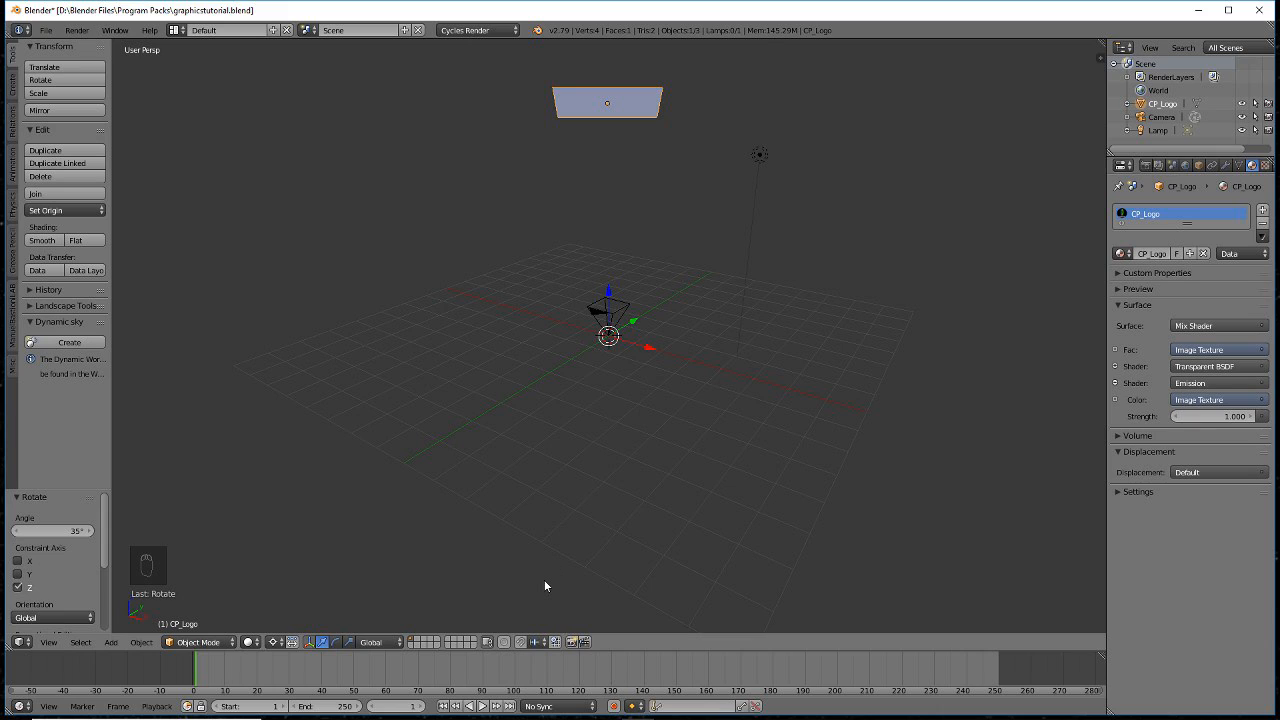
key(ctrl+s)
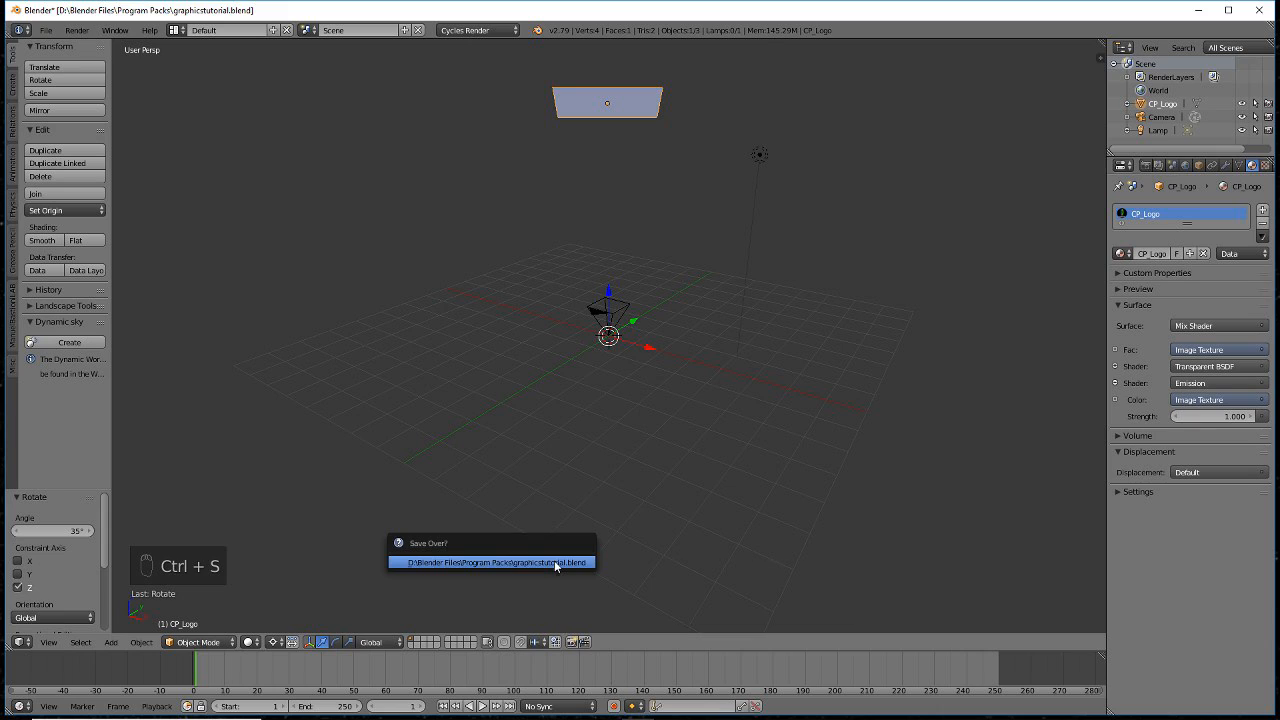
- Confirm overwriting graphicstutorial.blend, then open CP_Logo_W.jpg in GIMP
click(554, 564)
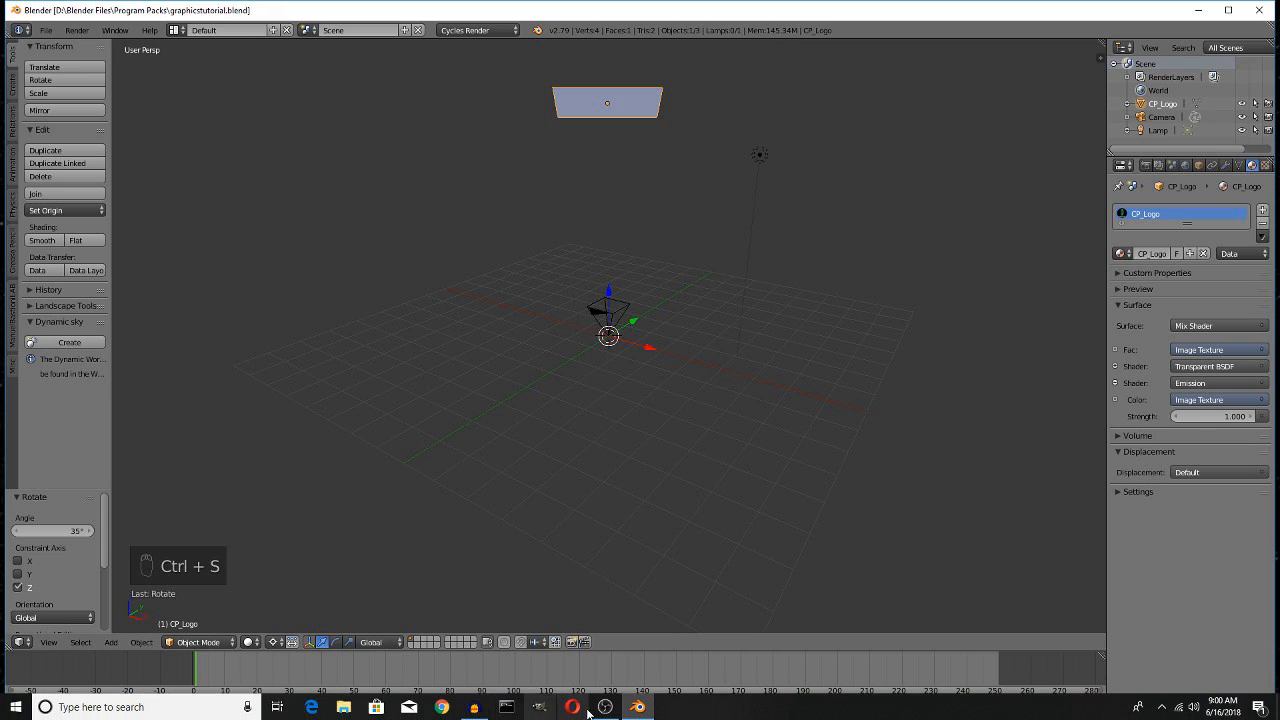
click(541, 708)
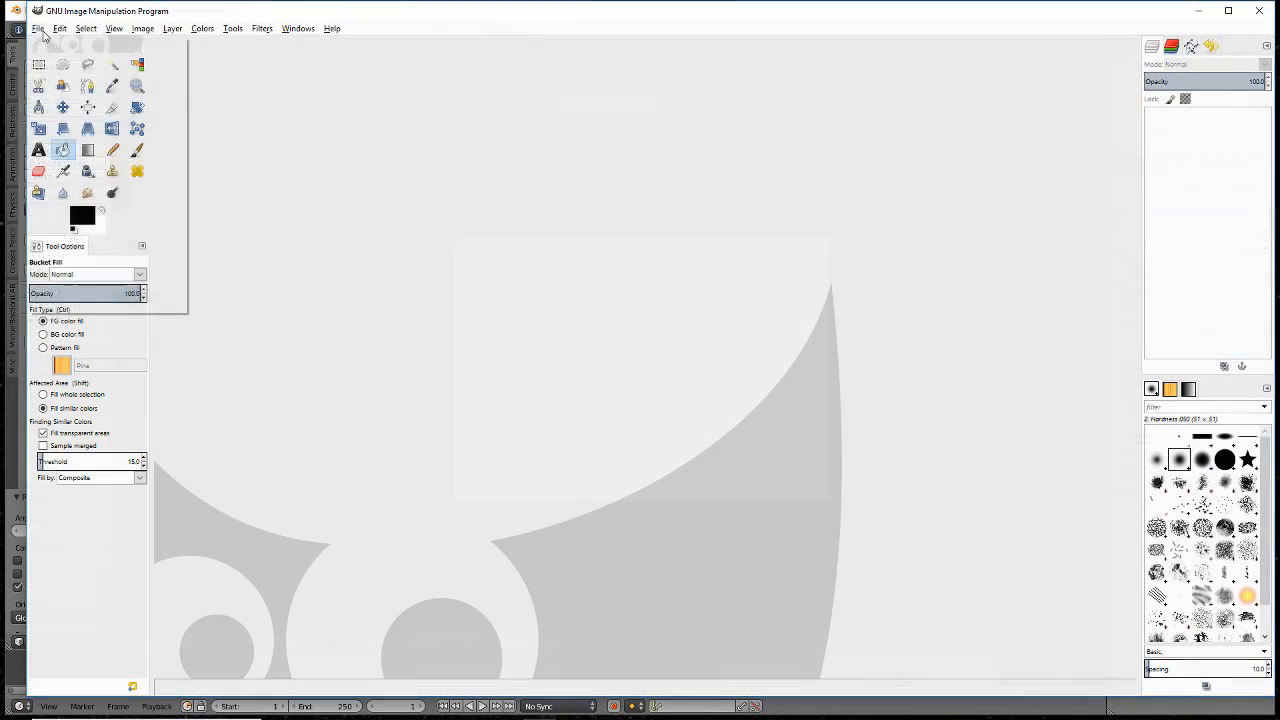
click(38, 28)
click(52, 69)
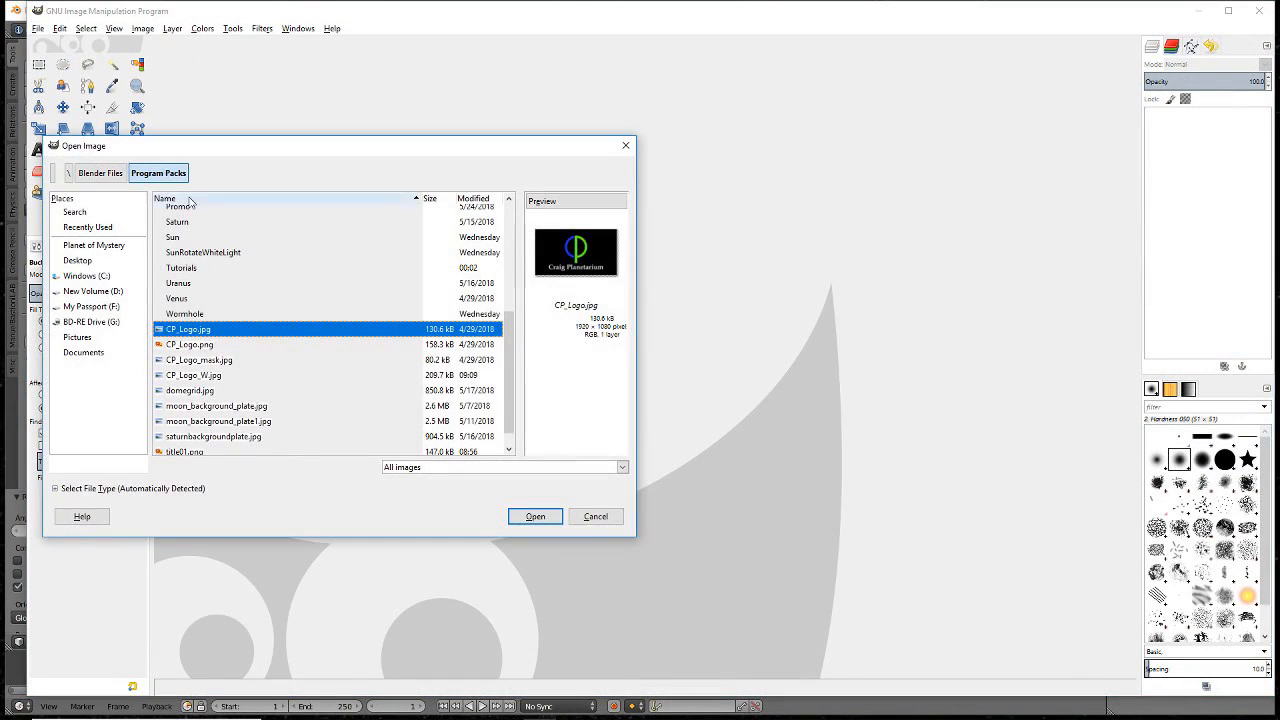
click(203, 376)
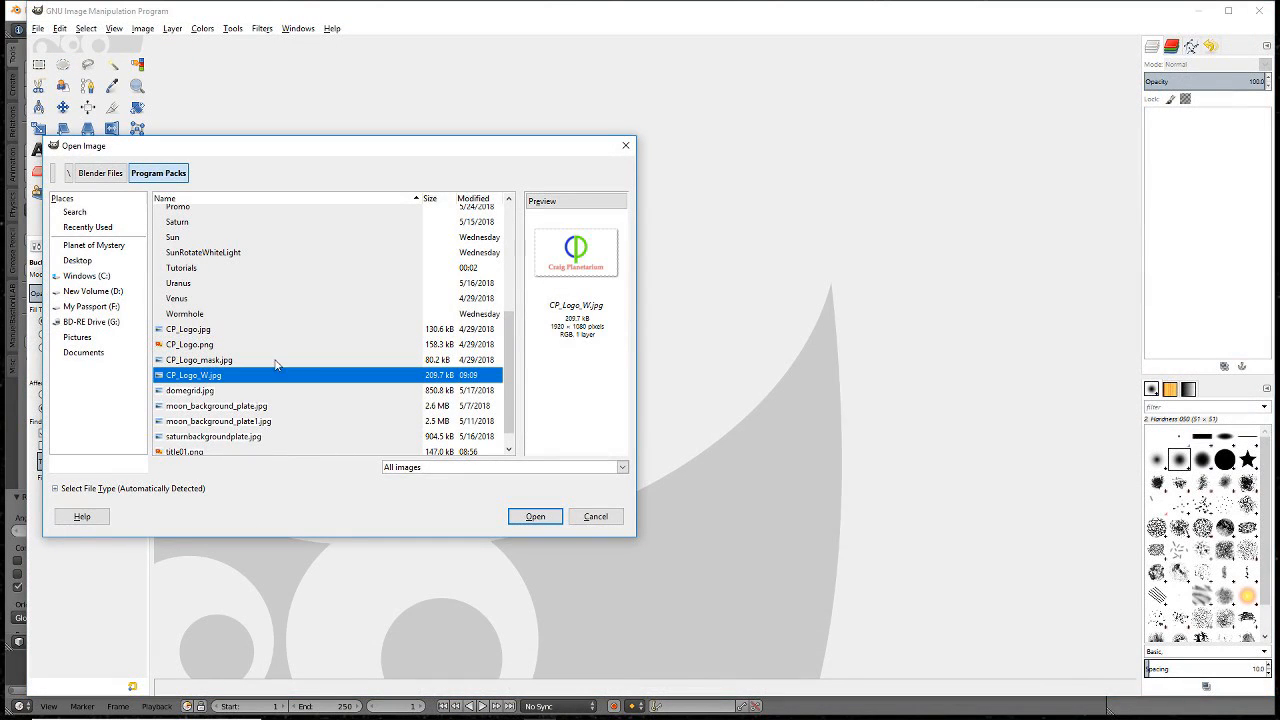
click(536, 520)
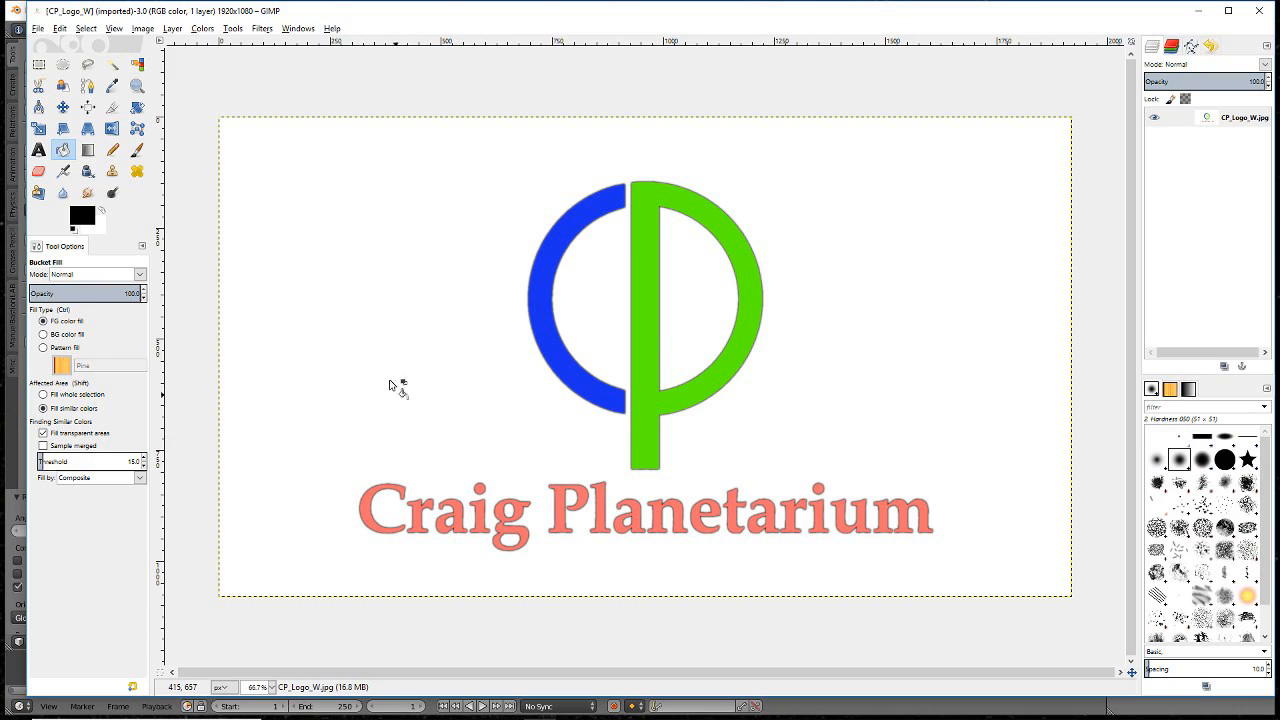
- Convert CP_Logo_W.jpg to grayscale, invert its colours, and bring up Levels
click(141, 29)
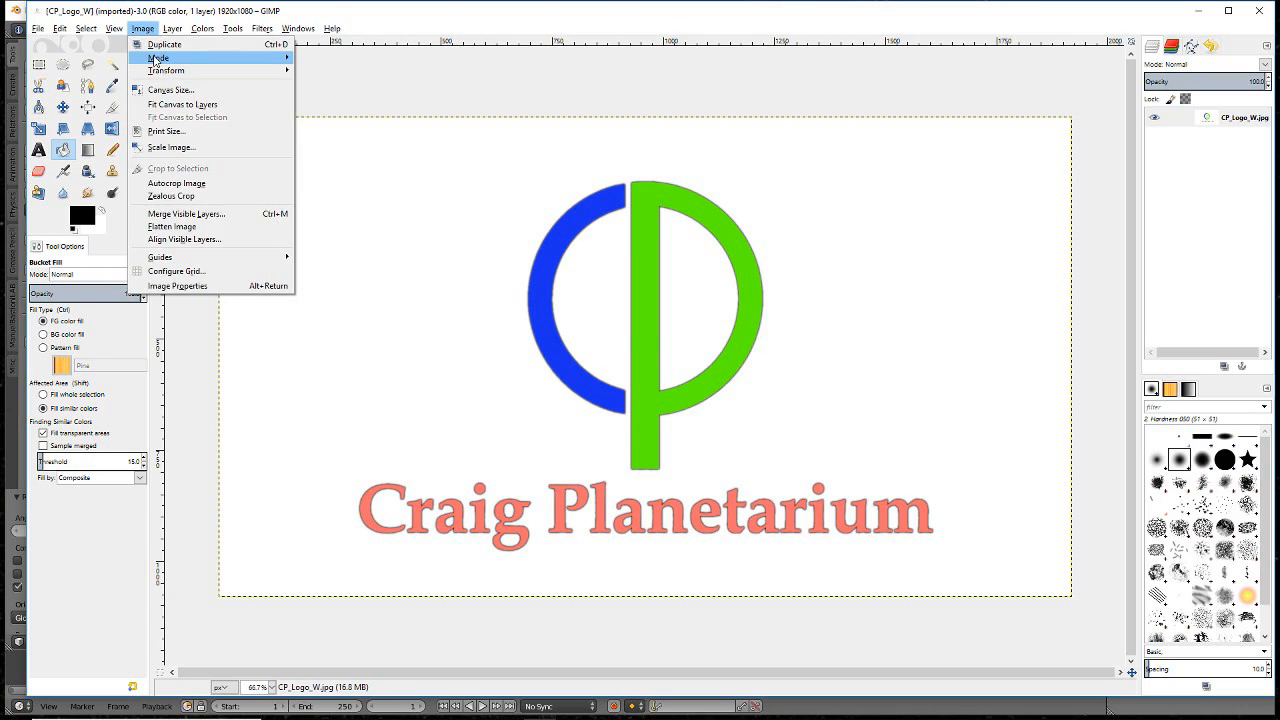
mouse_move(280, 58)
click(324, 72)
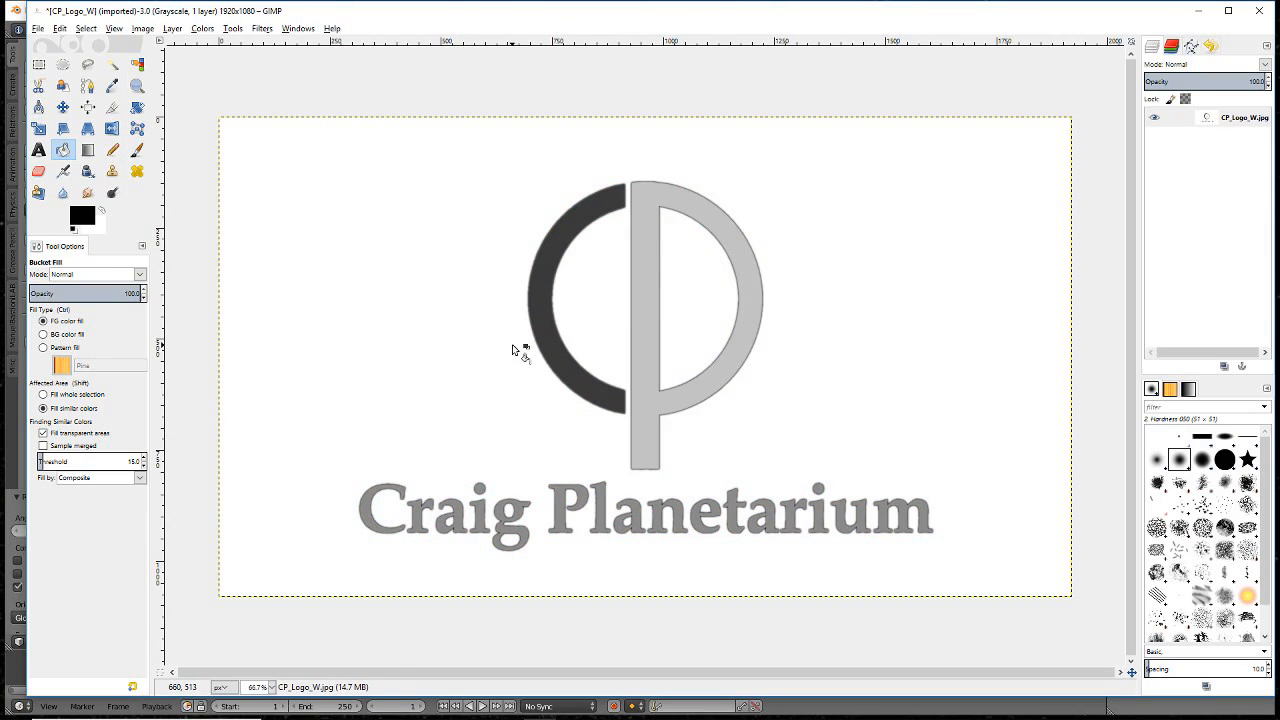
click(197, 32)
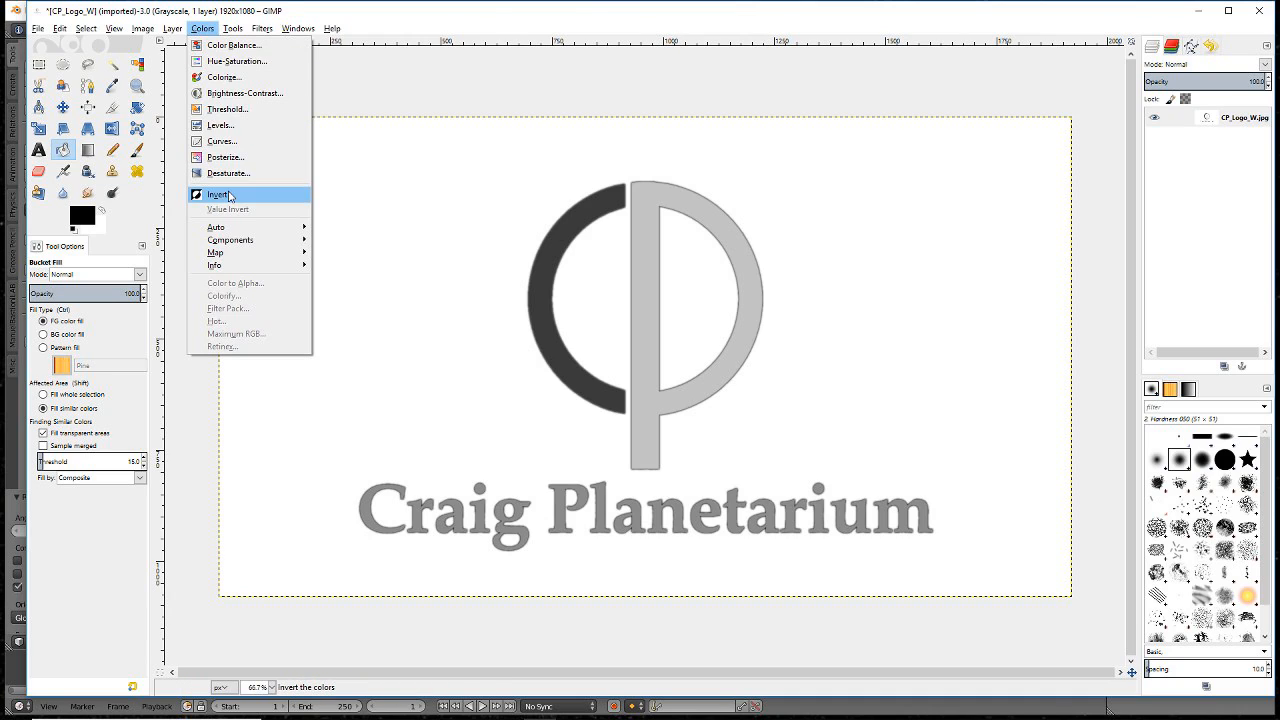
click(218, 195)
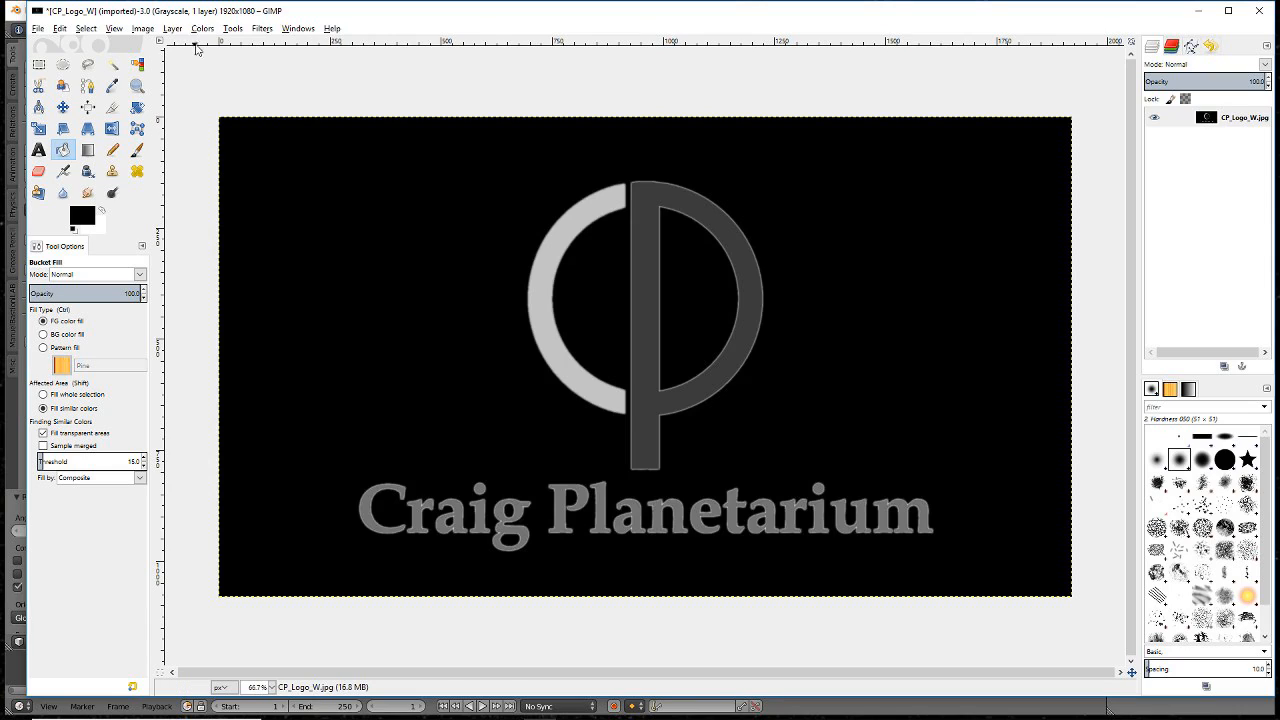
click(203, 29)
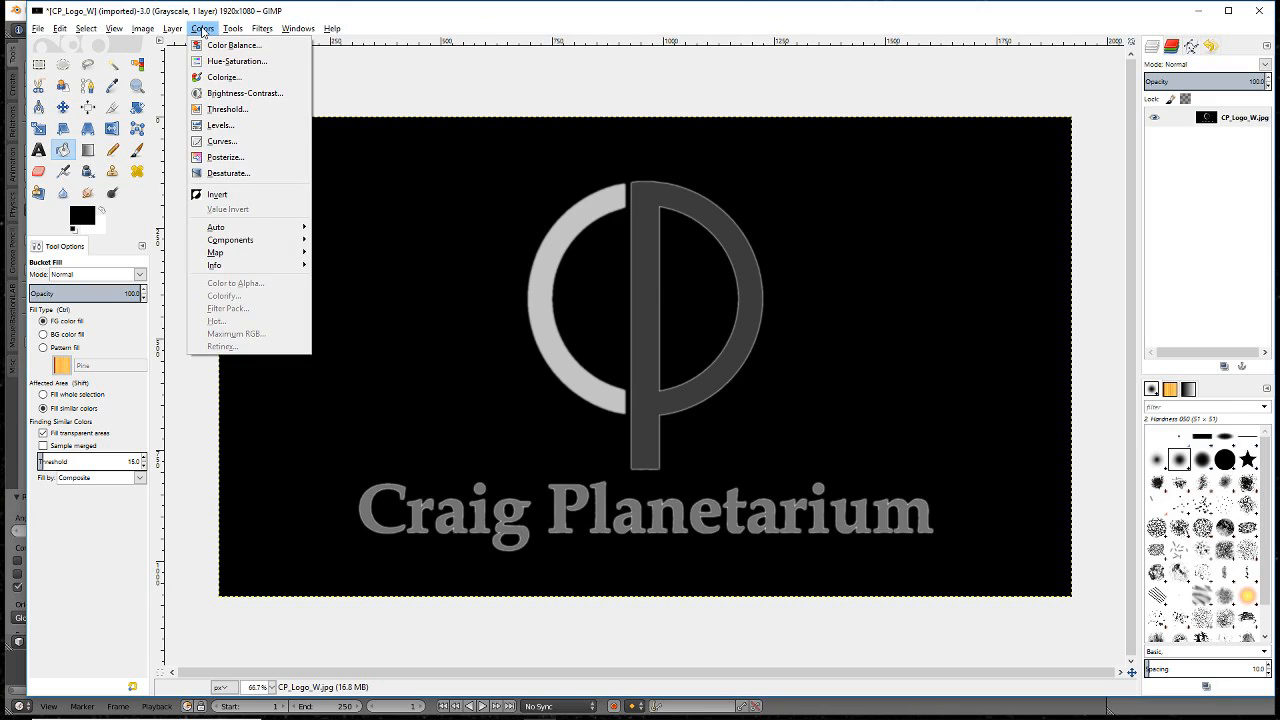
click(221, 125)
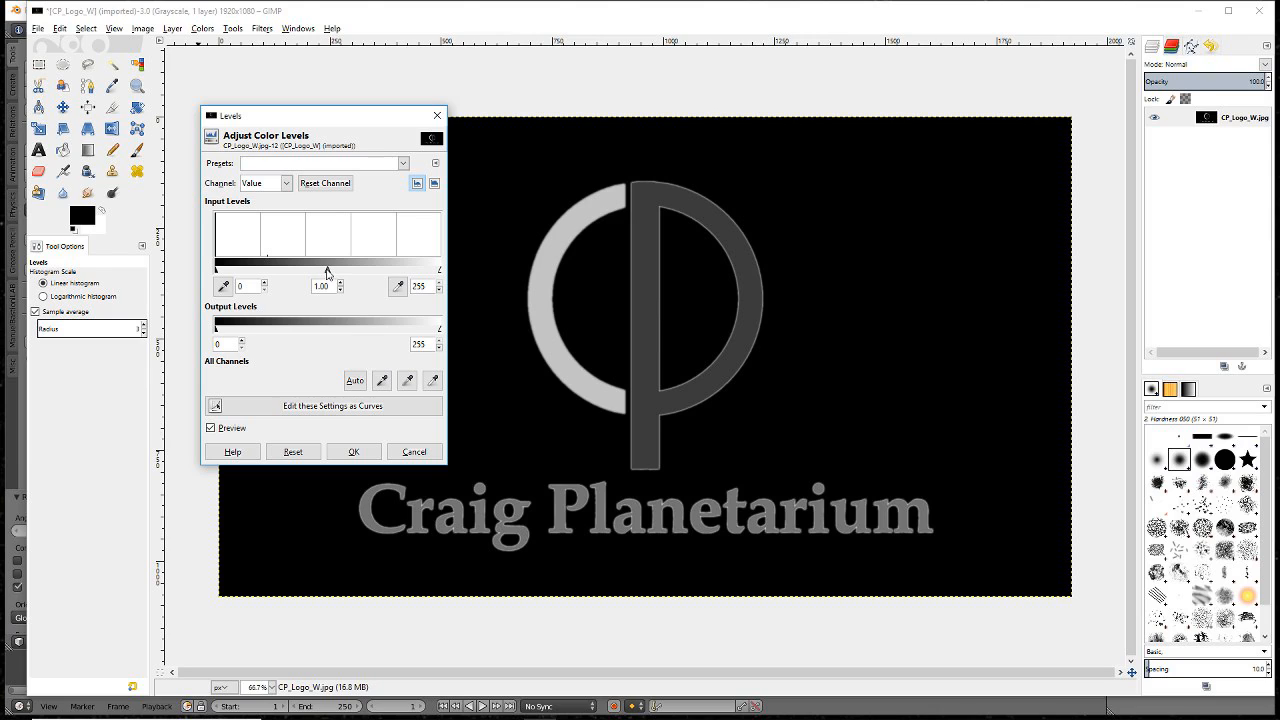
- Apply Levels with gamma 1.03 and white input level 9
drag(328, 273, 229, 273)
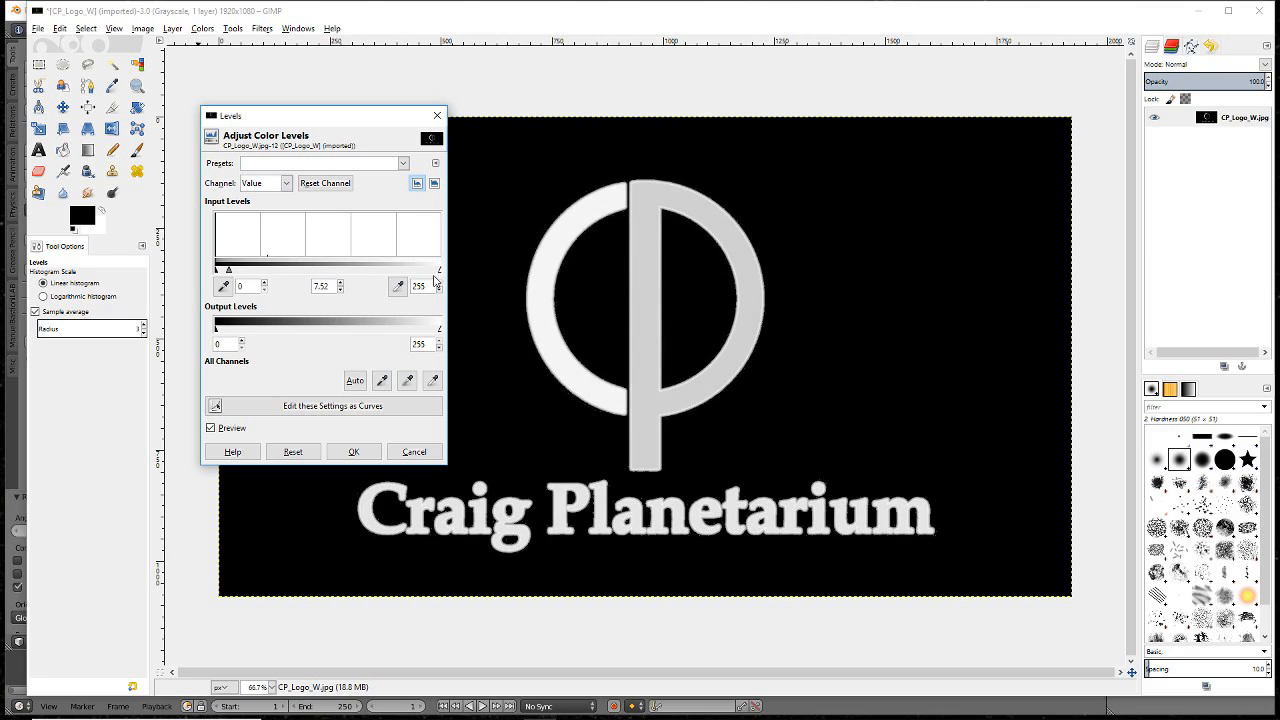
drag(440, 270, 218, 270)
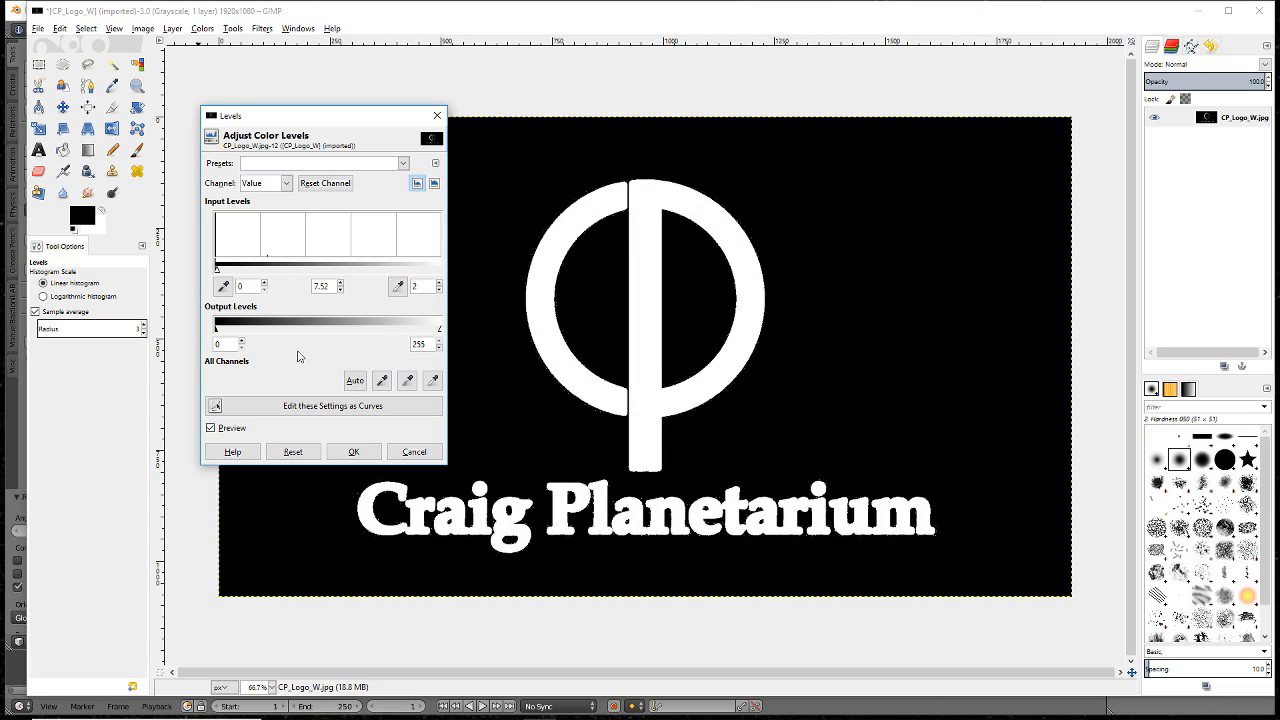
drag(218, 270, 222, 271)
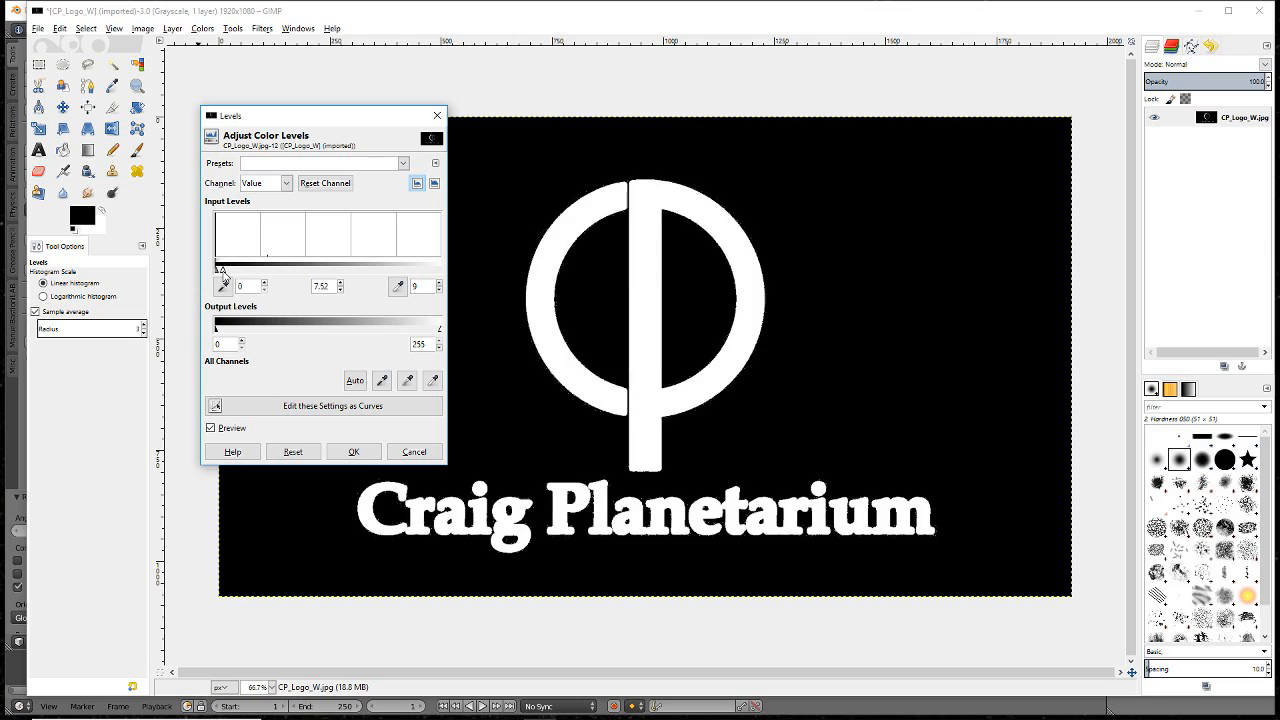
click(353, 451)
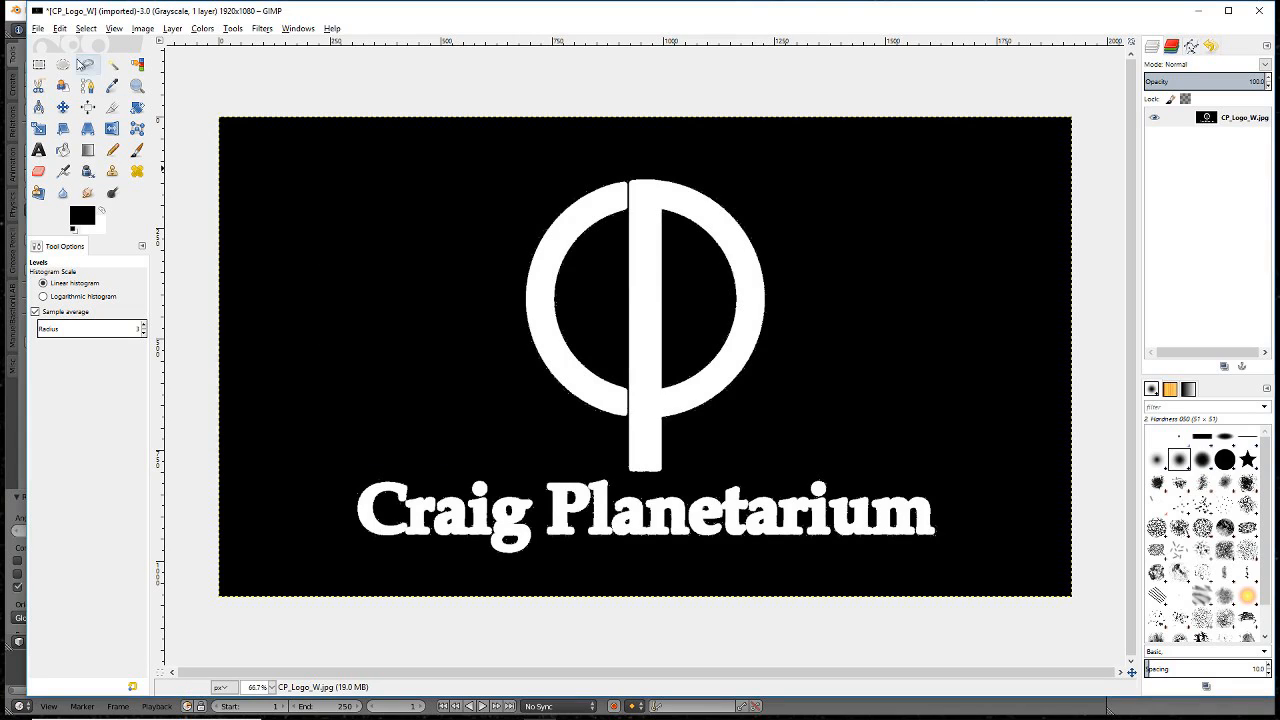
- Export the image as CP_Logo_W_mask.jpg, then quit GIMP discarding changes
click(38, 28)
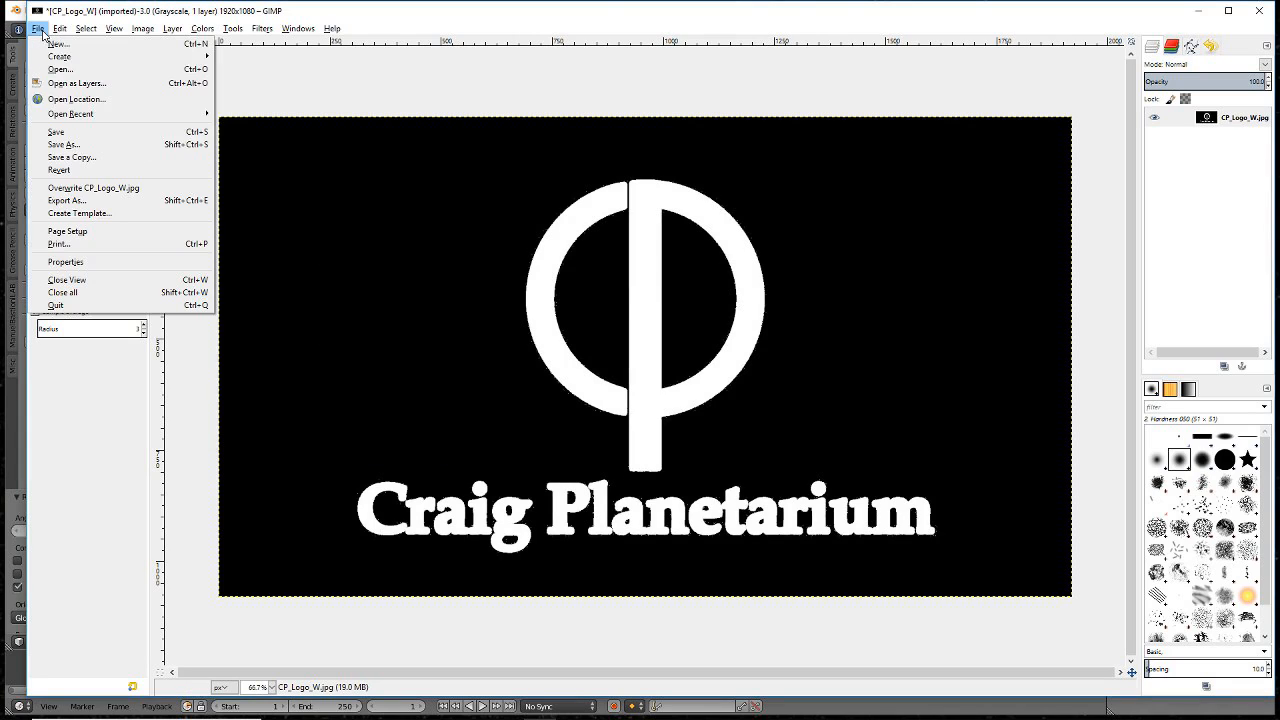
click(70, 200)
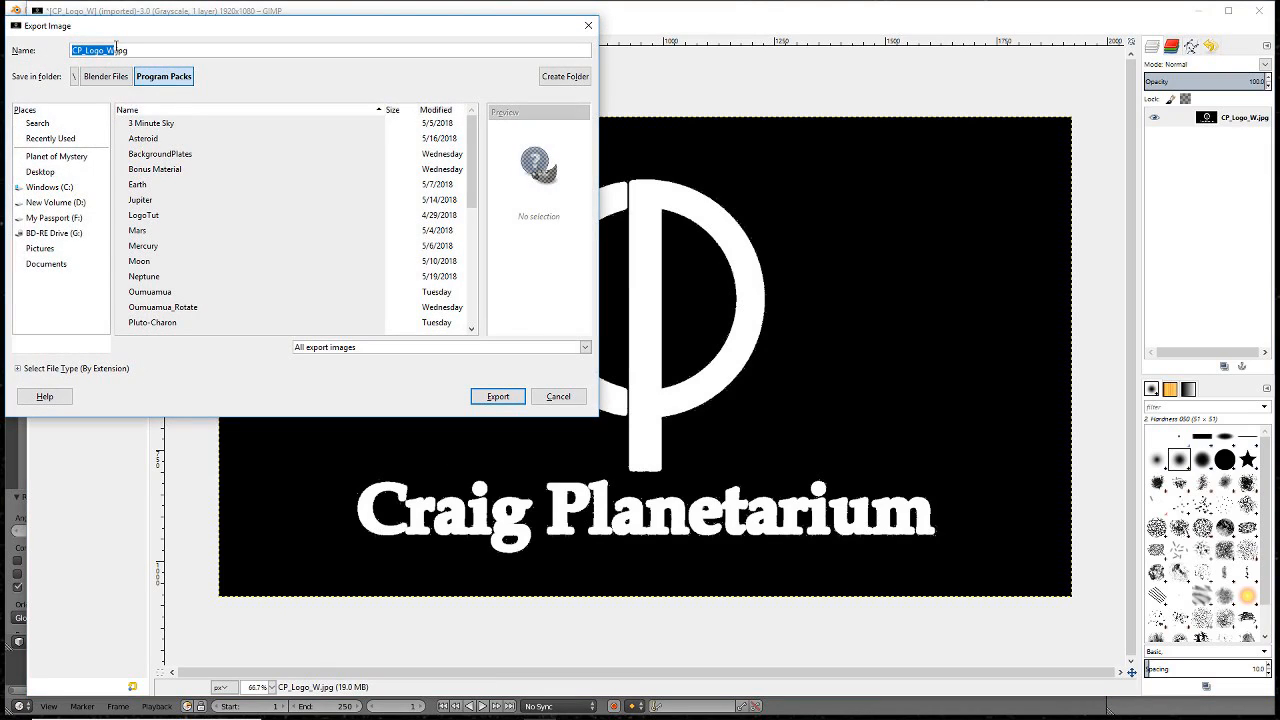
key(Right)
text(_mask)
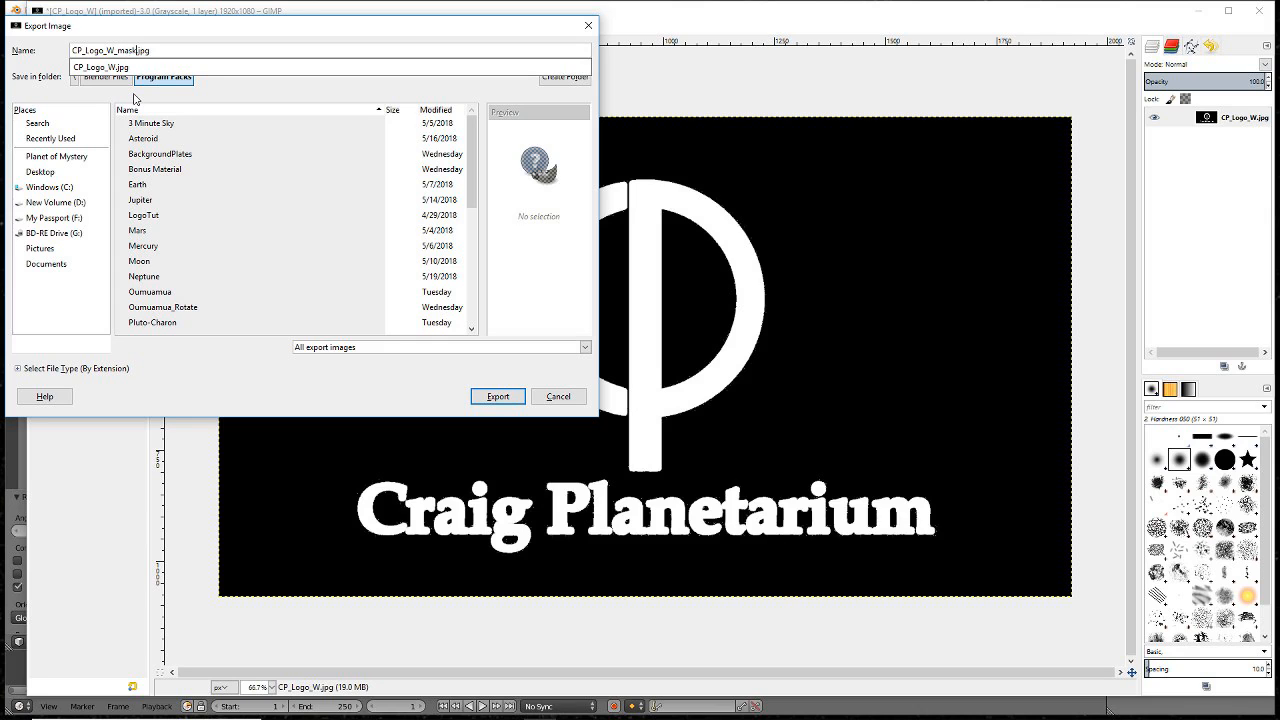
key(Return)
key(Return)
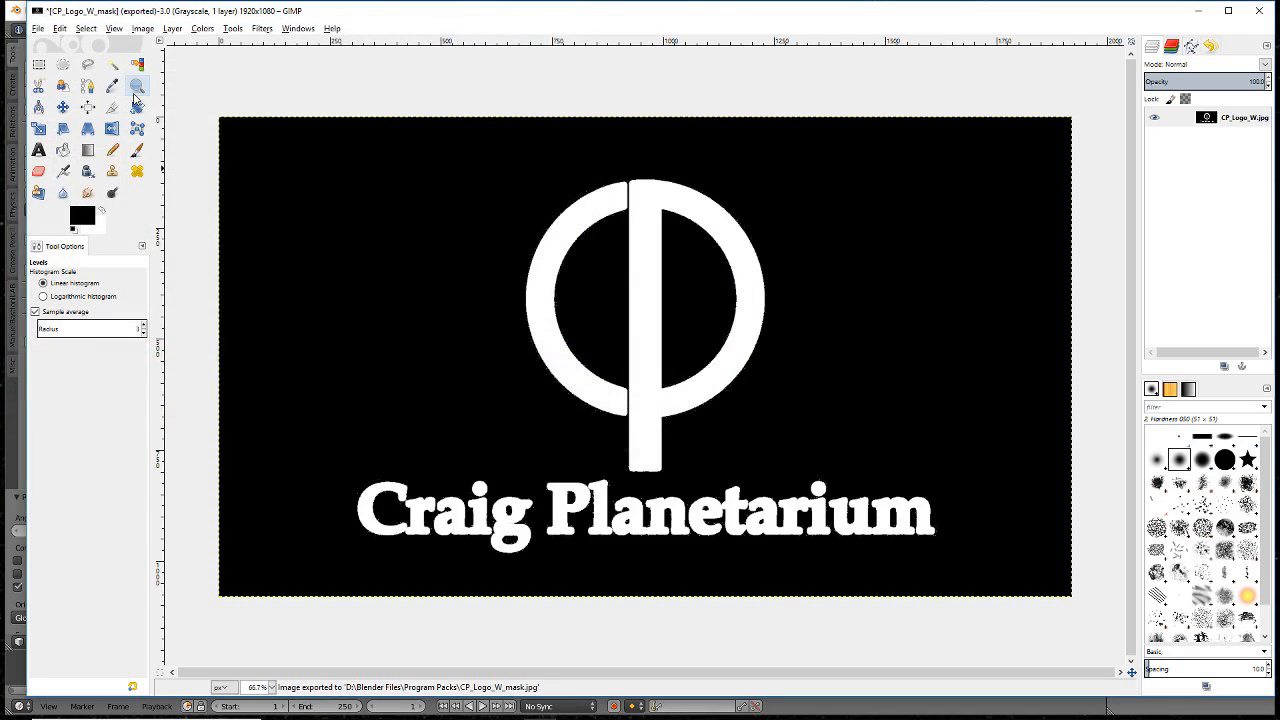
key(ctrl+q)
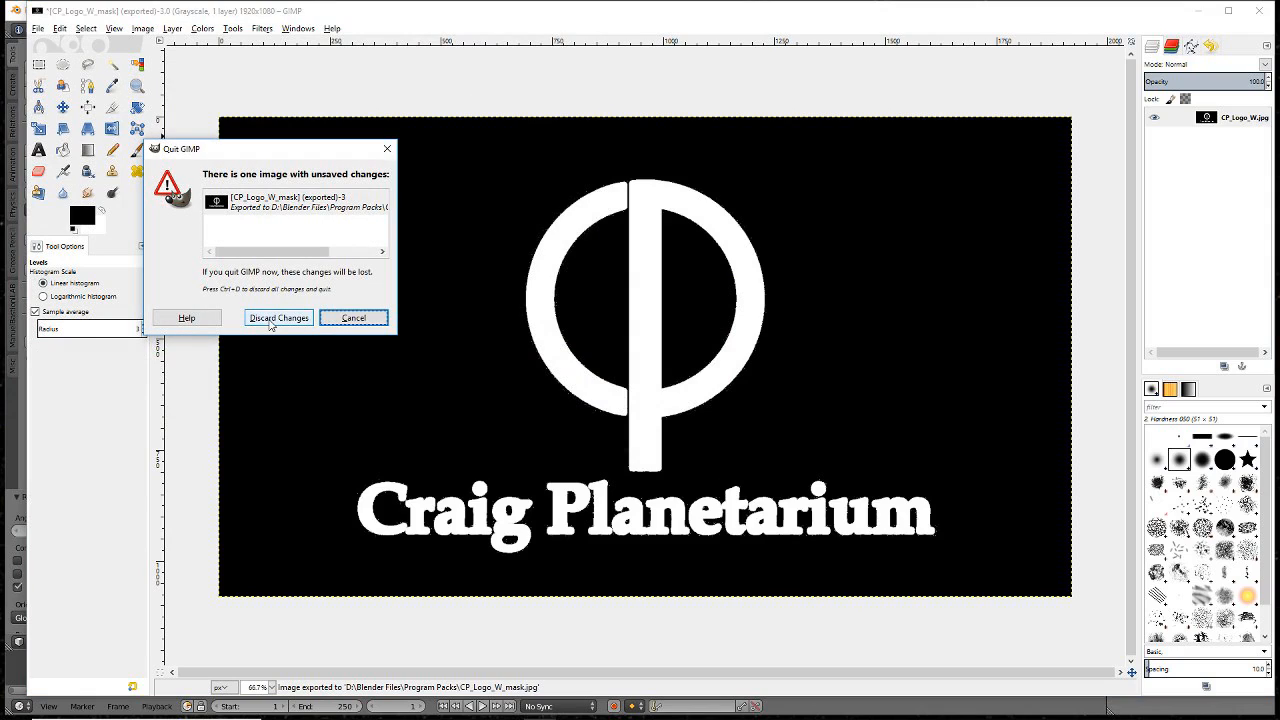
click(270, 320)
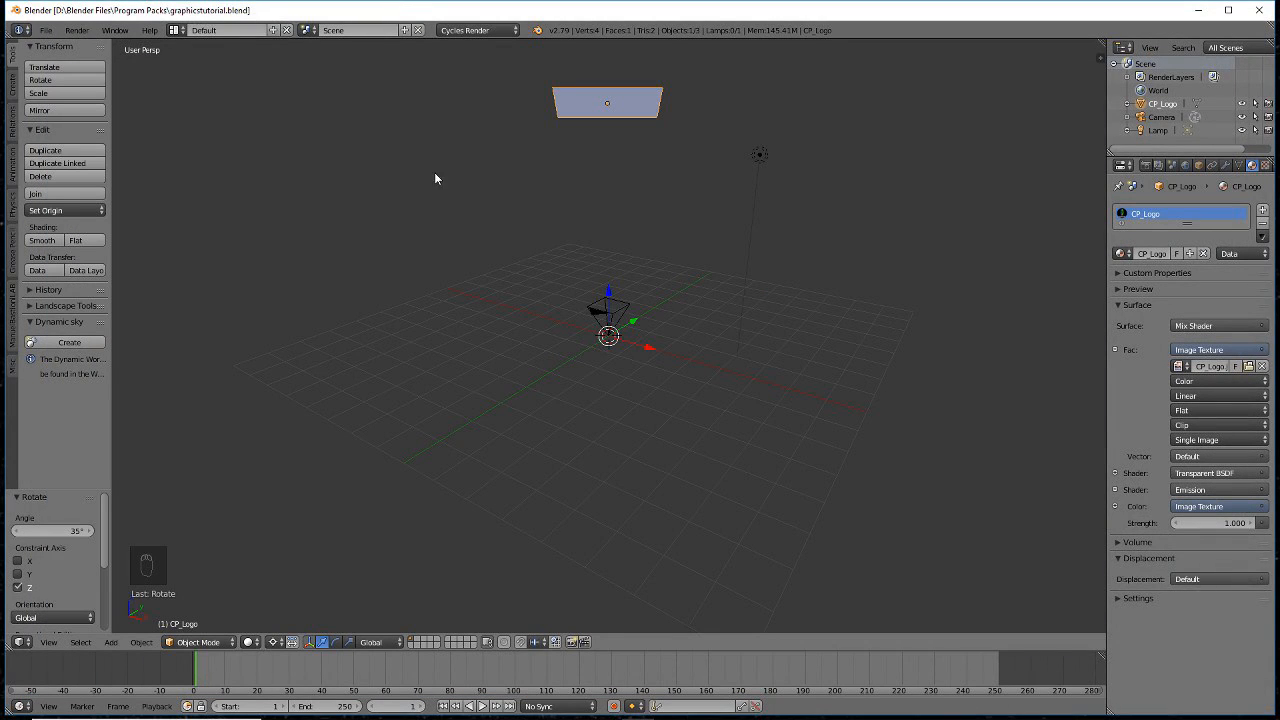
- Select the CP_Logo plane and switch the 3D View to the Node Editor
right_click(624, 113)
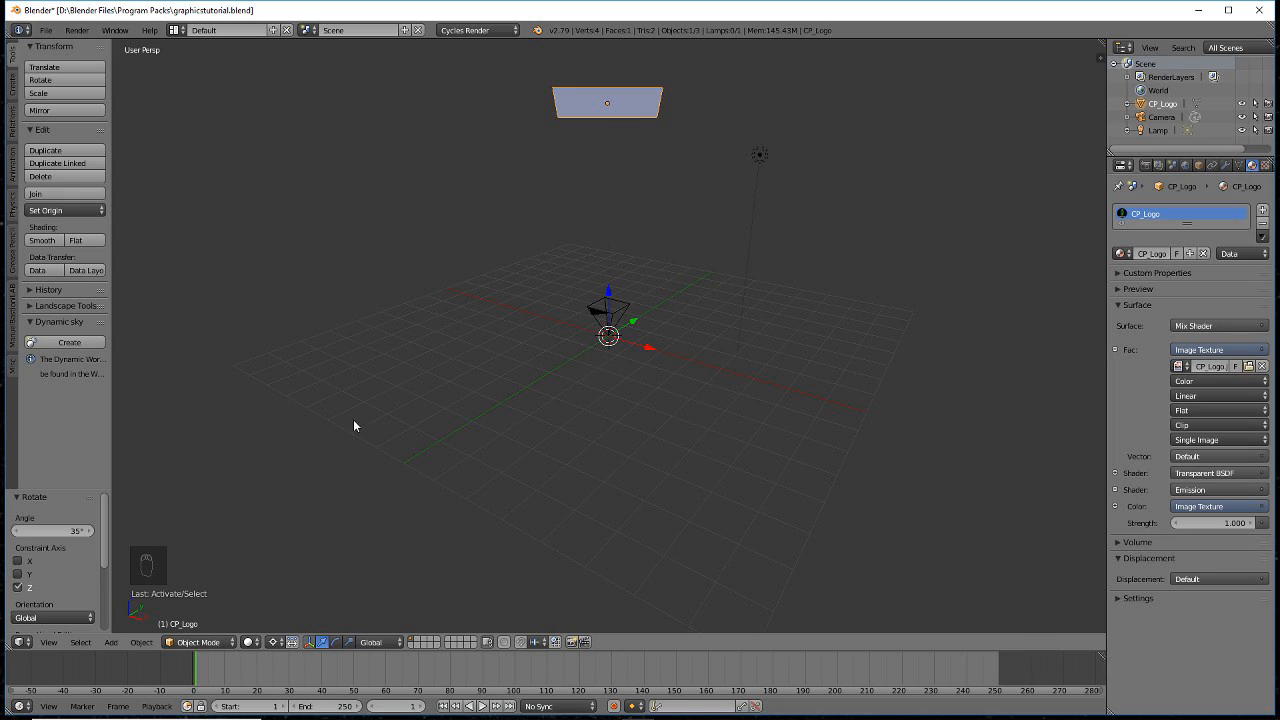
click(18, 643)
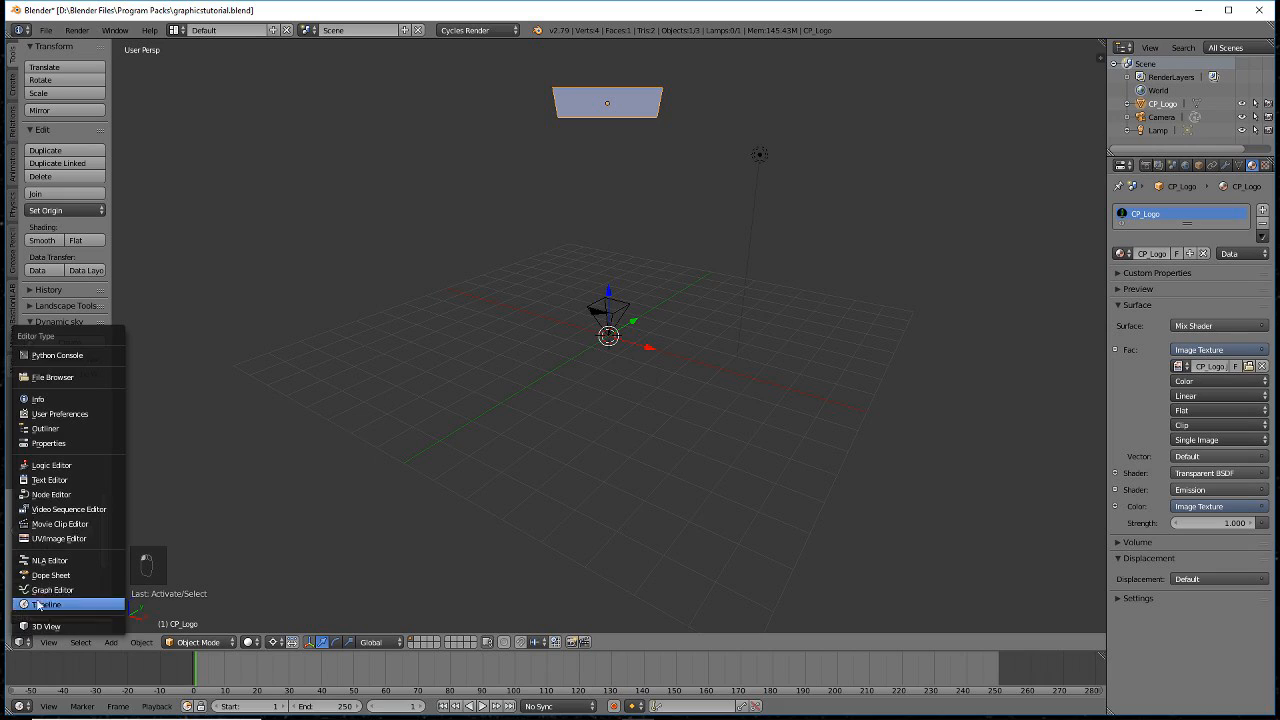
click(52, 494)
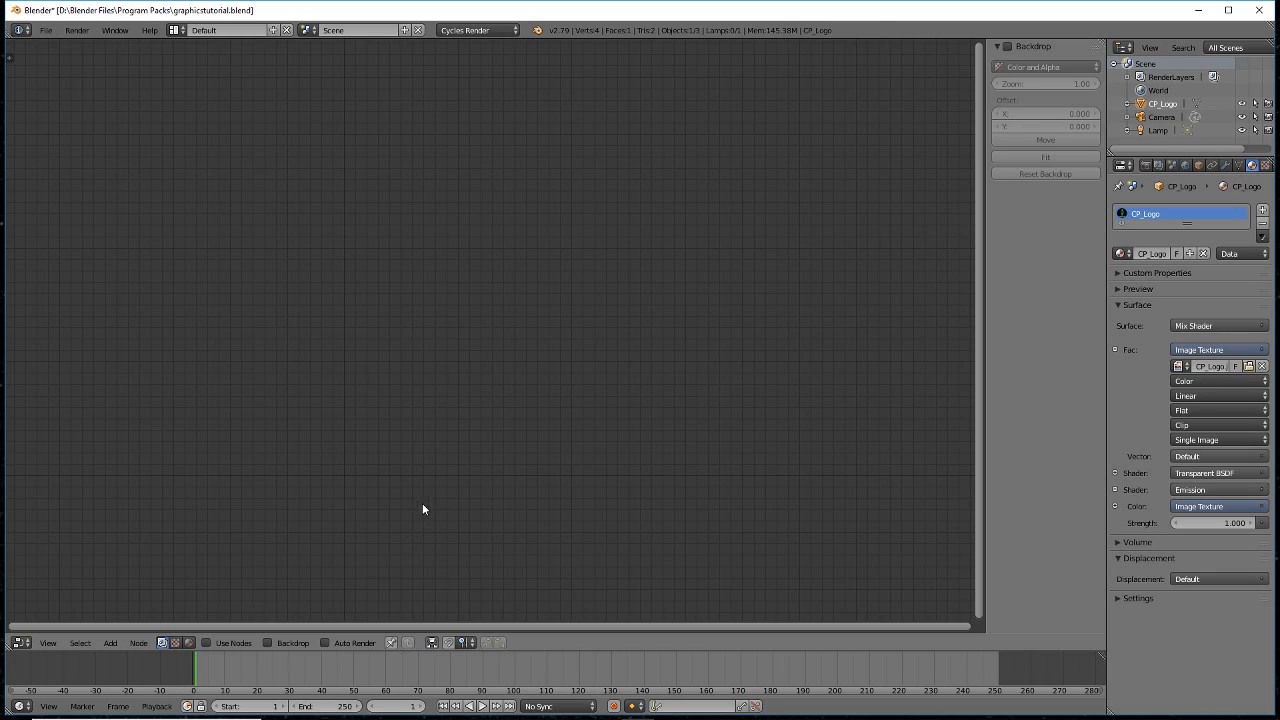
- Display the CP_Logo shader nodes with a material preview and move the Image Texture node up-left
click(189, 642)
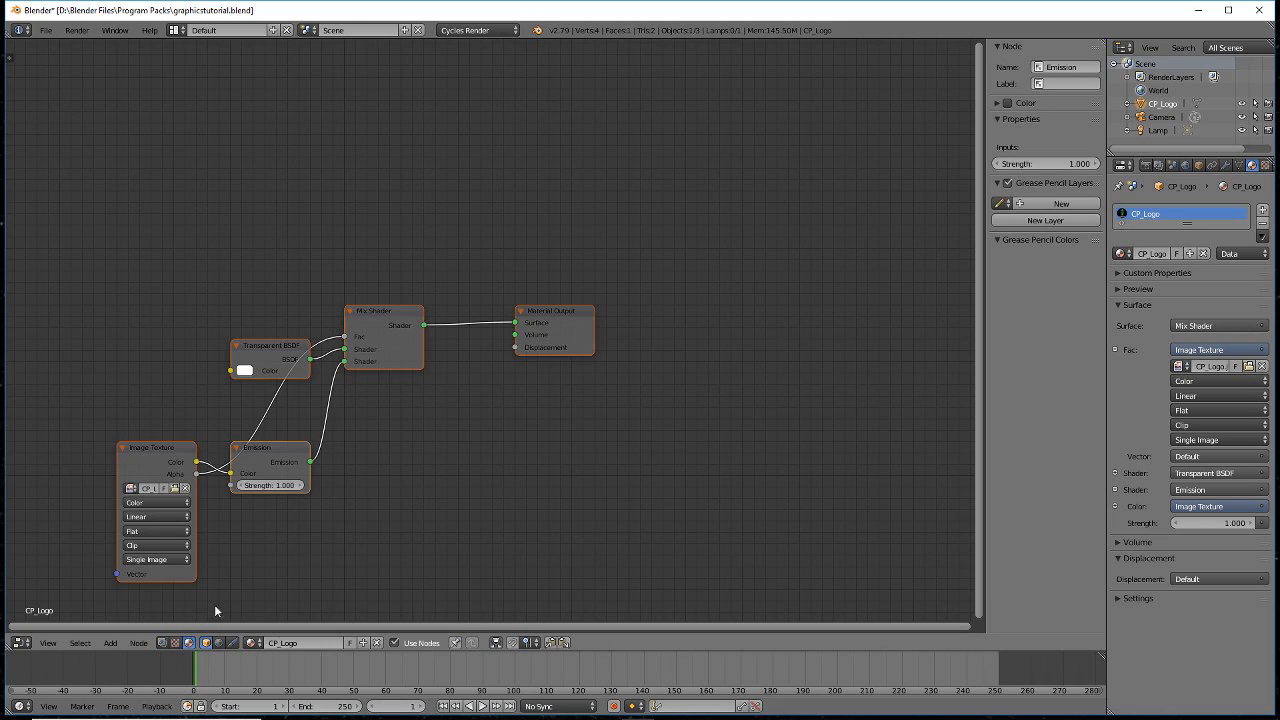
click(1118, 288)
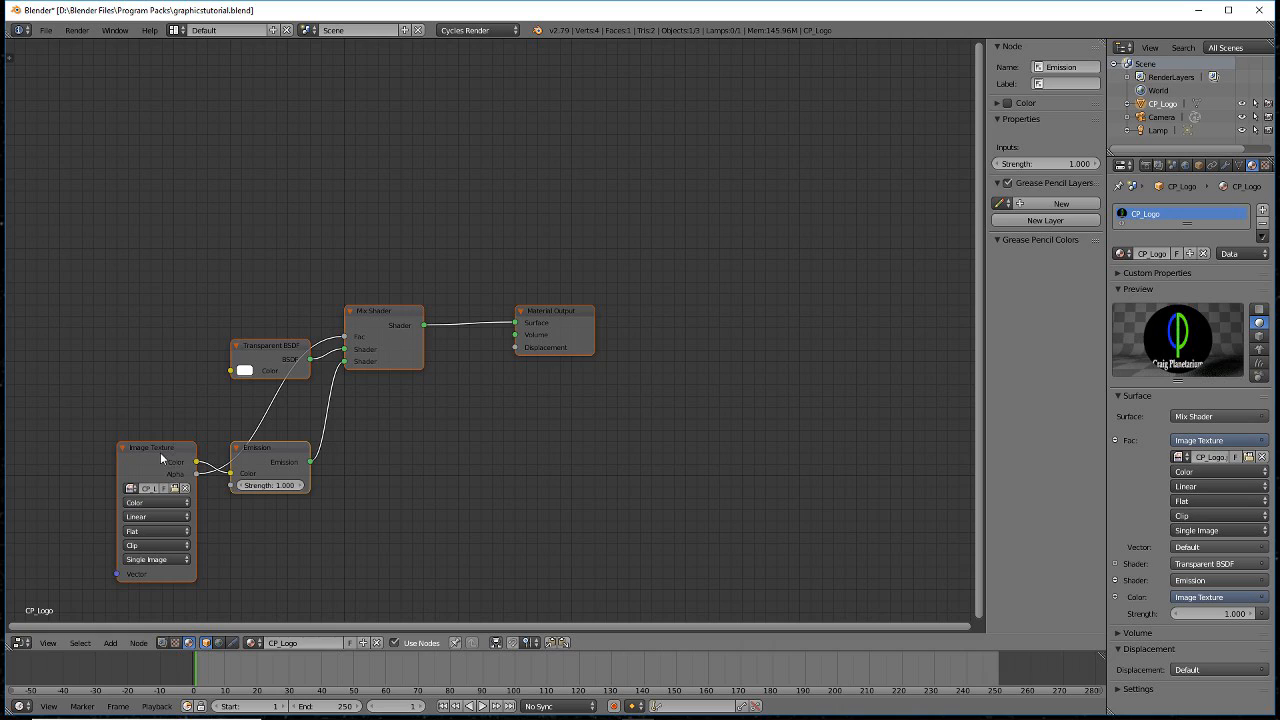
drag(160, 457, 117, 312)
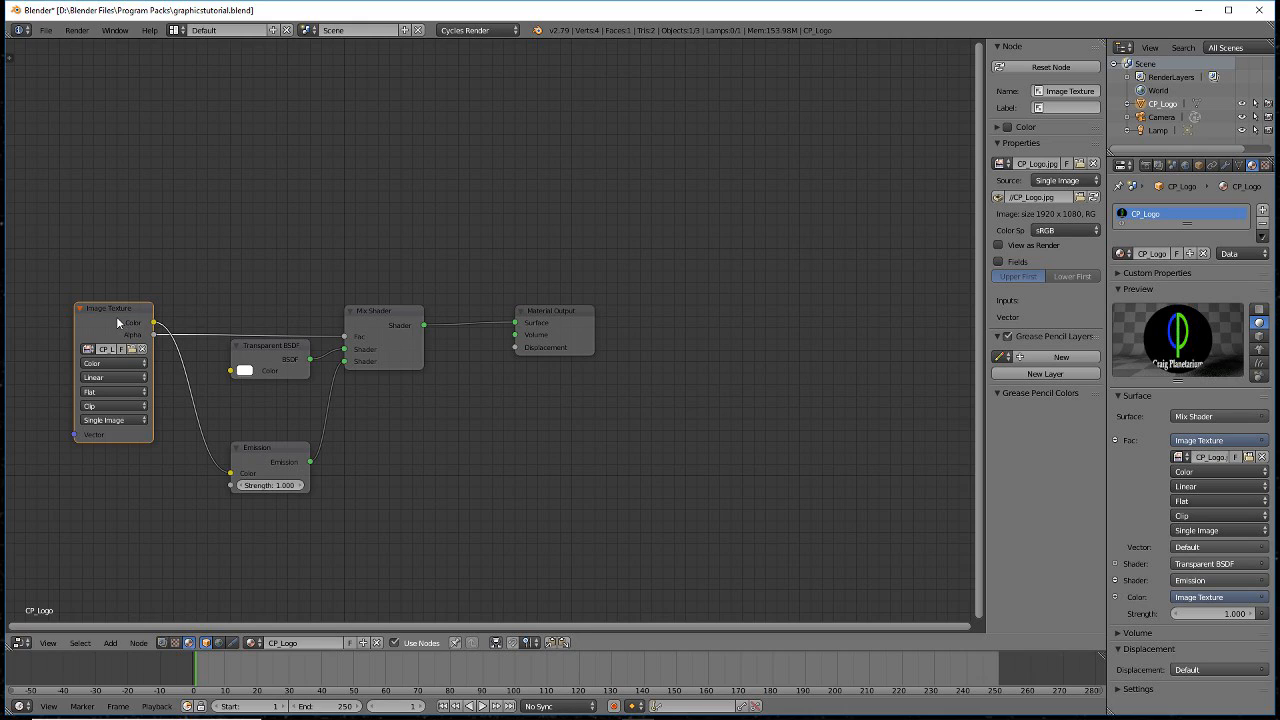
- Duplicate the Image Texture node, link its Color to Mix Shader Fac, and load CP_Logo_W_mask.jpg
key(shift+d)
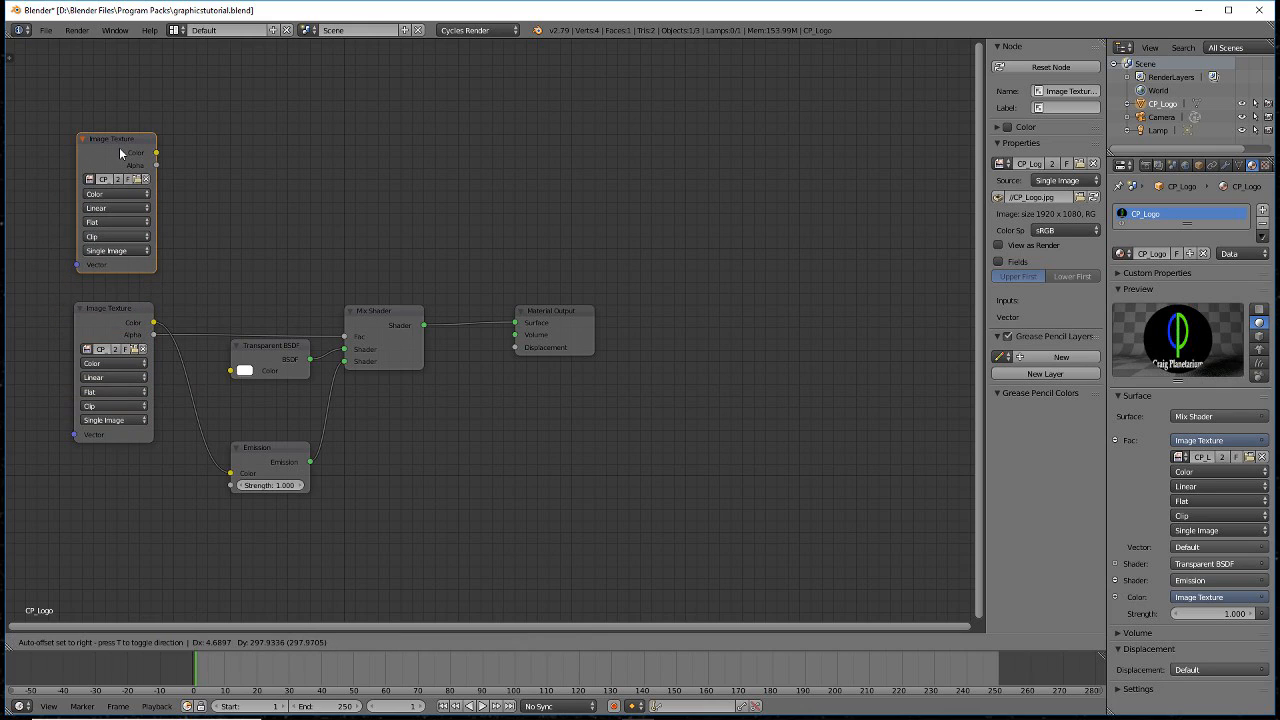
click(120, 152)
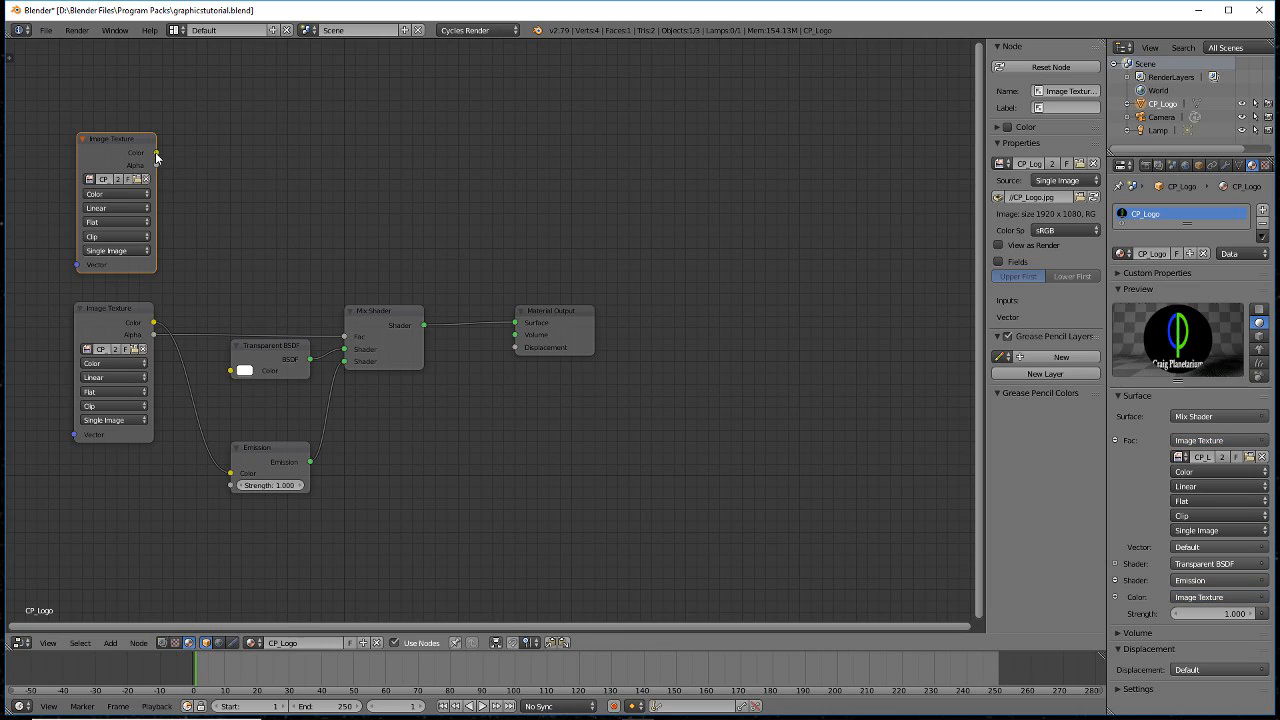
drag(156, 156, 344, 337)
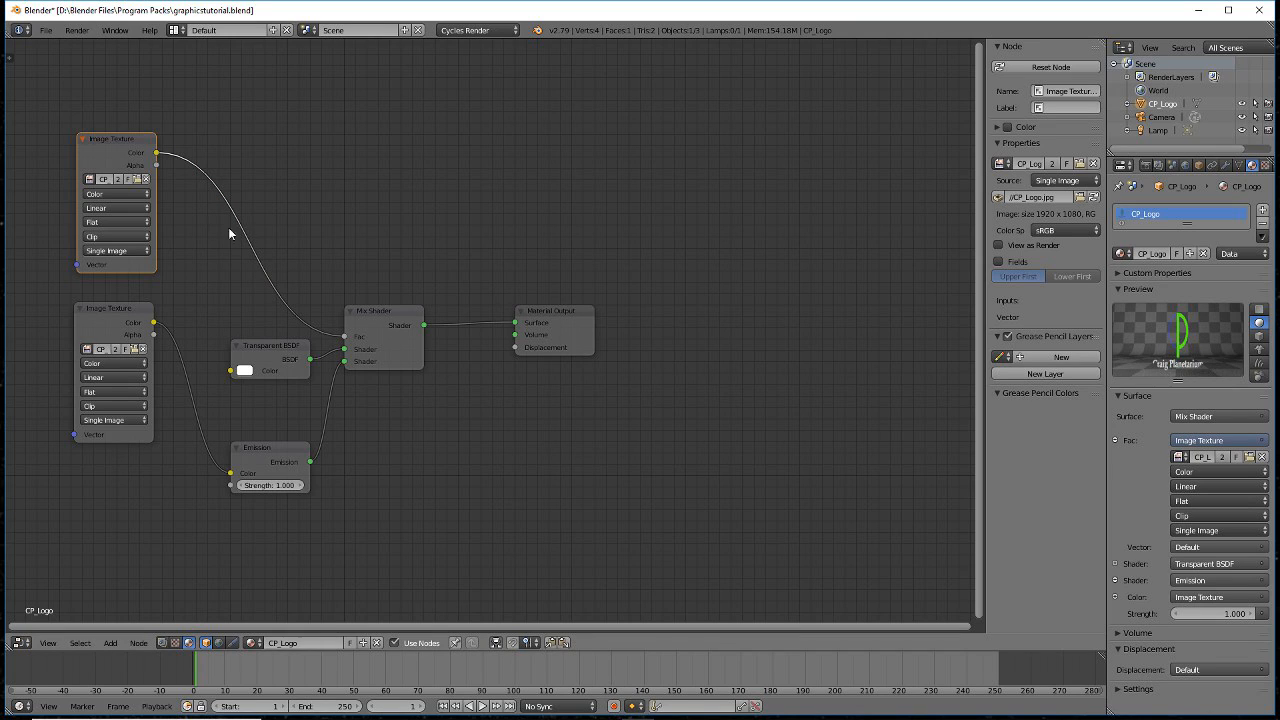
click(137, 179)
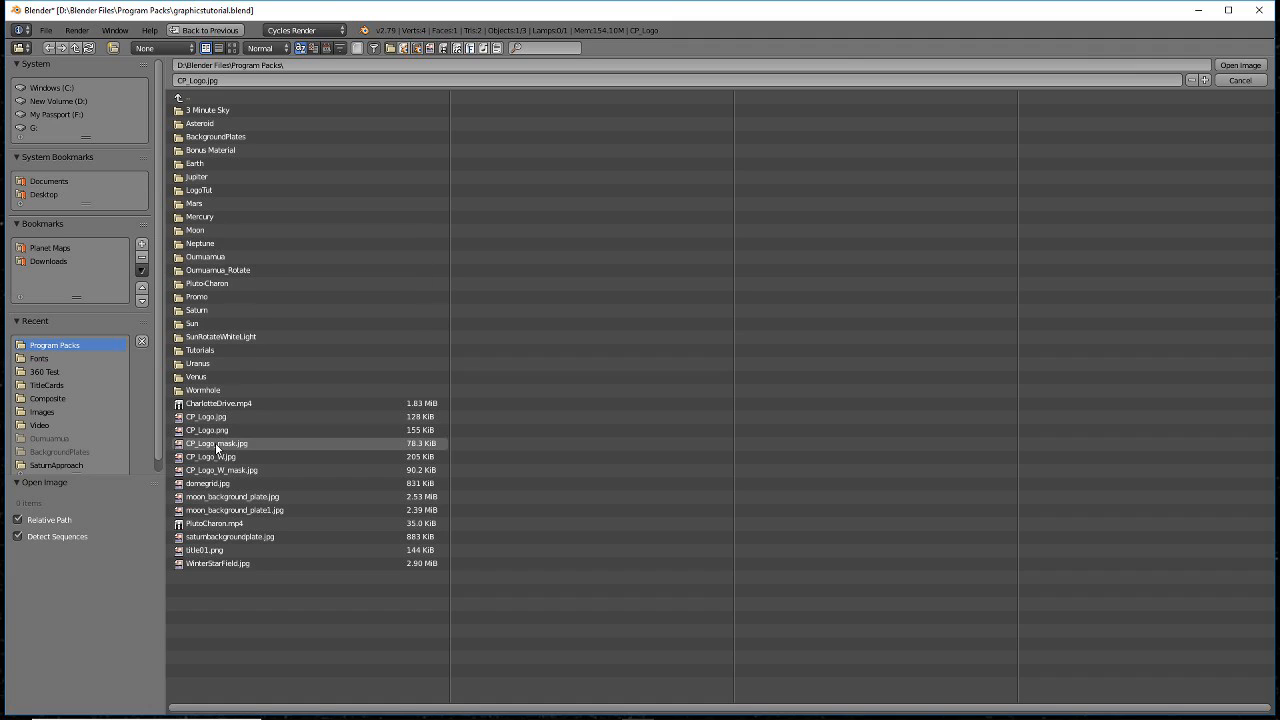
click(219, 471)
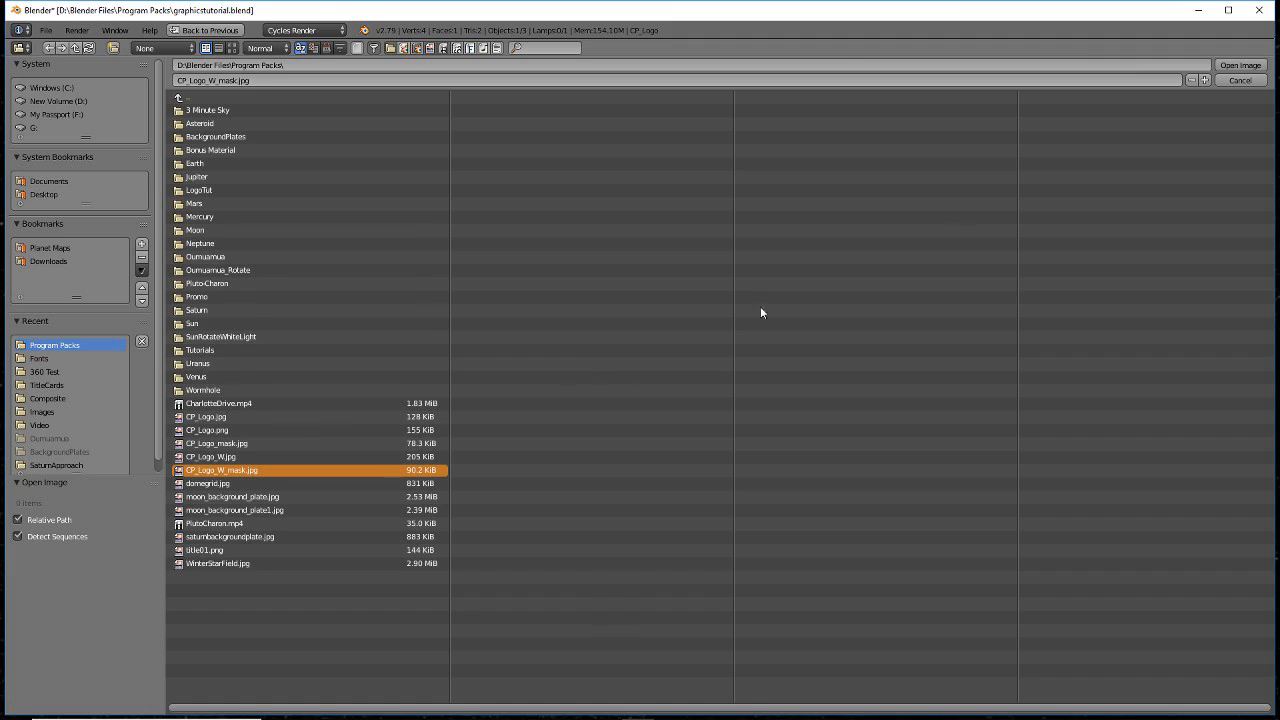
click(1238, 66)
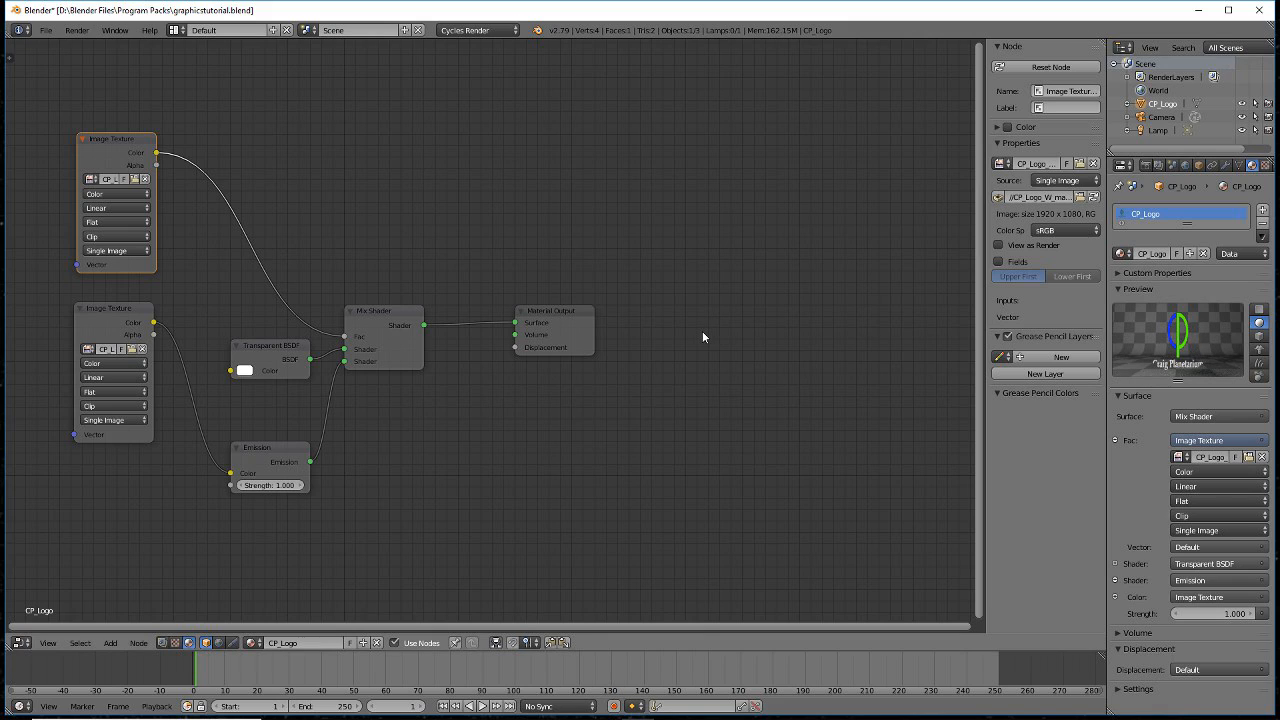
- Return to the 3D View, render the frame, and start saving it under a name beginning 'gra'
click(20, 642)
click(50, 632)
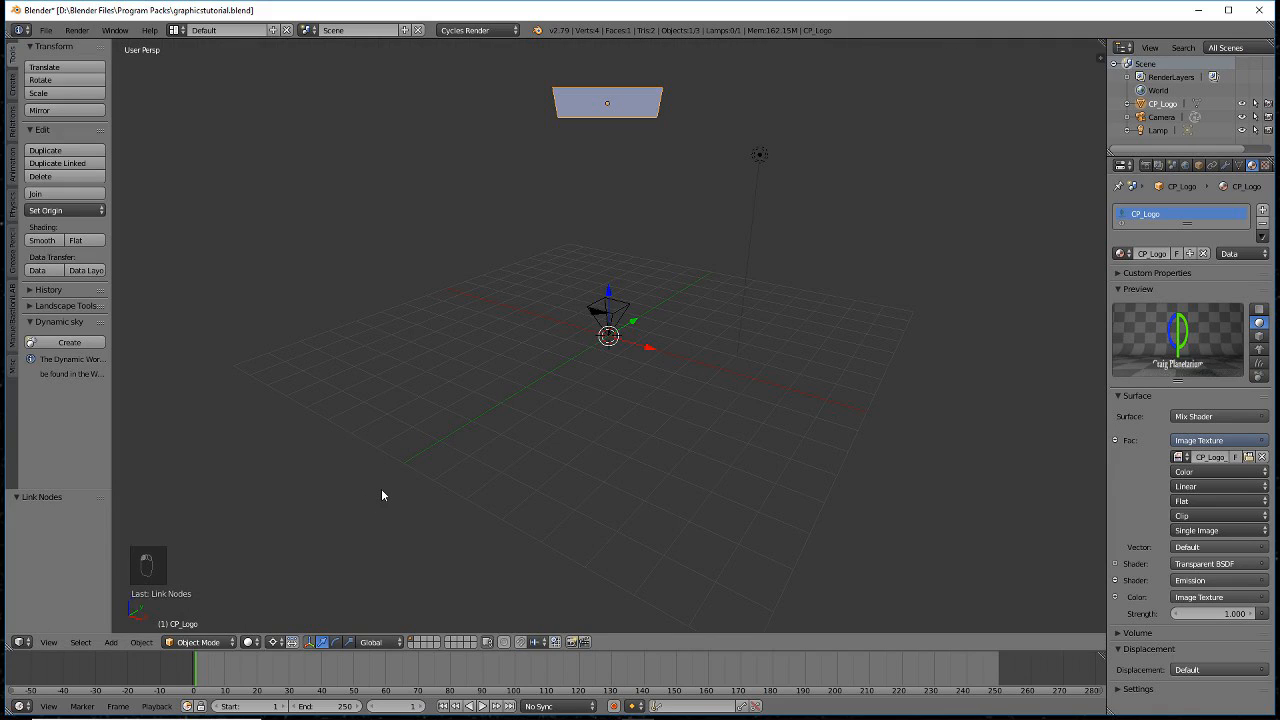
key(F12)
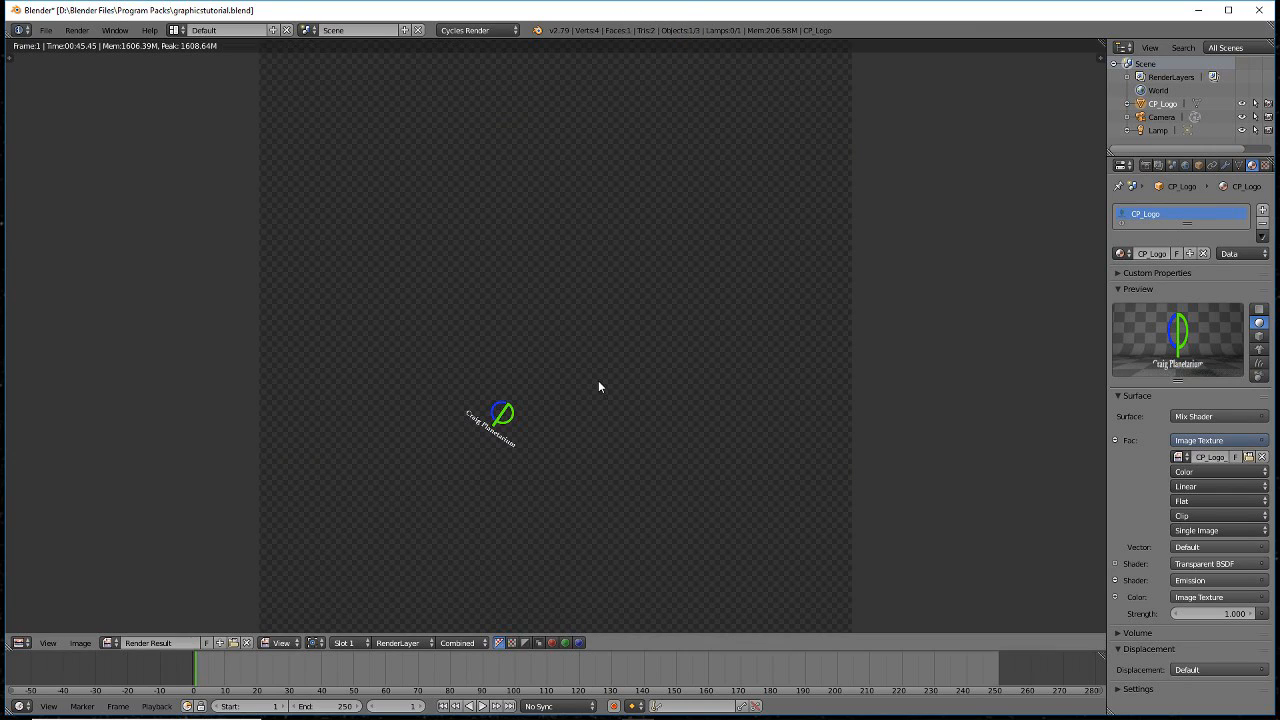
key(F3)
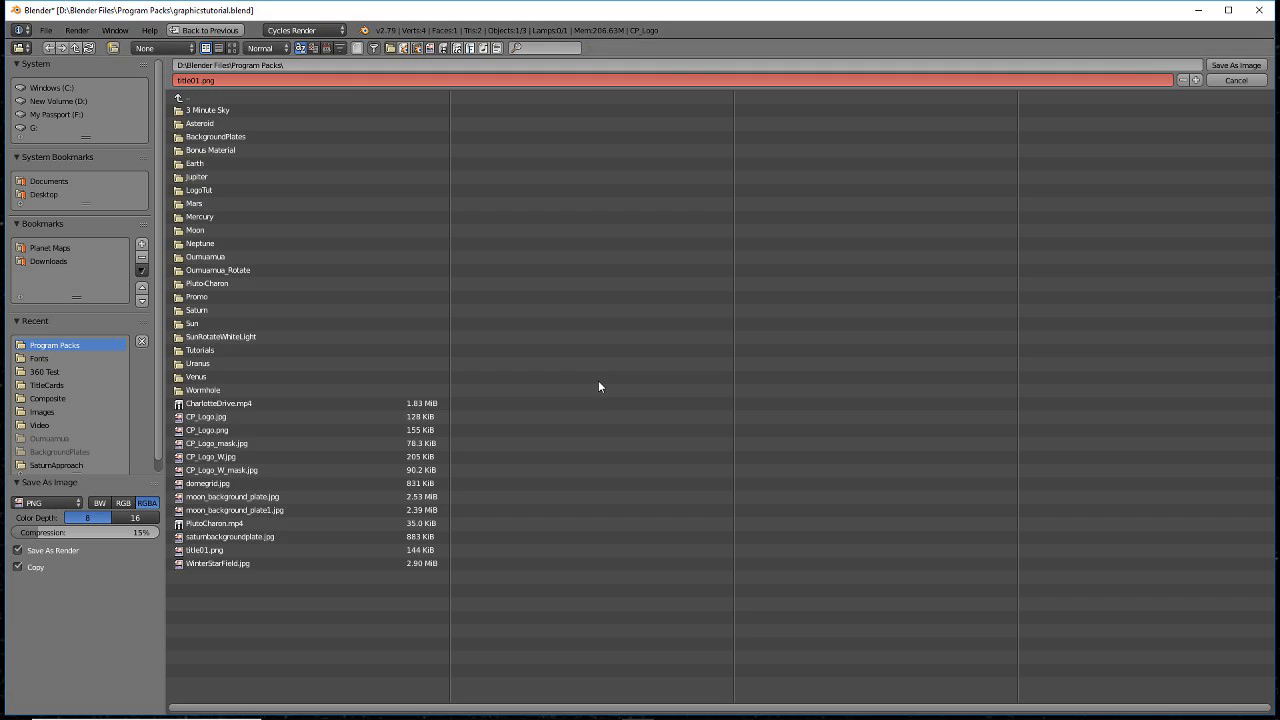
click(327, 79)
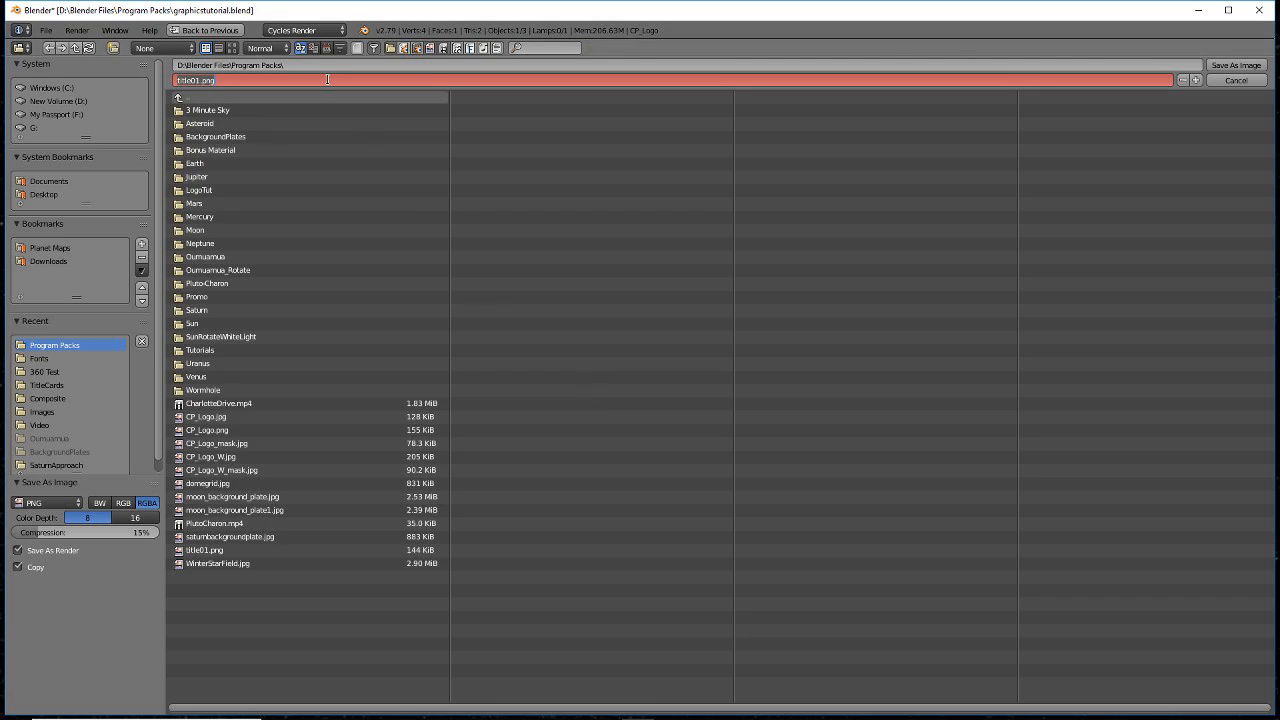
text(grap)
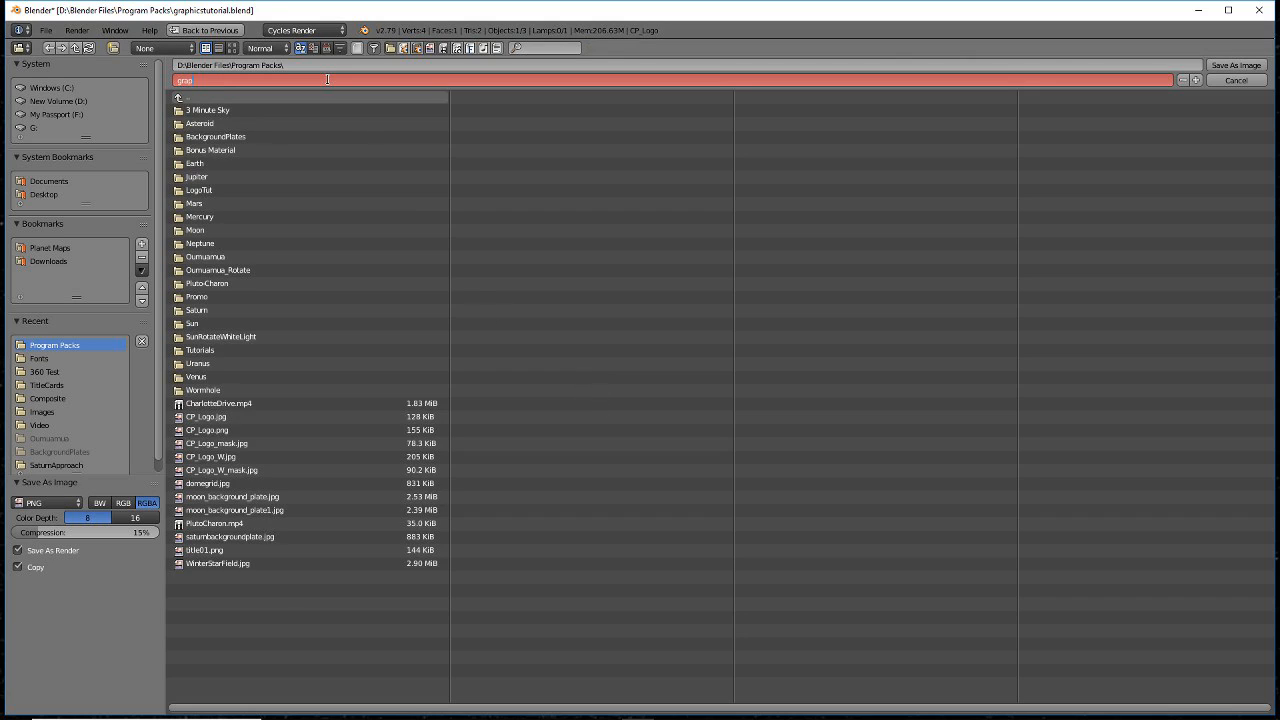